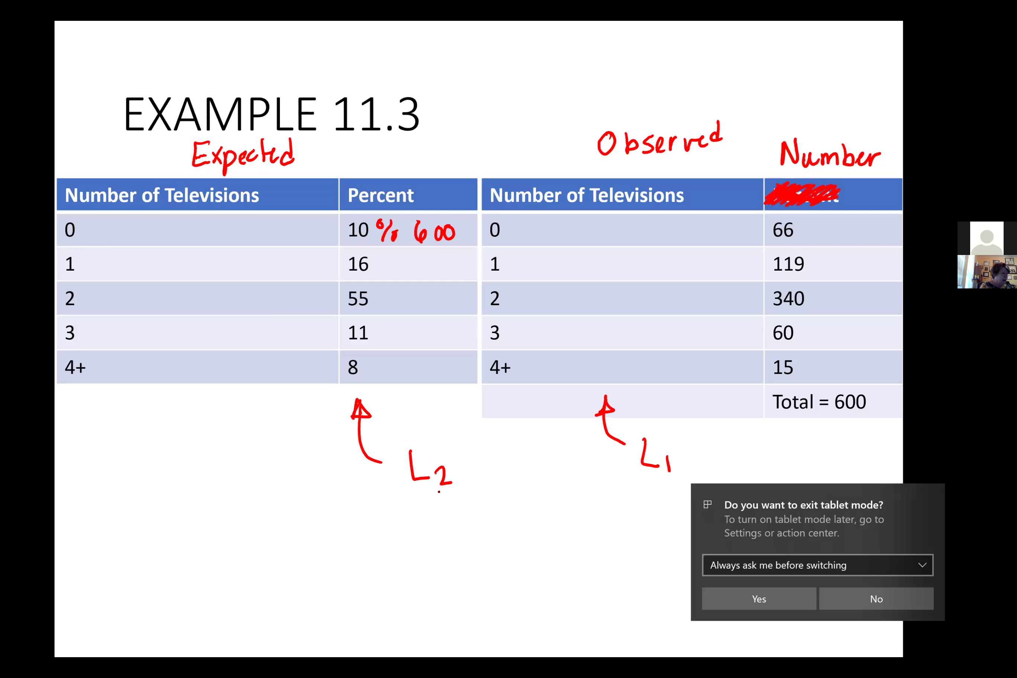
key("alt+Tab")
key("alt+Tab")
key("alt+Tab")
key("alt+Tab")
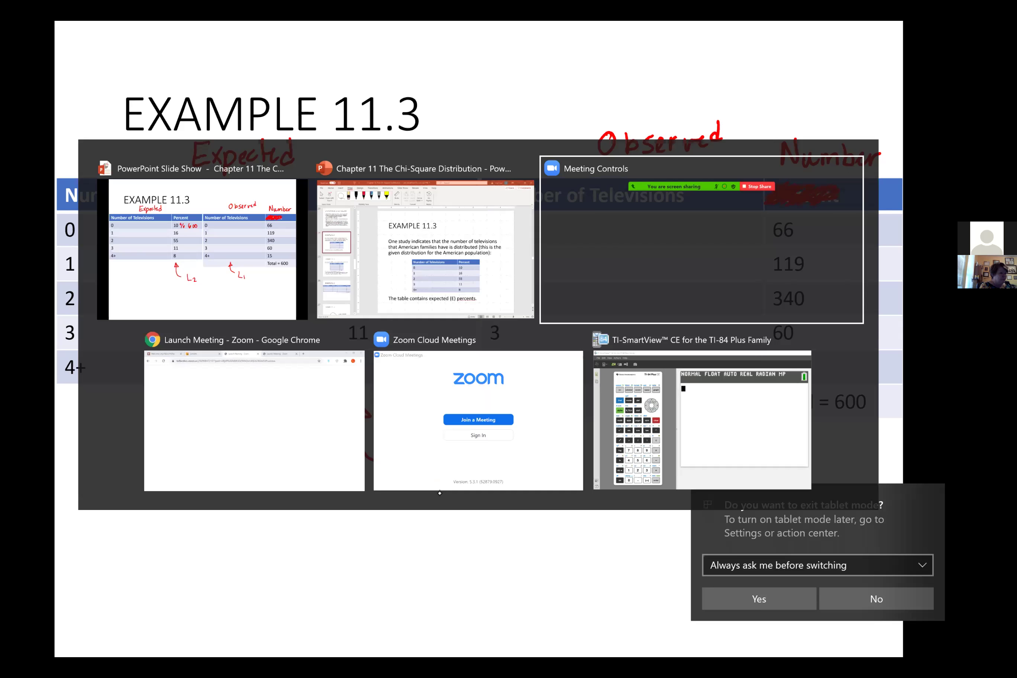
key("Escape")
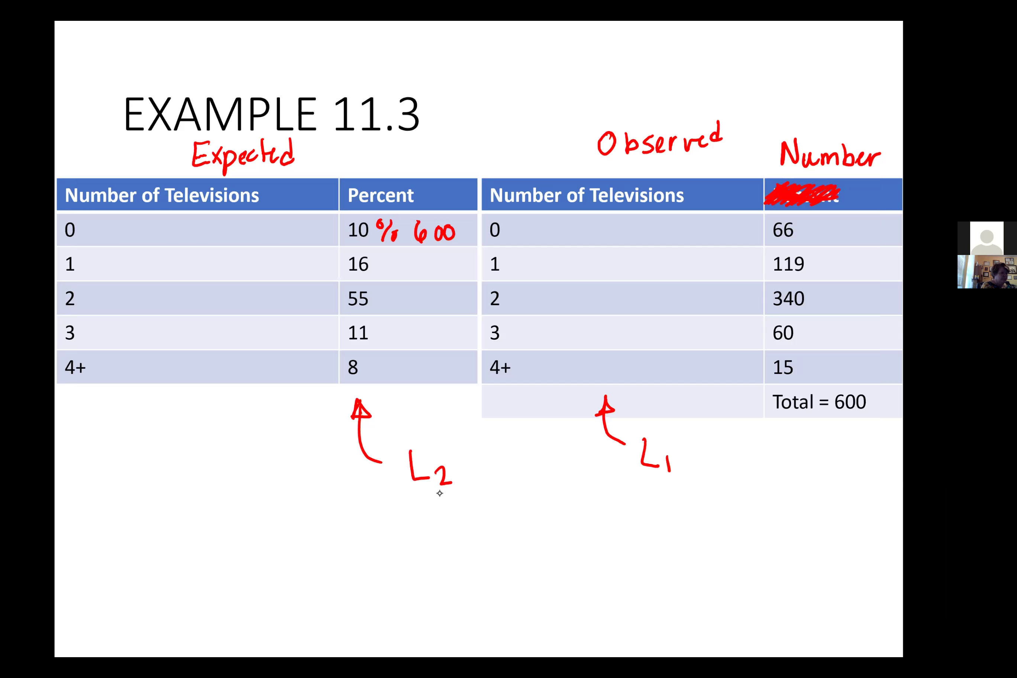
Step: Switch to TI-SmartView CE and open the statistics list editor
key("alt+Tab")
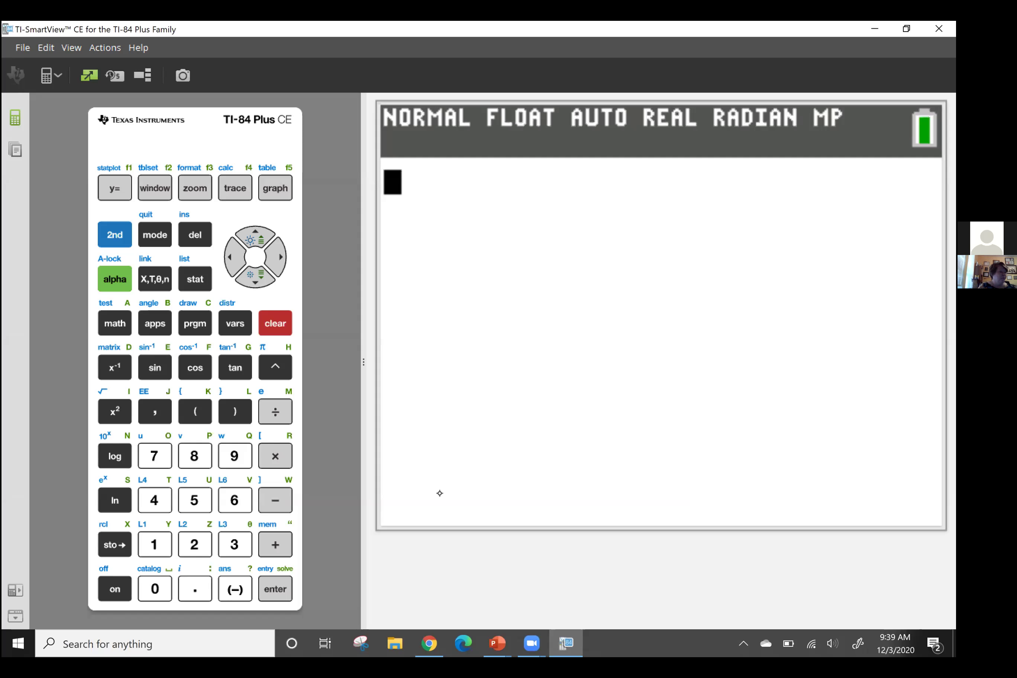
left_click(192, 282)
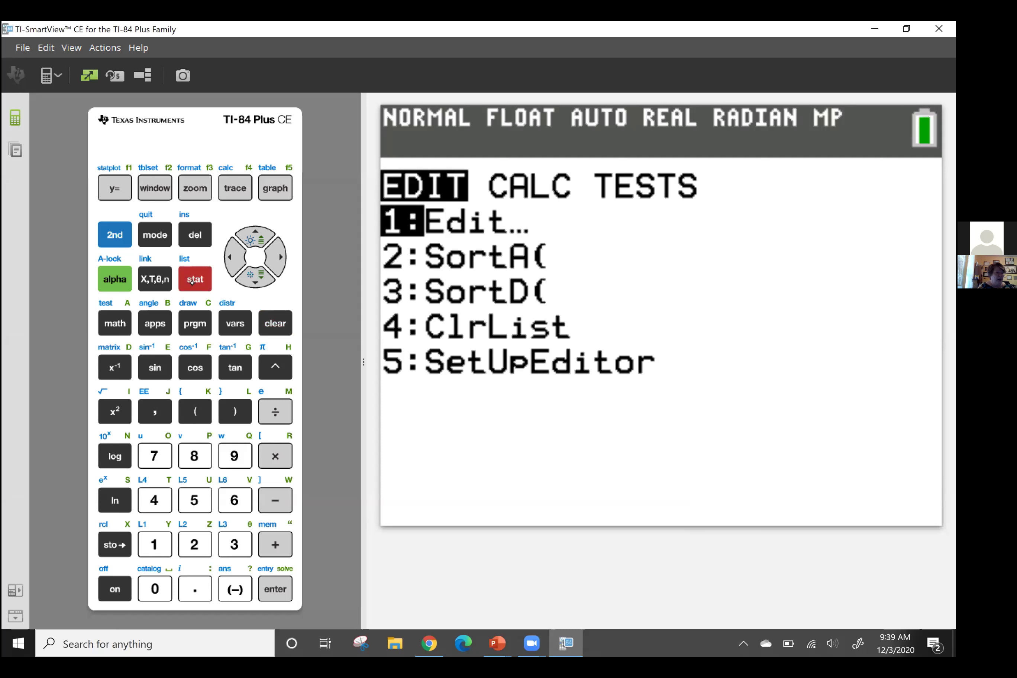
key("Return")
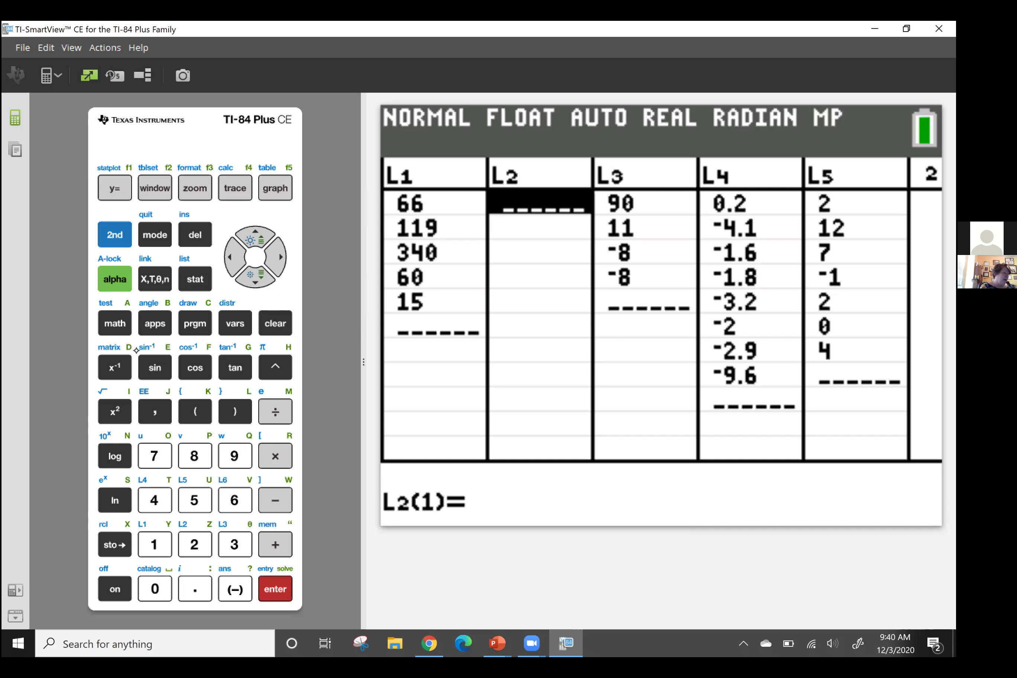
Step: Enter .1*600 as the first expected count in list L2
left_click(197, 586)
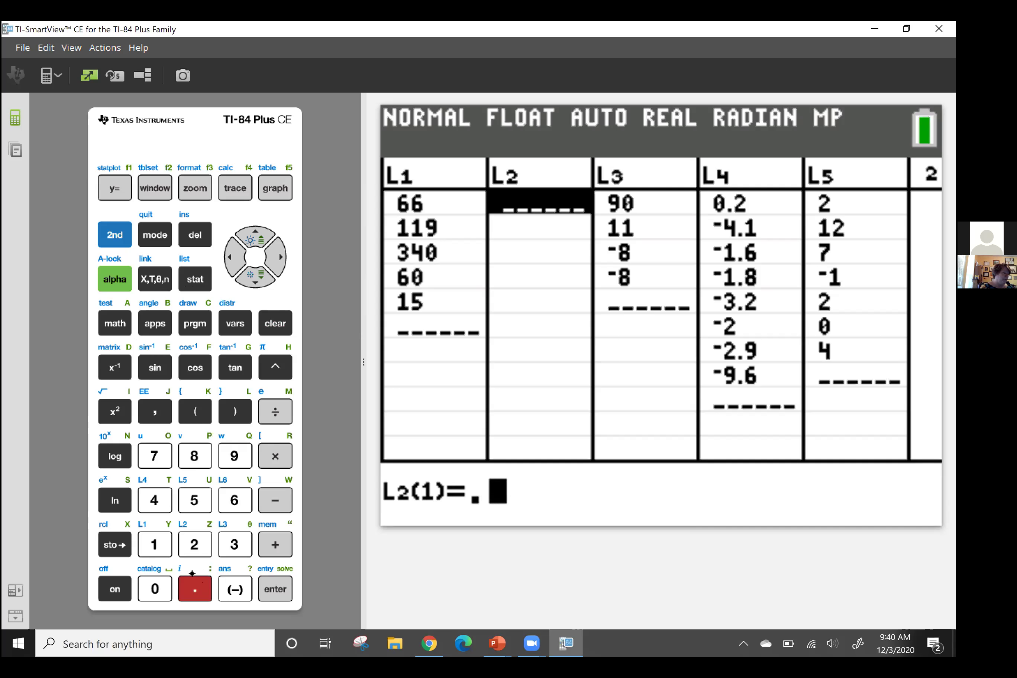
left_click(155, 545)
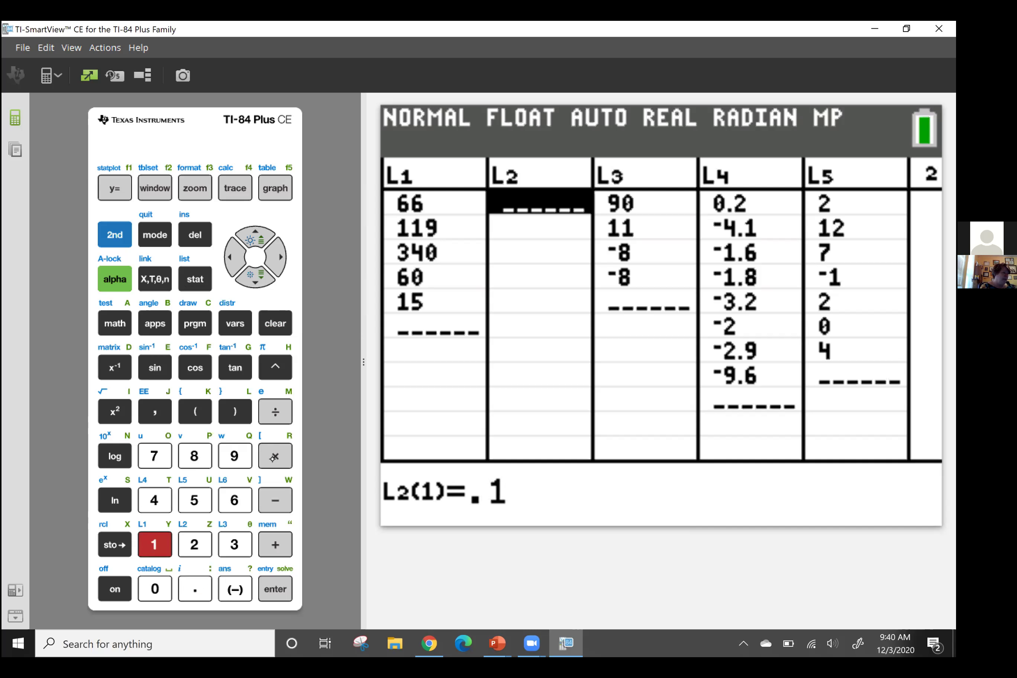
left_click(274, 458)
left_click(239, 494)
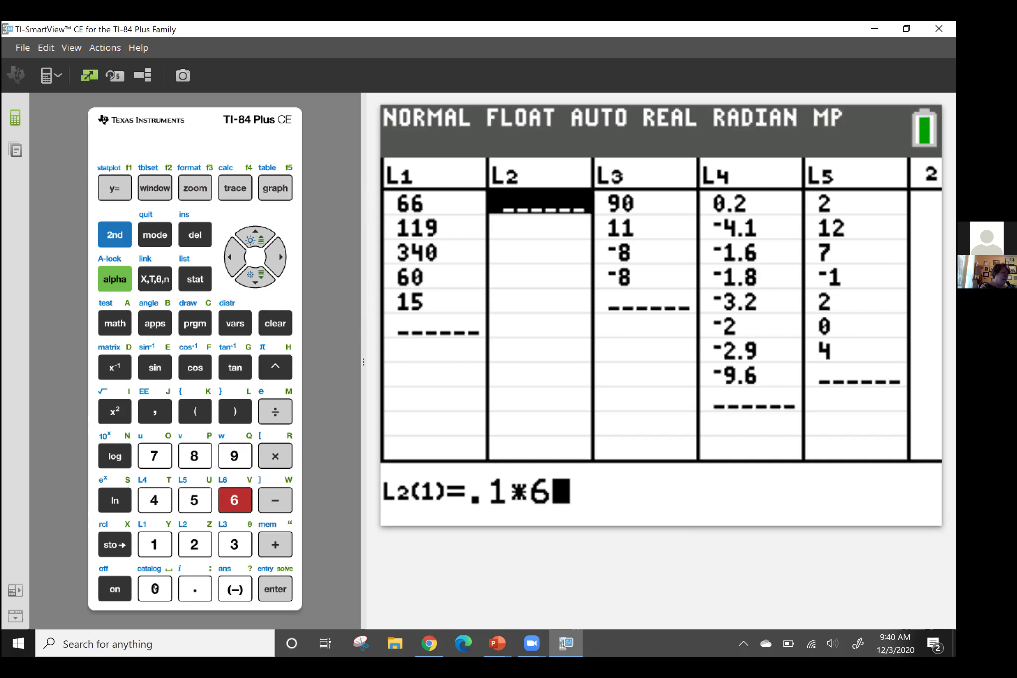
left_click(155, 589)
left_click(155, 589)
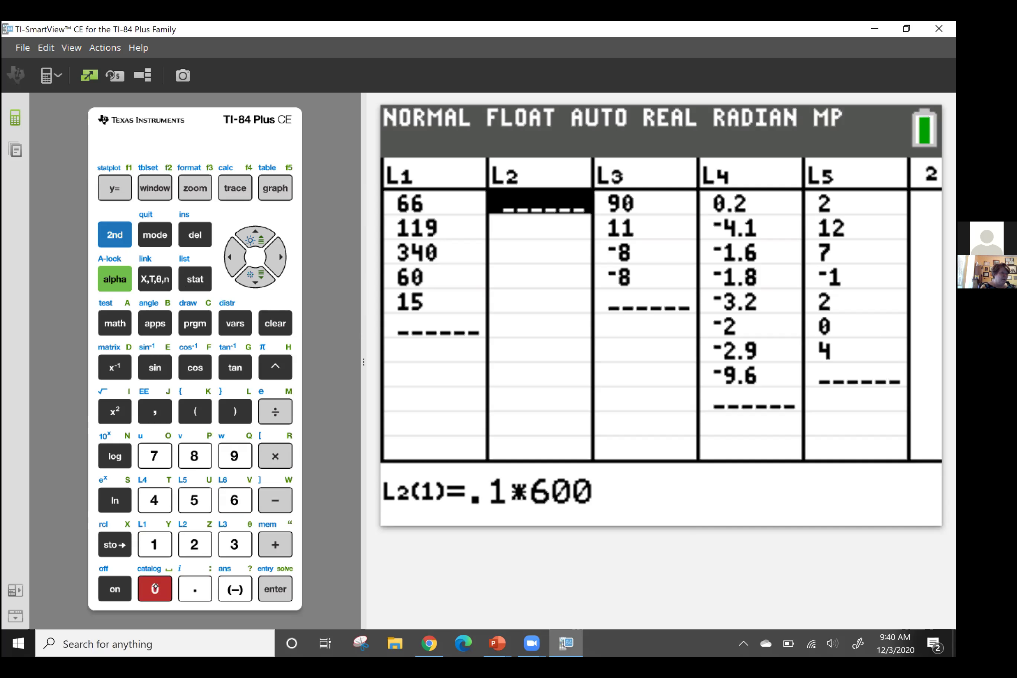
left_click(276, 589)
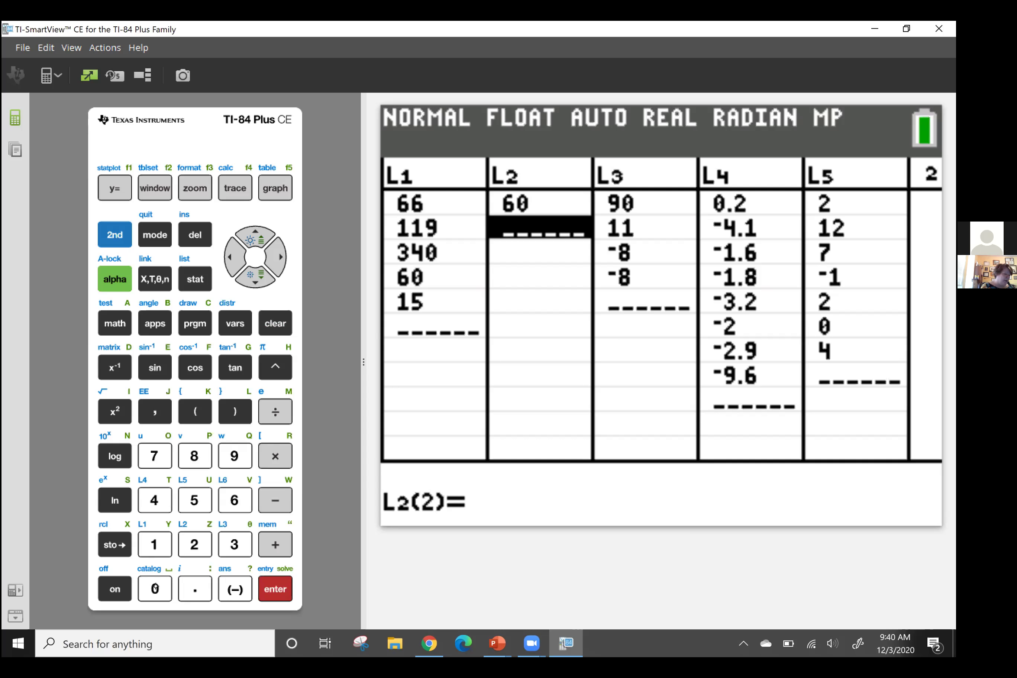
Step: Enter .16*600 and .55*600 as the second and third expected counts in list L2
type(".16")
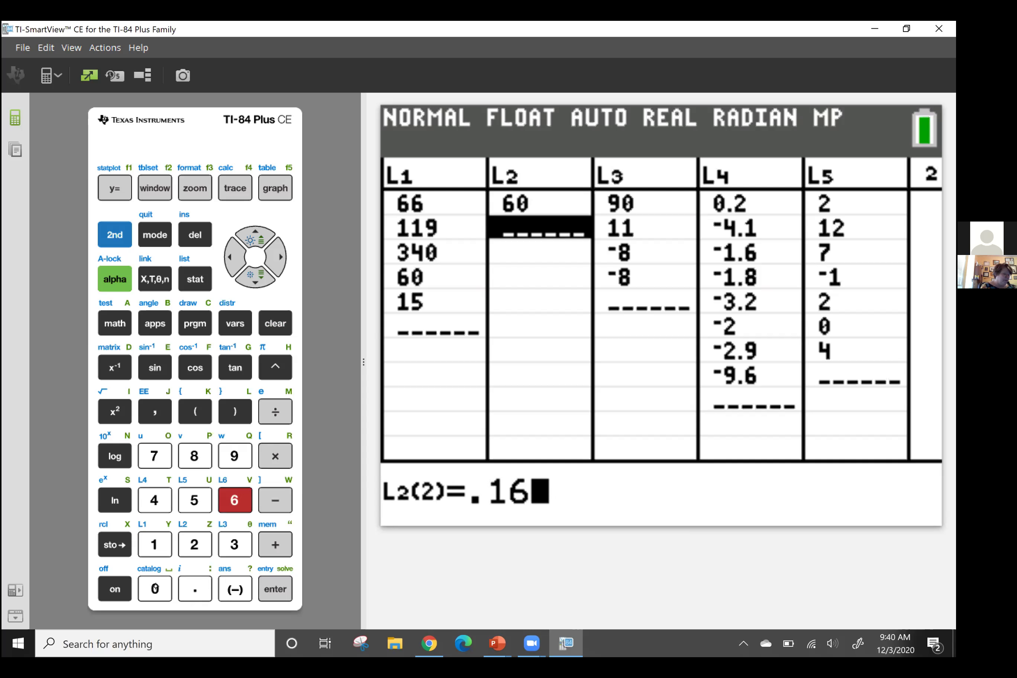
left_click(284, 466)
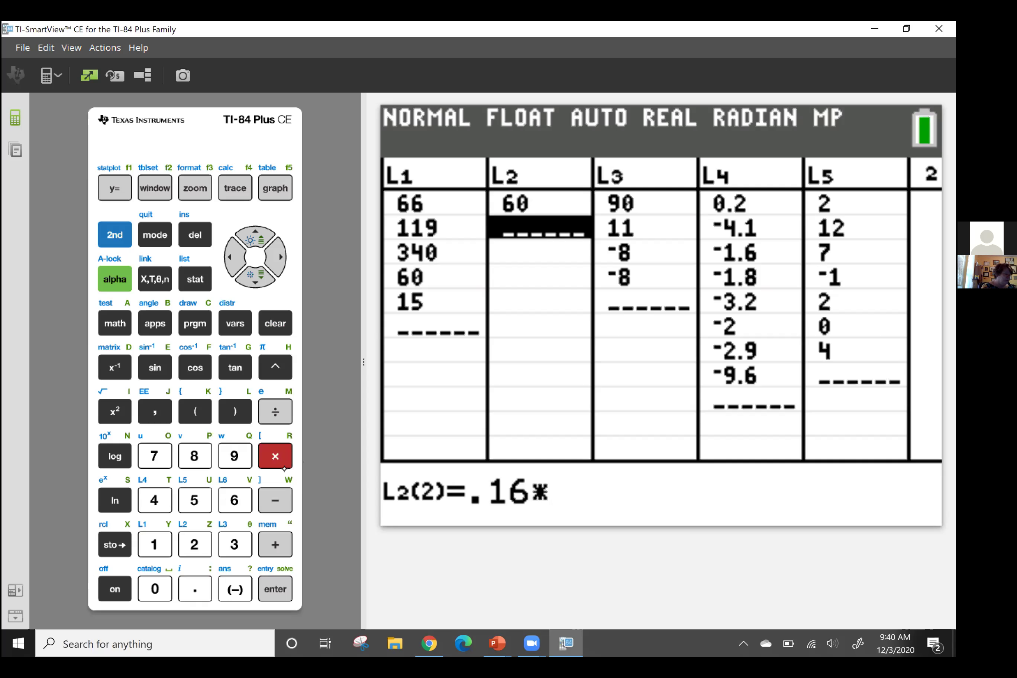
type("600")
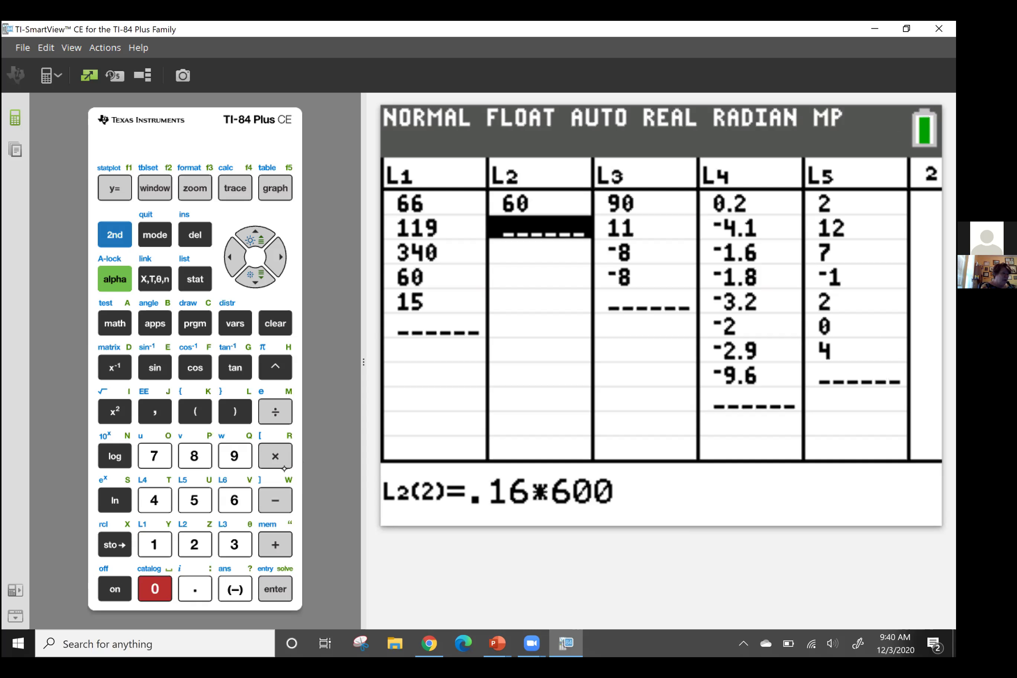
key("Return")
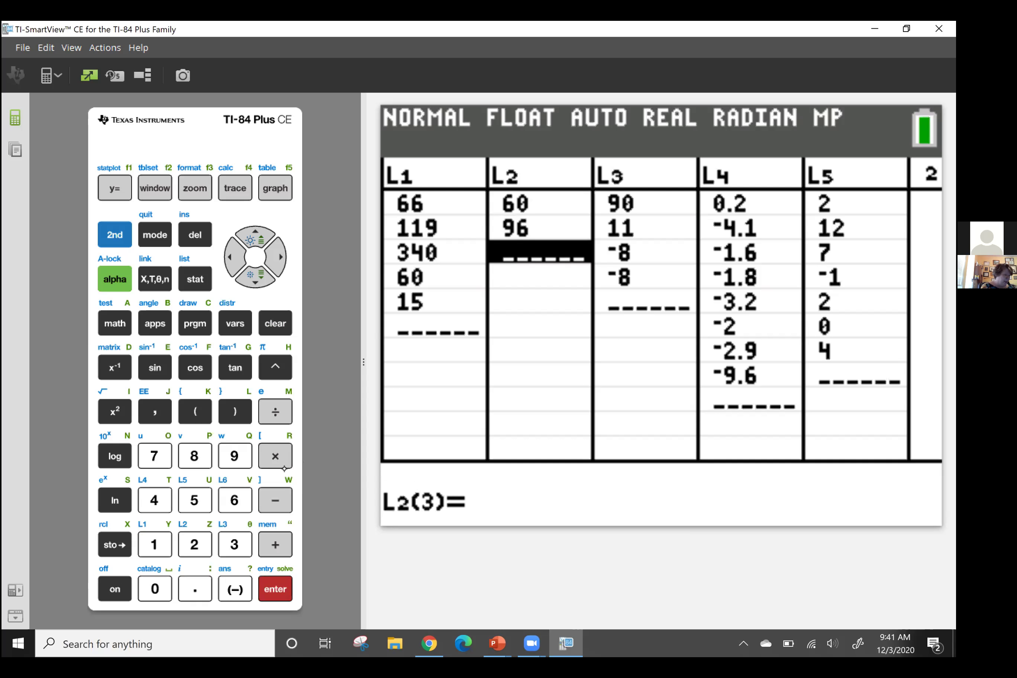
type(".55")
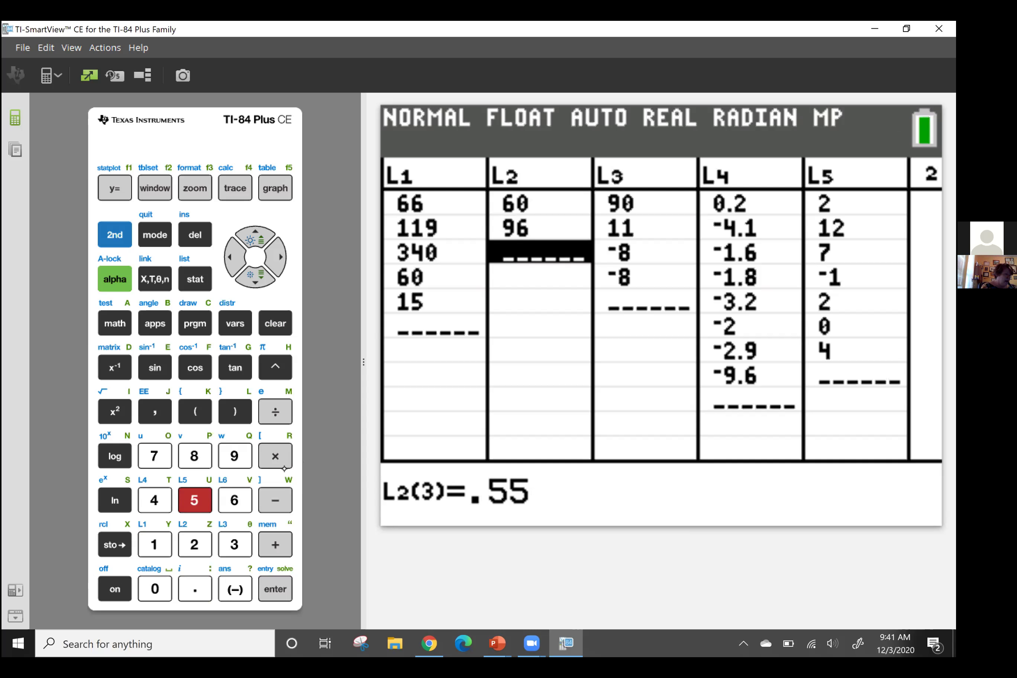
left_click(275, 451)
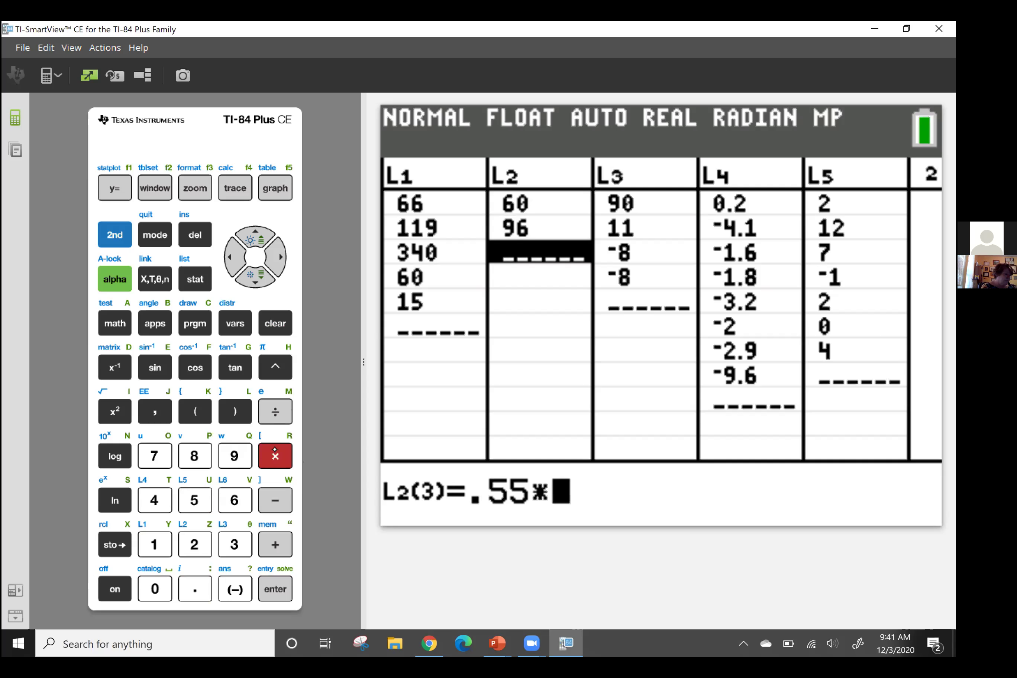
type("600")
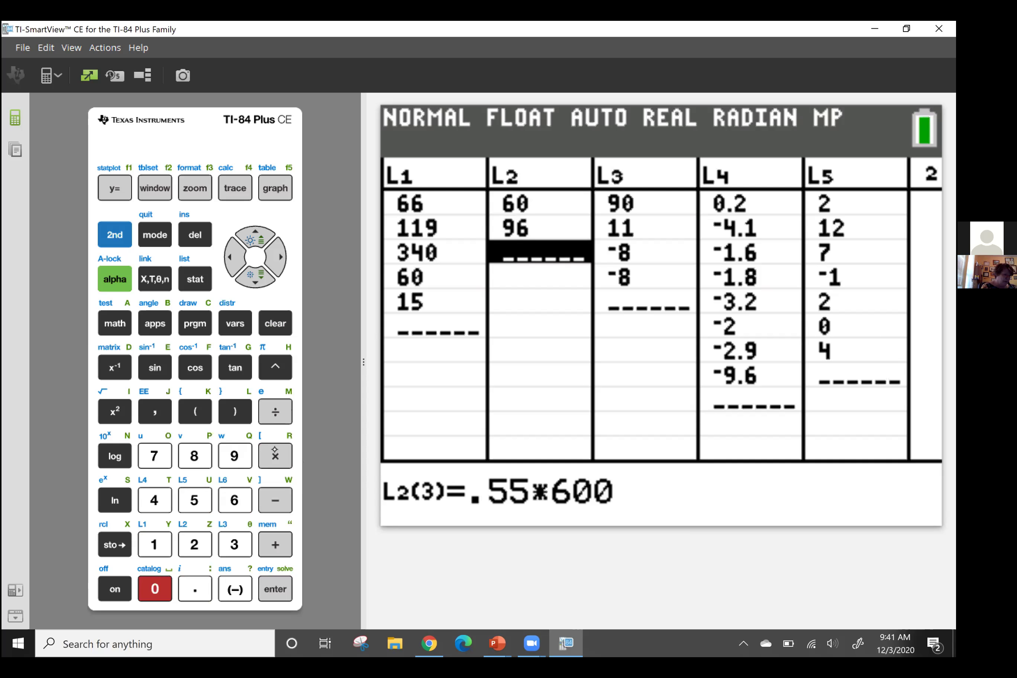
key("Return")
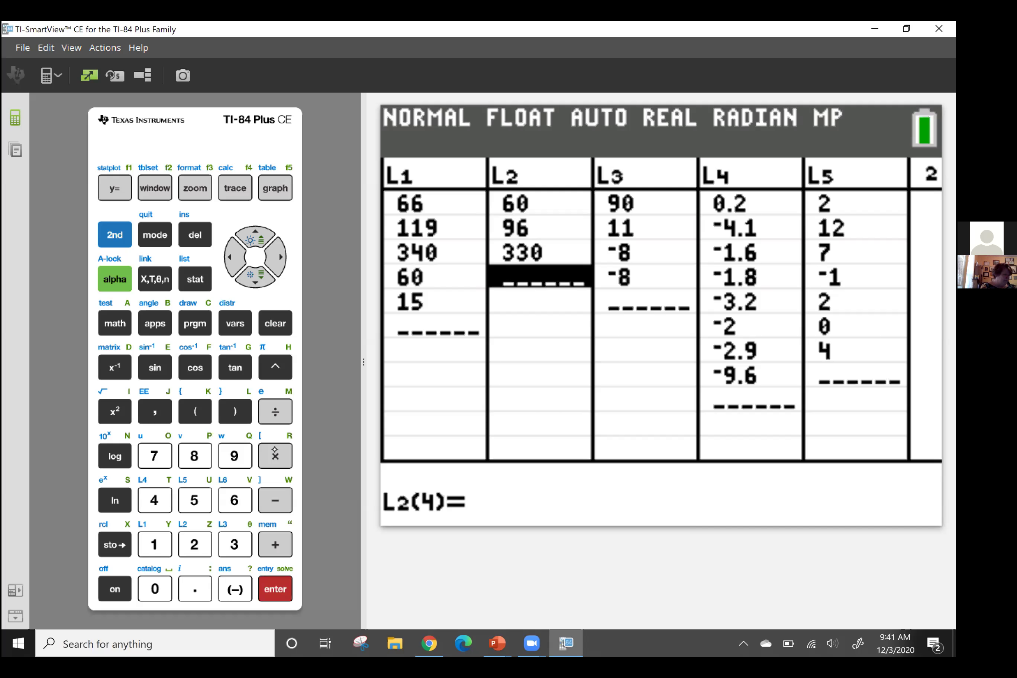
Step: Enter .11*600 and .08*600 as the fourth and fifth expected counts in list L2
type(".11")
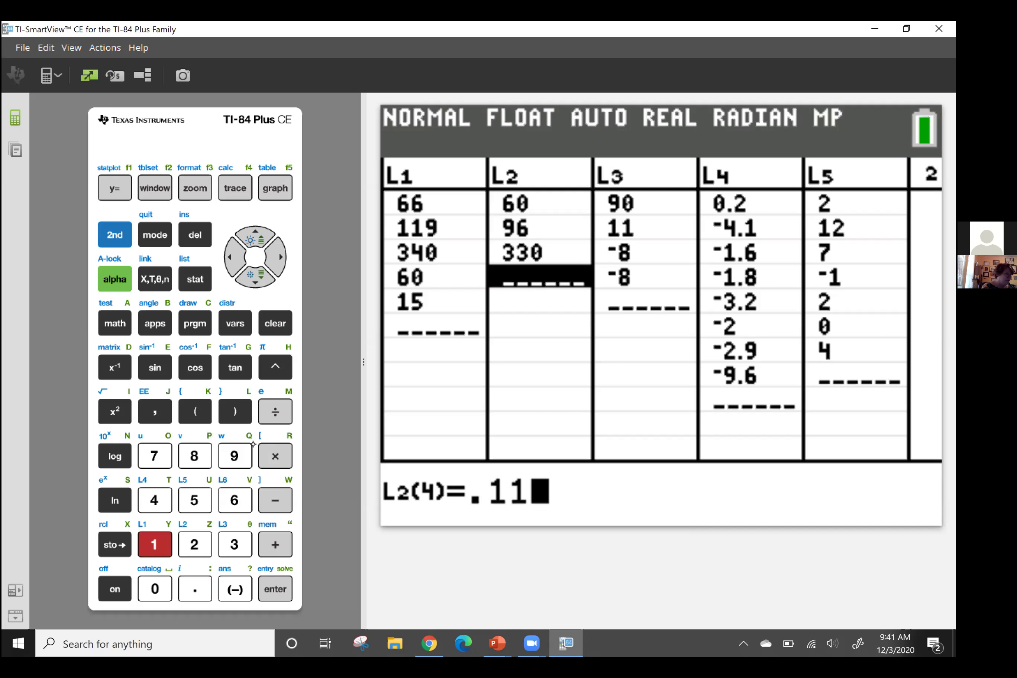
left_click(276, 453)
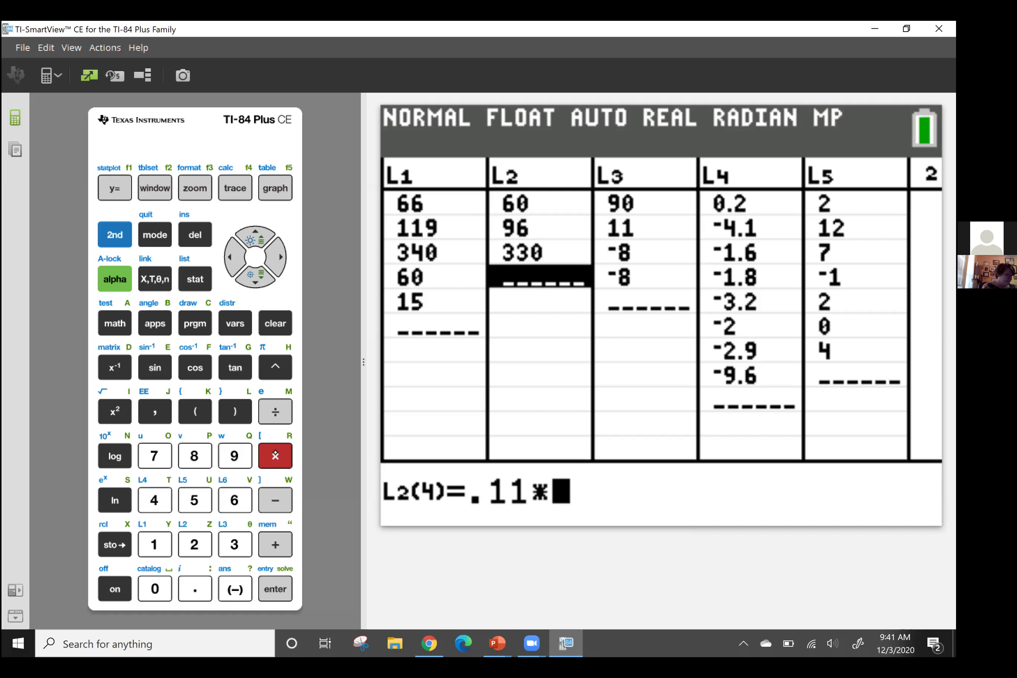
type("600")
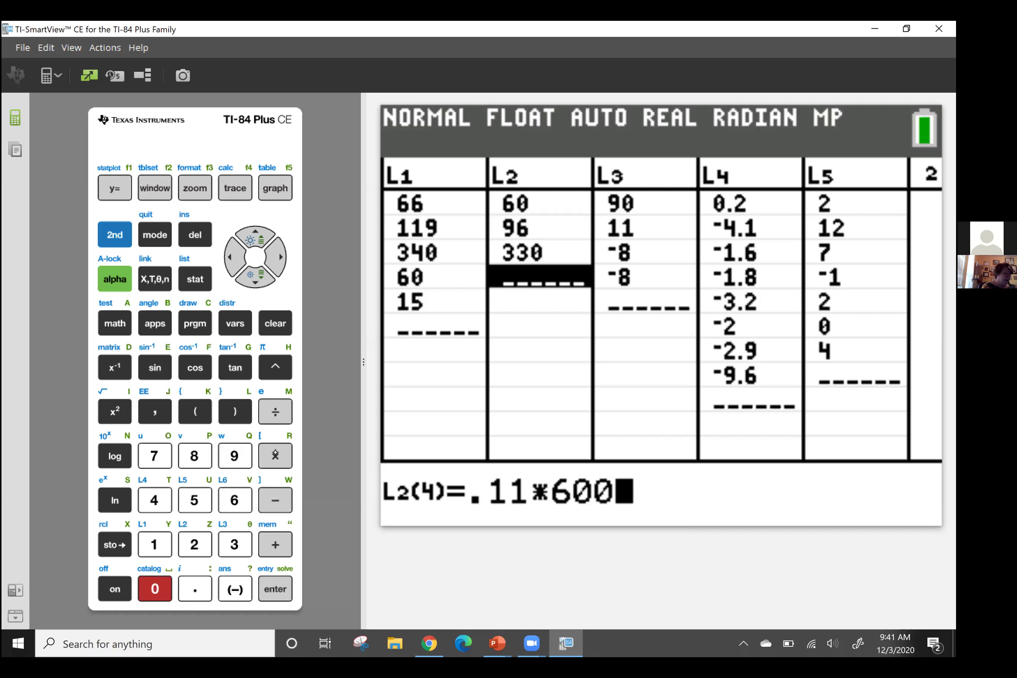
key("Return")
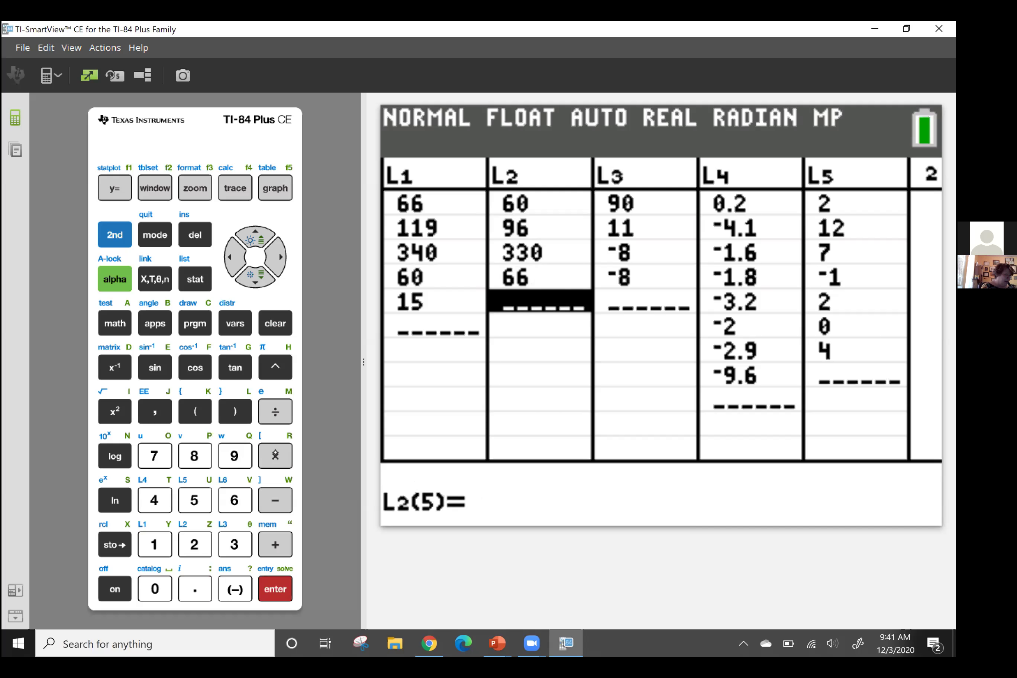
type(".08")
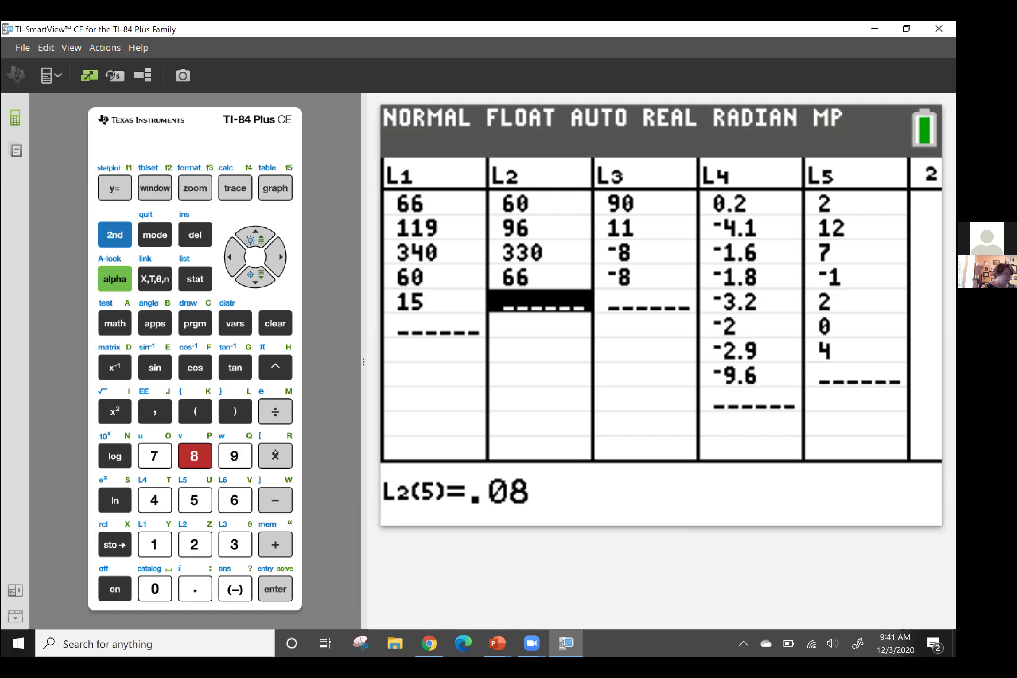
type("*")
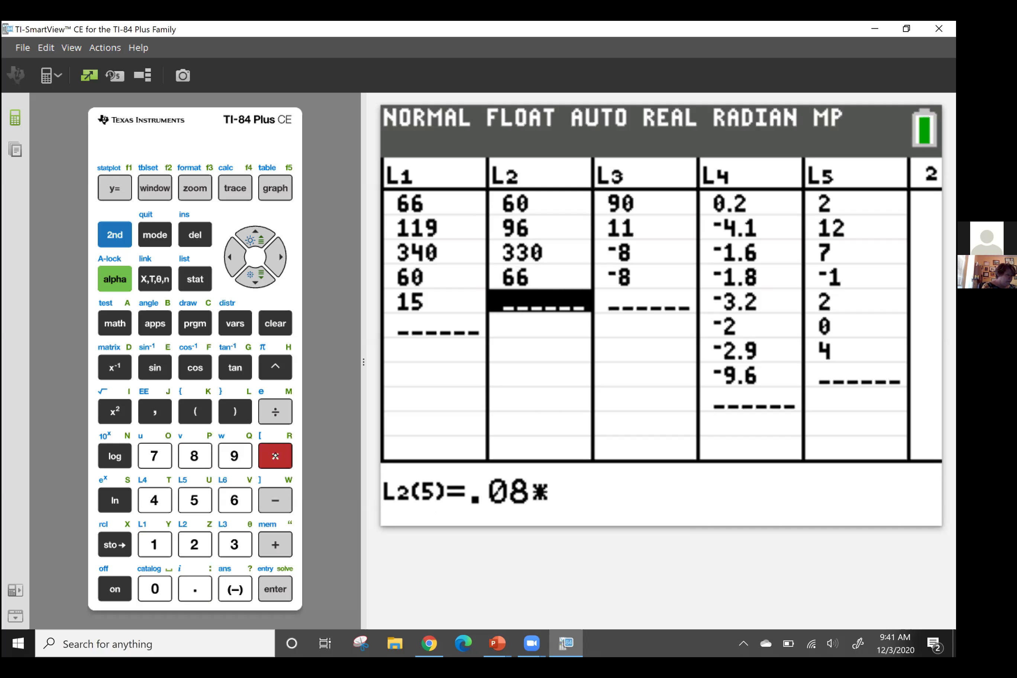
type("600")
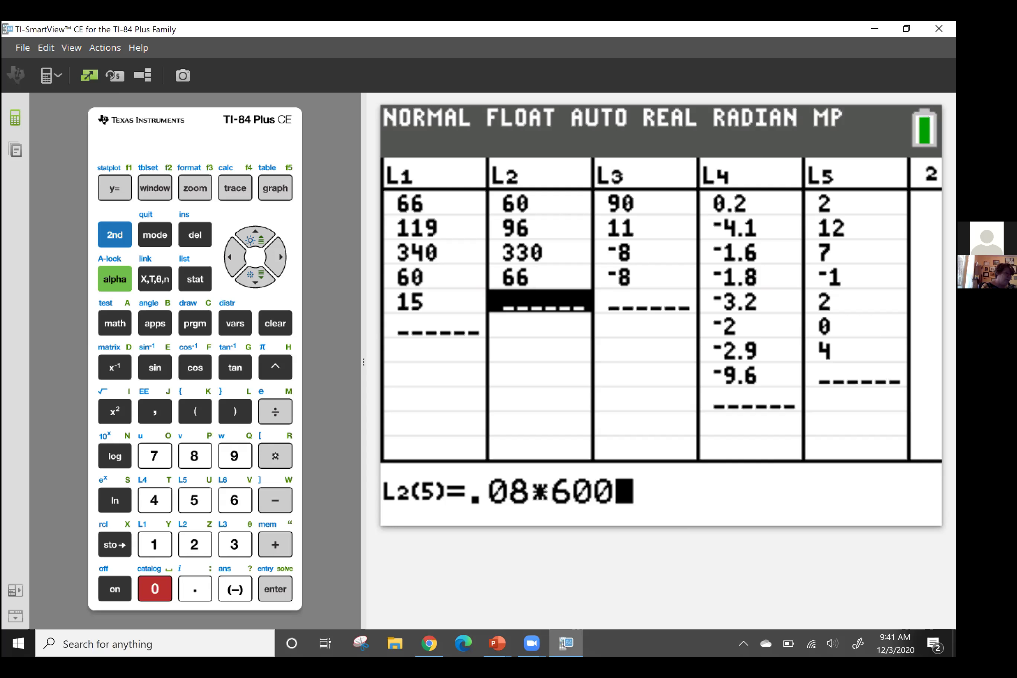
key("Return")
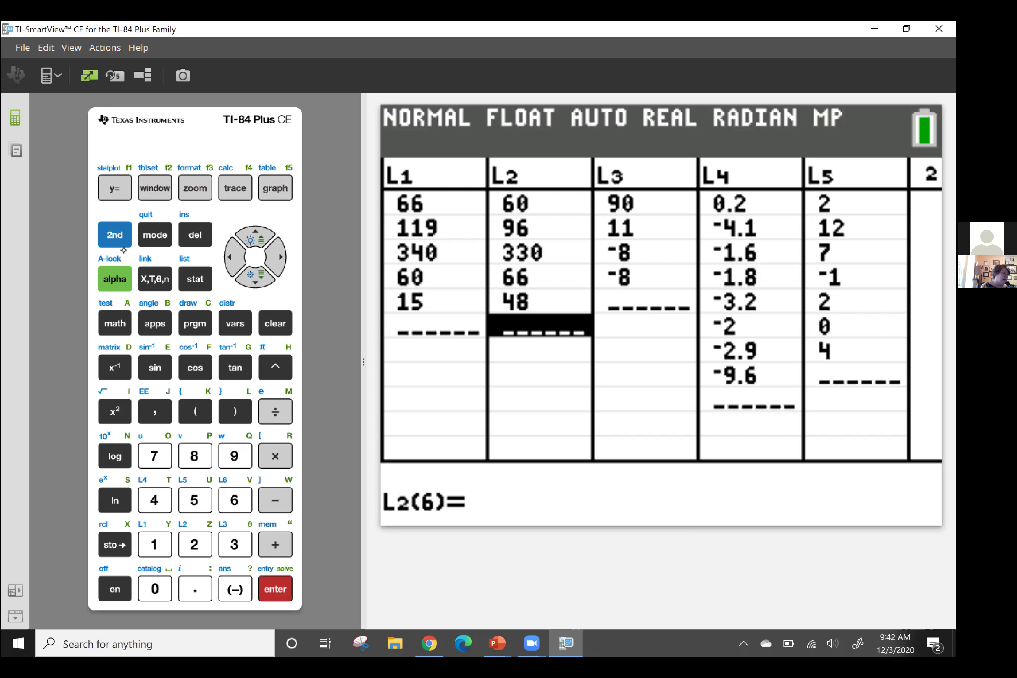
Step: Quit the list editor and open the χ²GOF-Test setup from the statistical tests
left_click(117, 235)
left_click(148, 233)
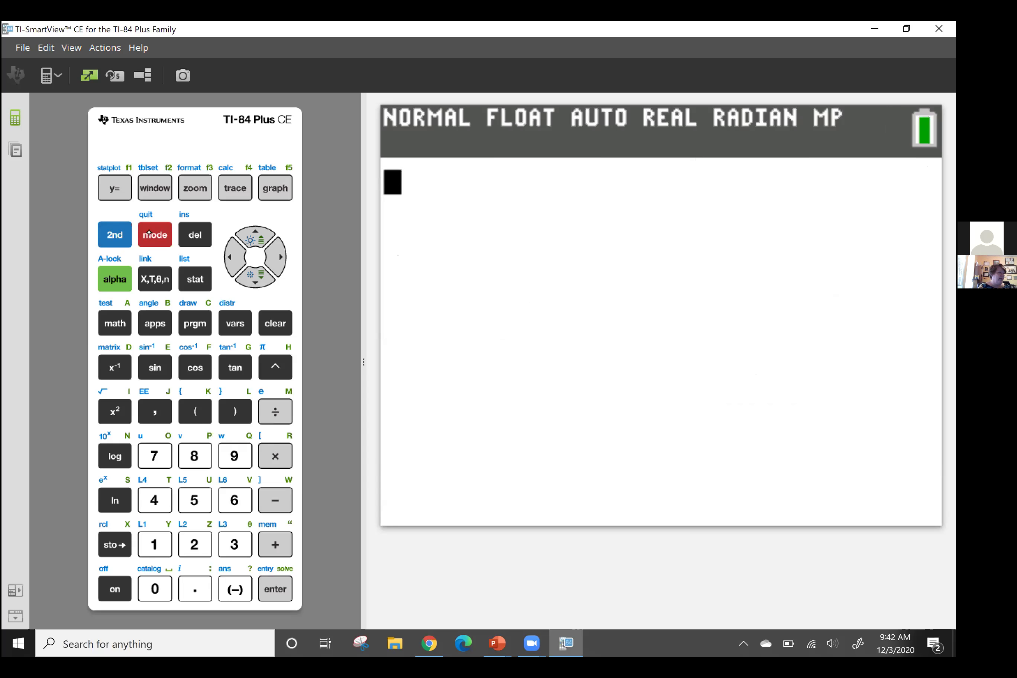
left_click(200, 276)
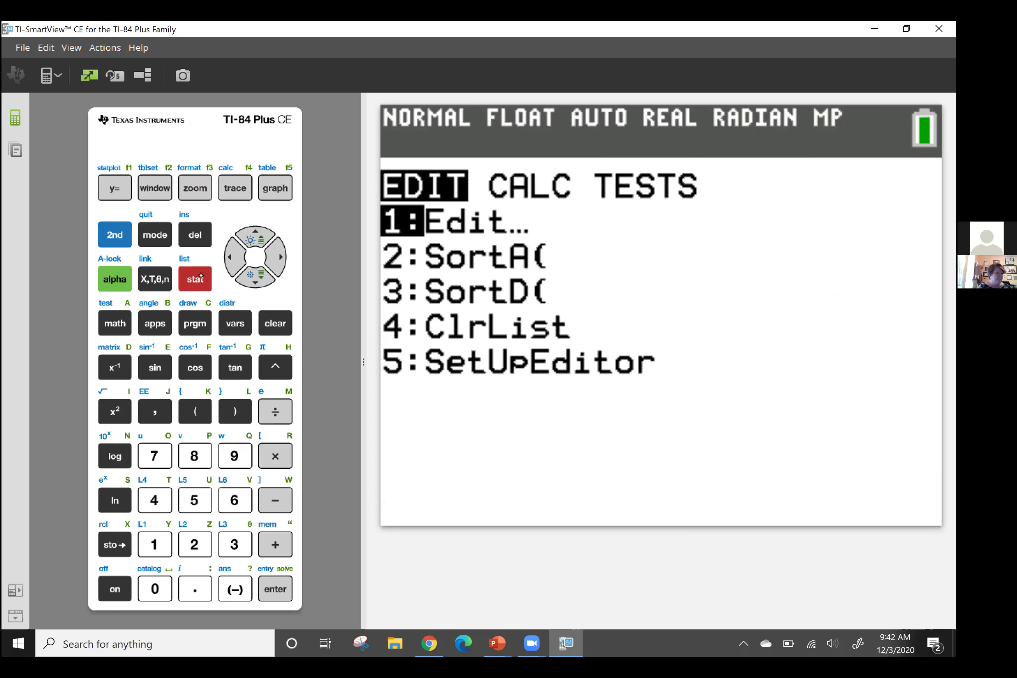
key("Right")
key("Right")
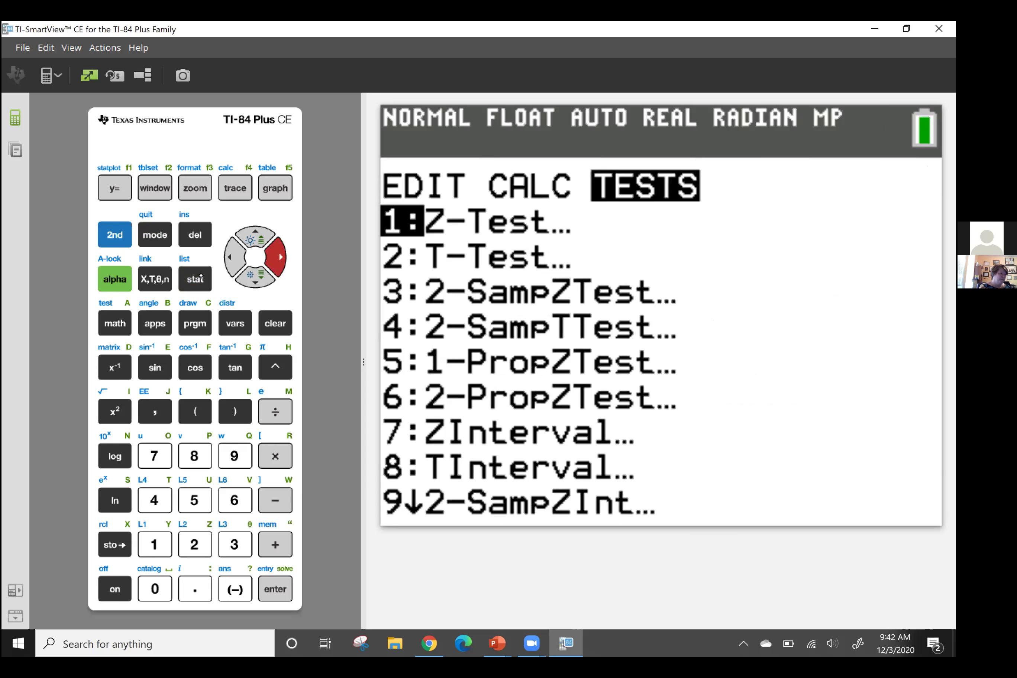
key("Up")
key("Up")
key("Up")
key("Up")
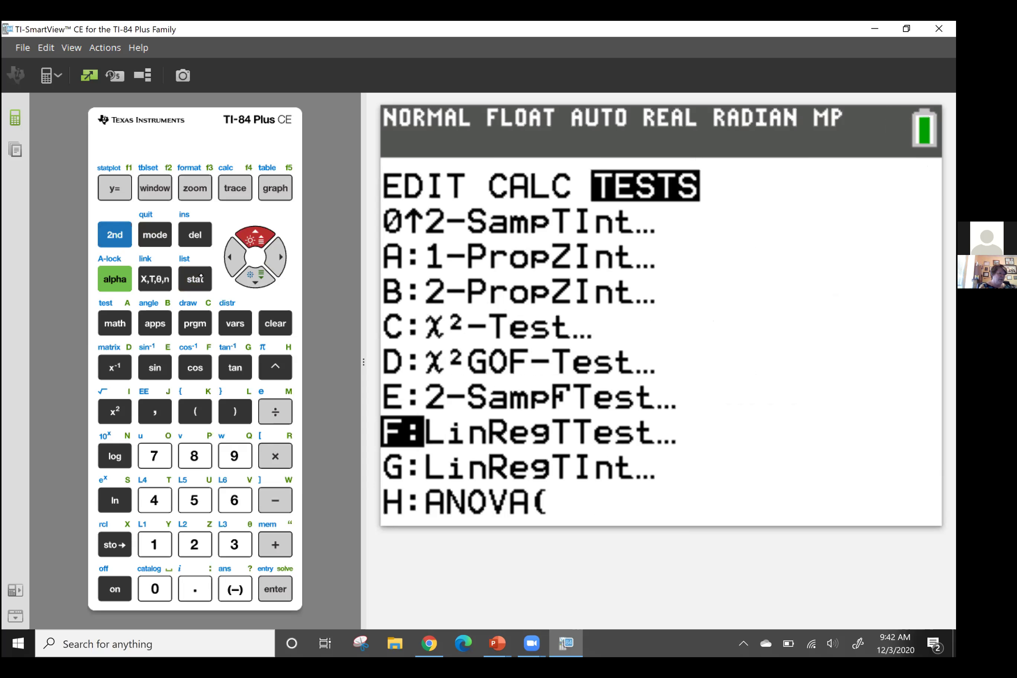
key("Up")
key("Up")
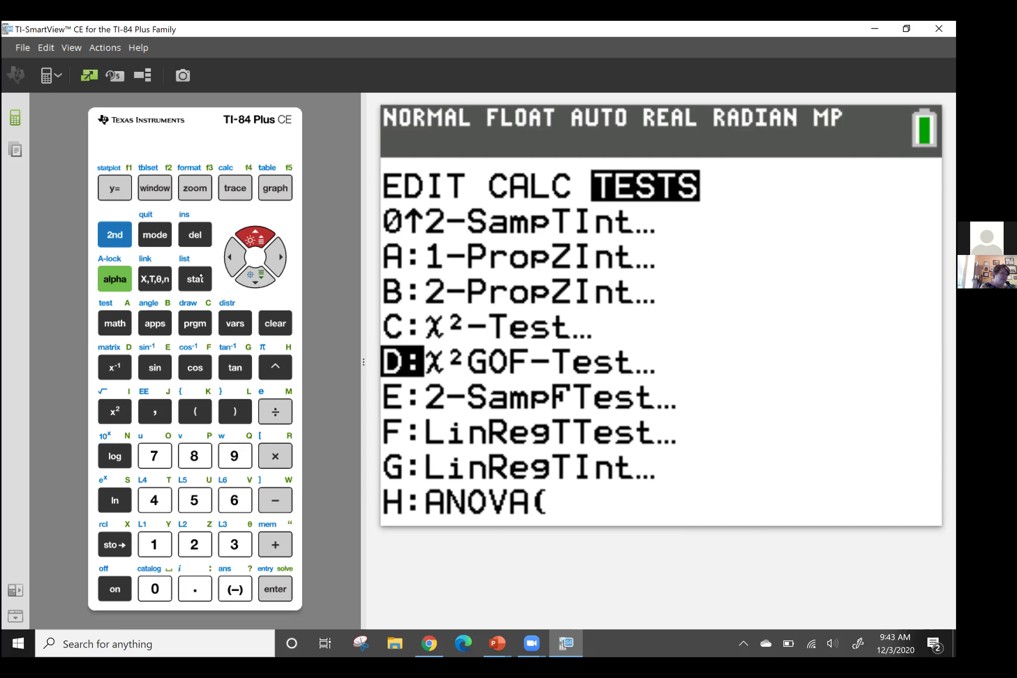
key("Return")
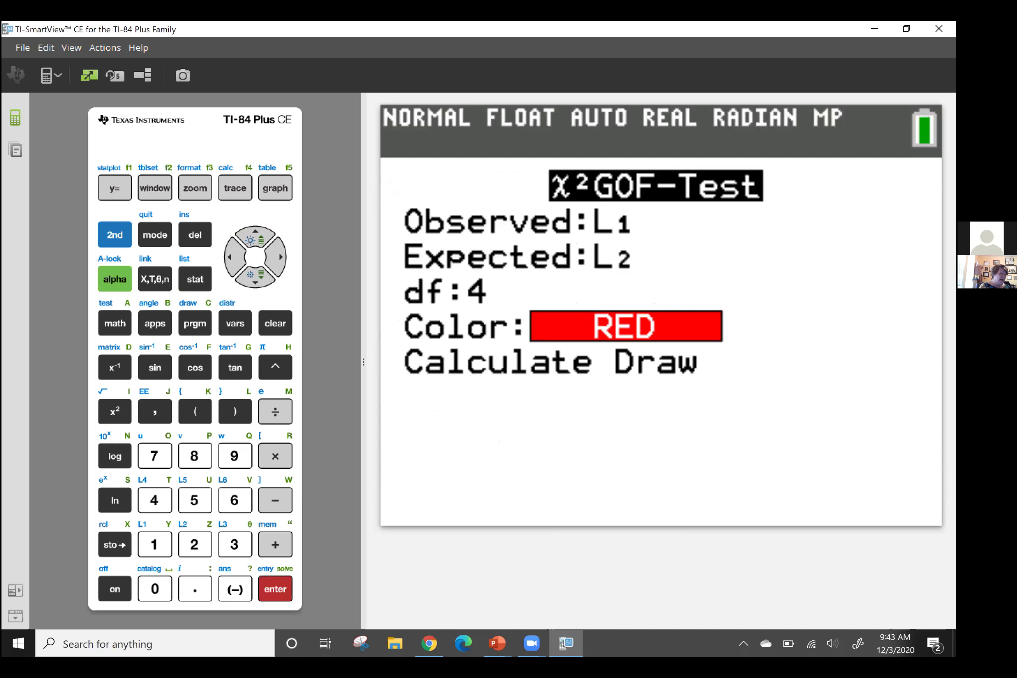
Step: Set df to 4 in the goodness-of-fit test with L1 as Observed and L2 as Expected, and calculate the result
key("Down")
key("Down")
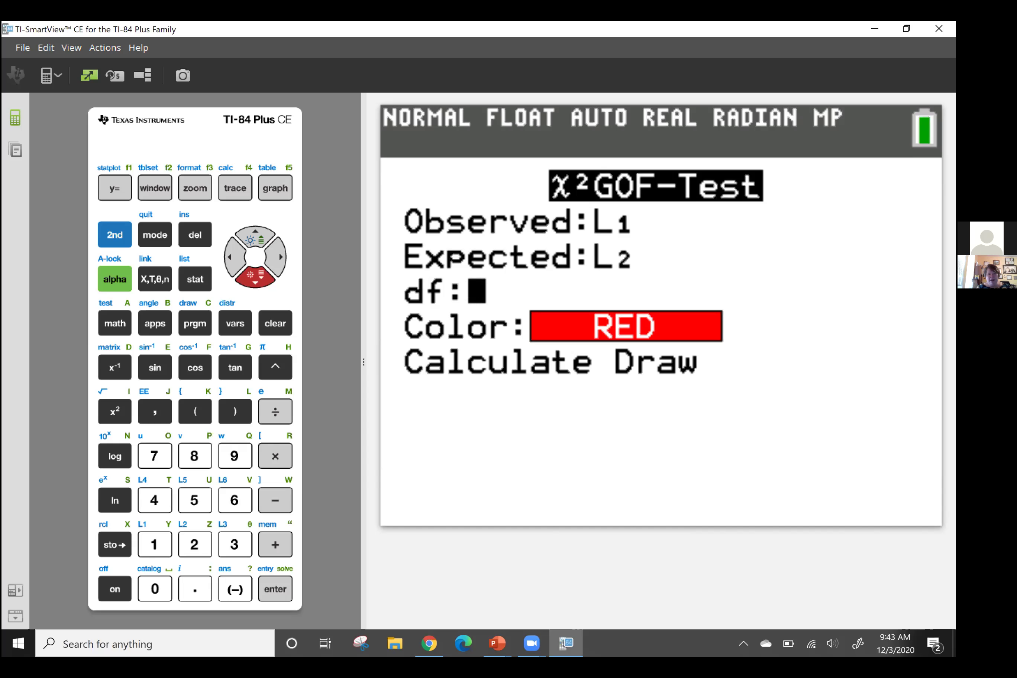
type("4")
key("Down")
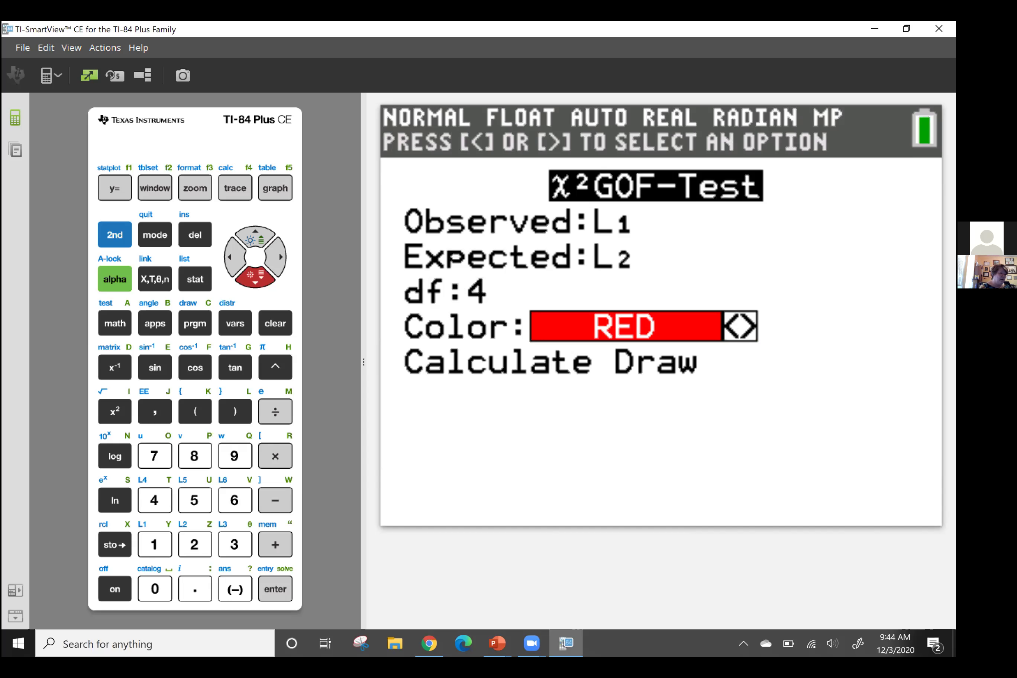
key("Down")
key("Return")
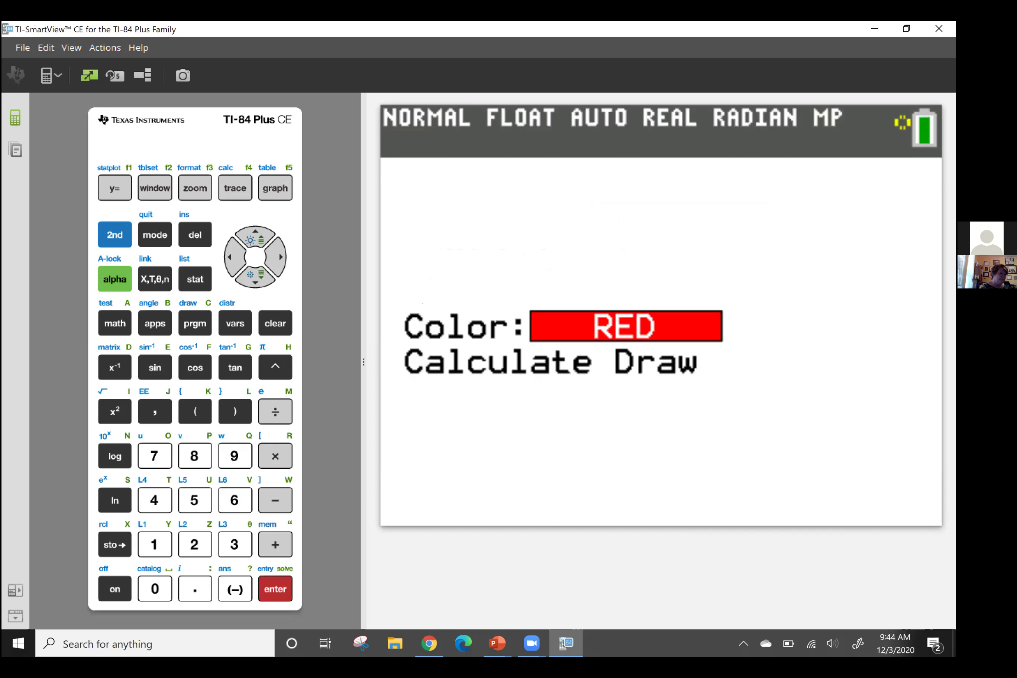
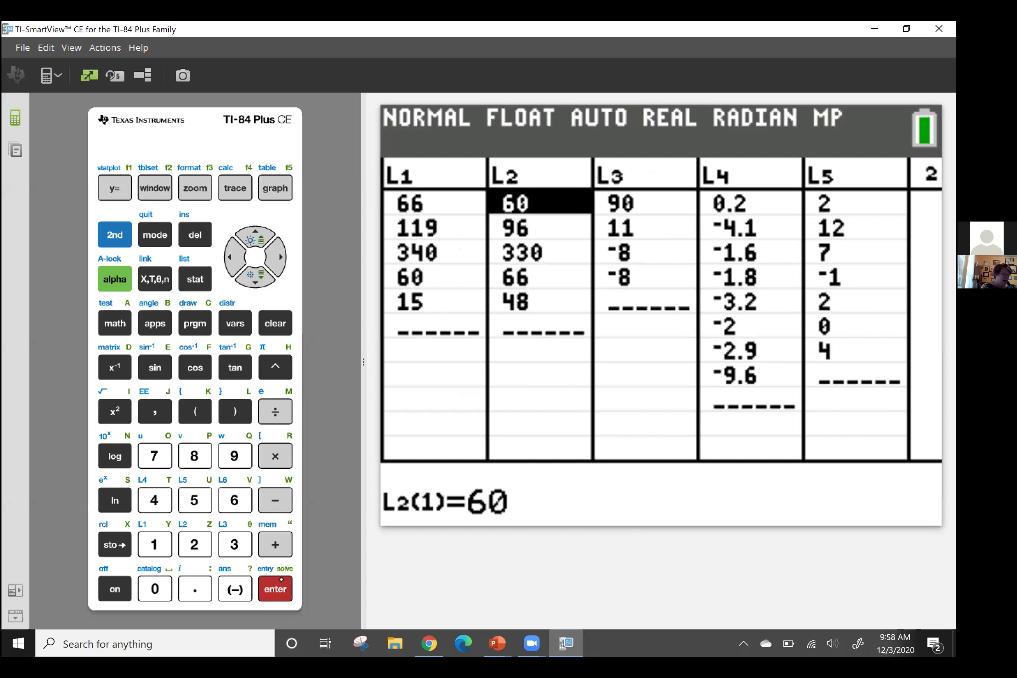
Step: Clear the old observed counts from list L1 and go to its first entry
left_click(230, 257)
left_click(255, 236)
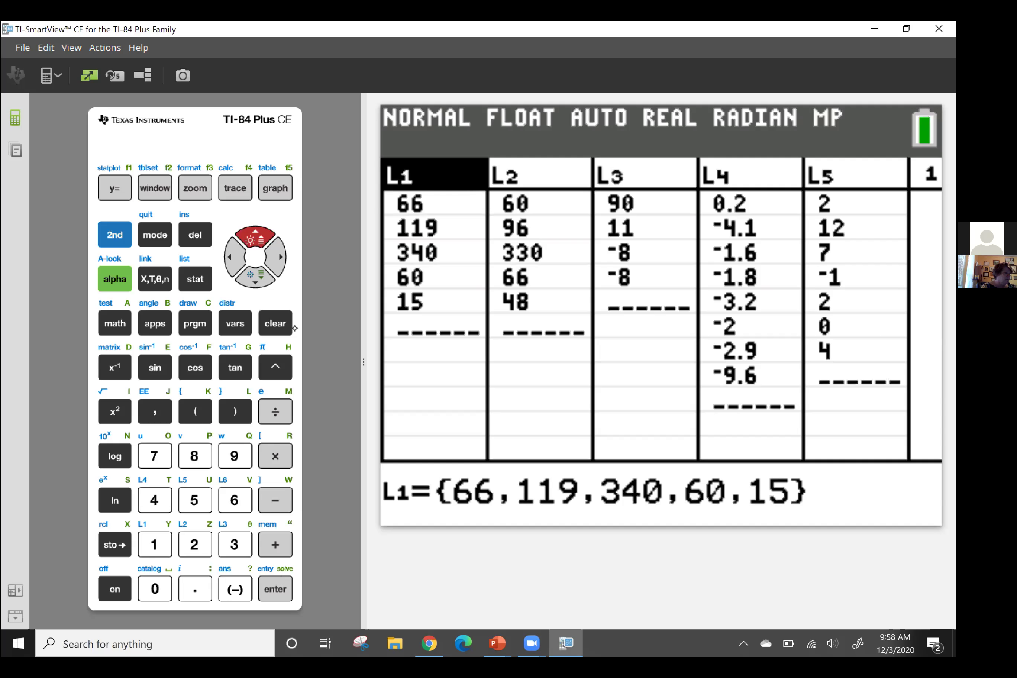
left_click(275, 332)
left_click(254, 281)
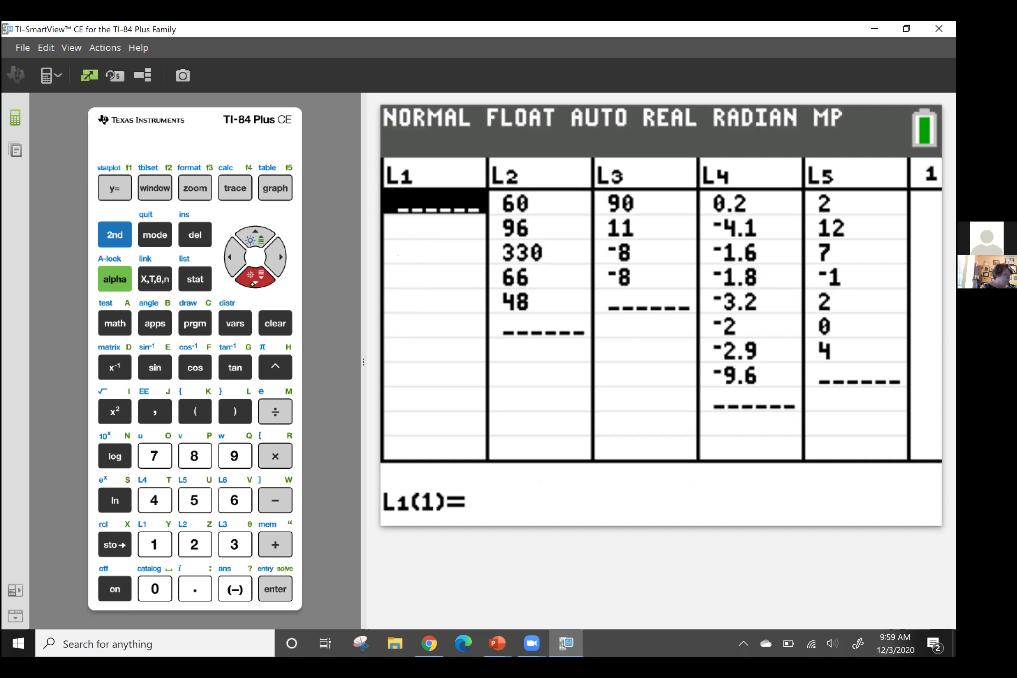
Step: Enter the observed counts 23, 57 and 20 in list L1
type("23")
key("Return")
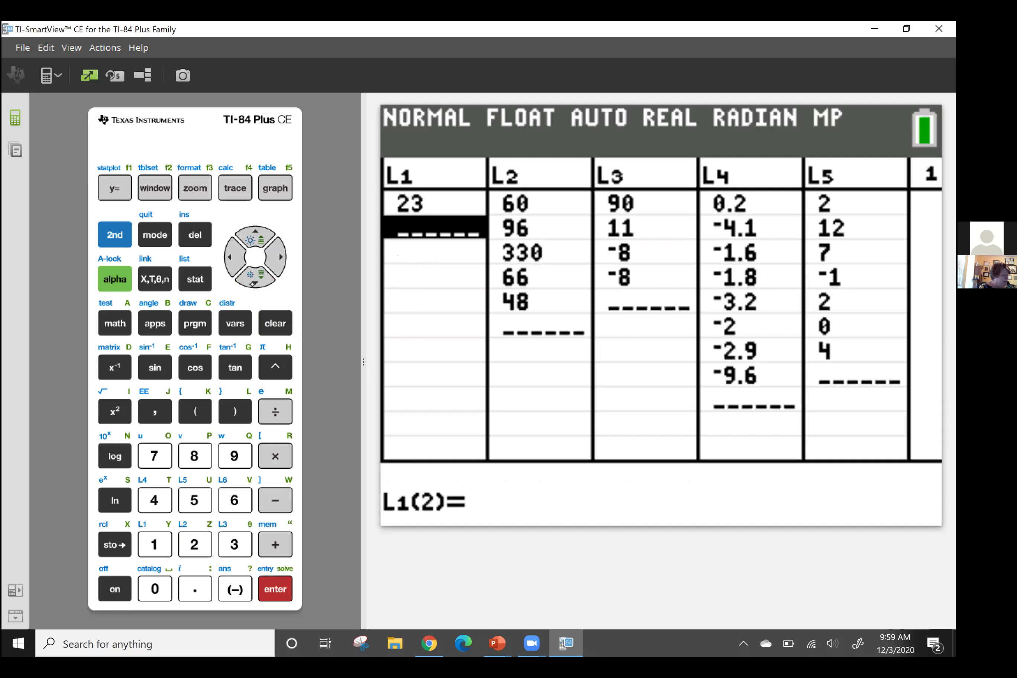
type("57")
key("Return")
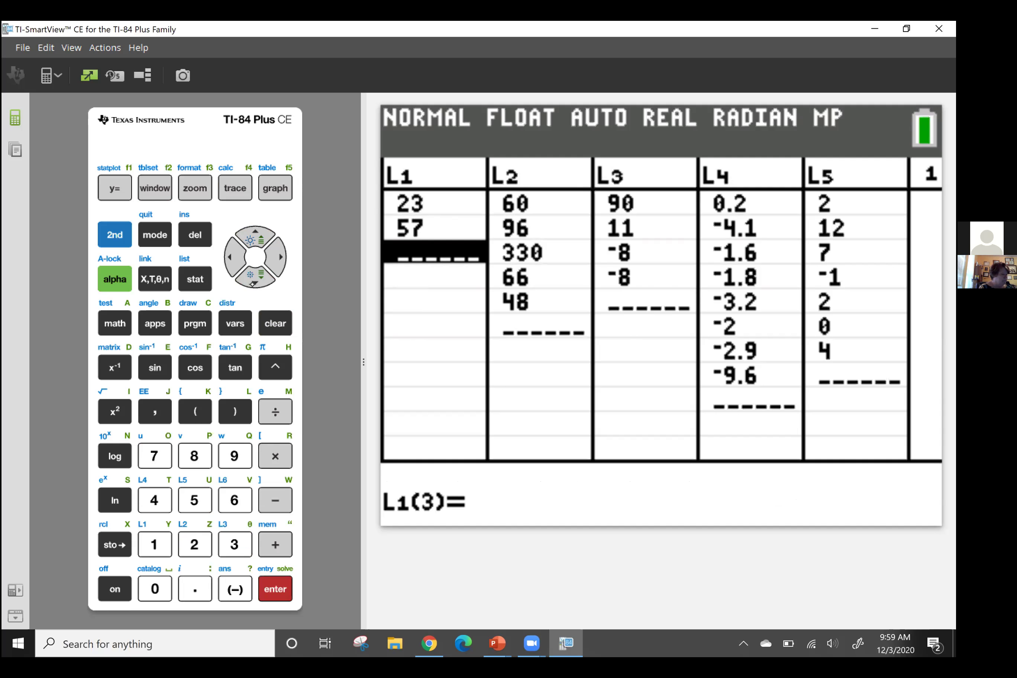
type("20")
key("Return")
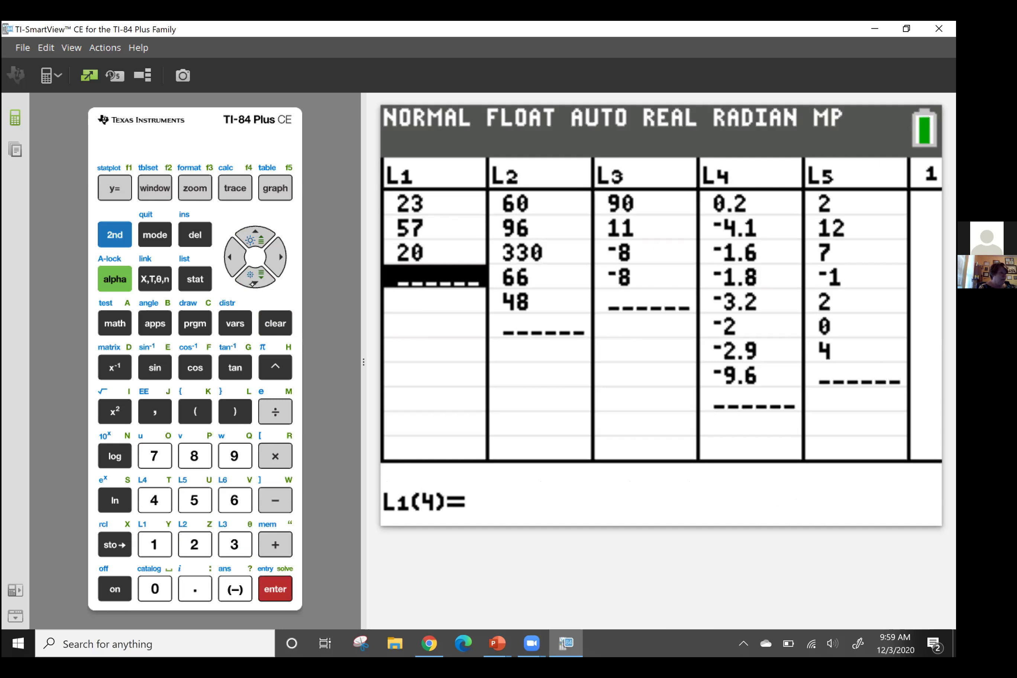
Step: Clear the old expected counts from list L2 and go to its first entry
key("Right")
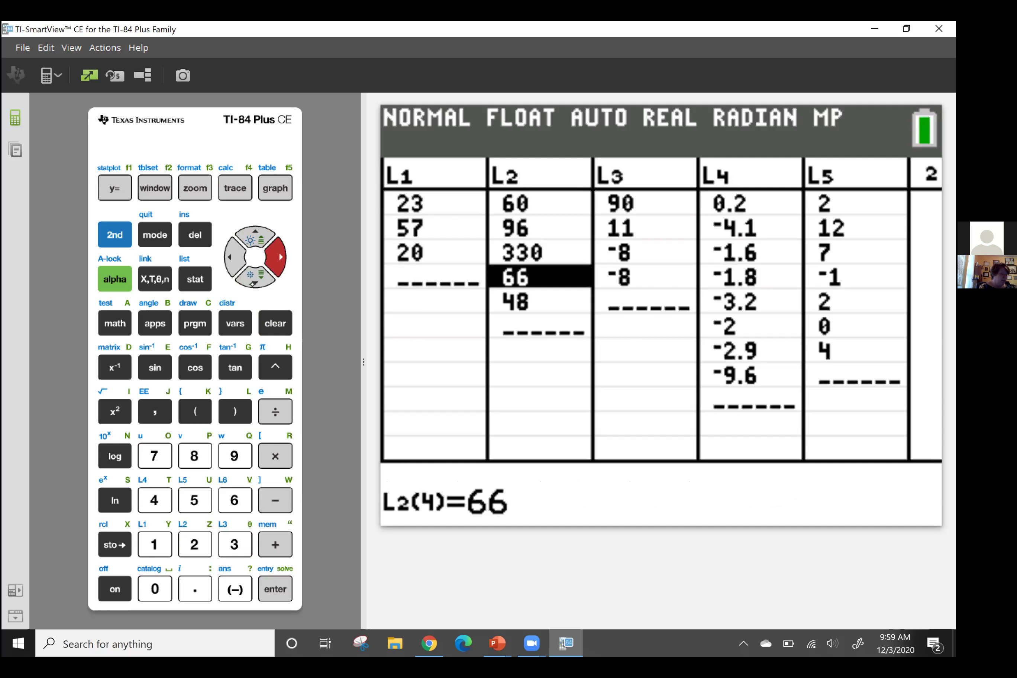
key("Up")
key("Up")
key("Up")
key("Up")
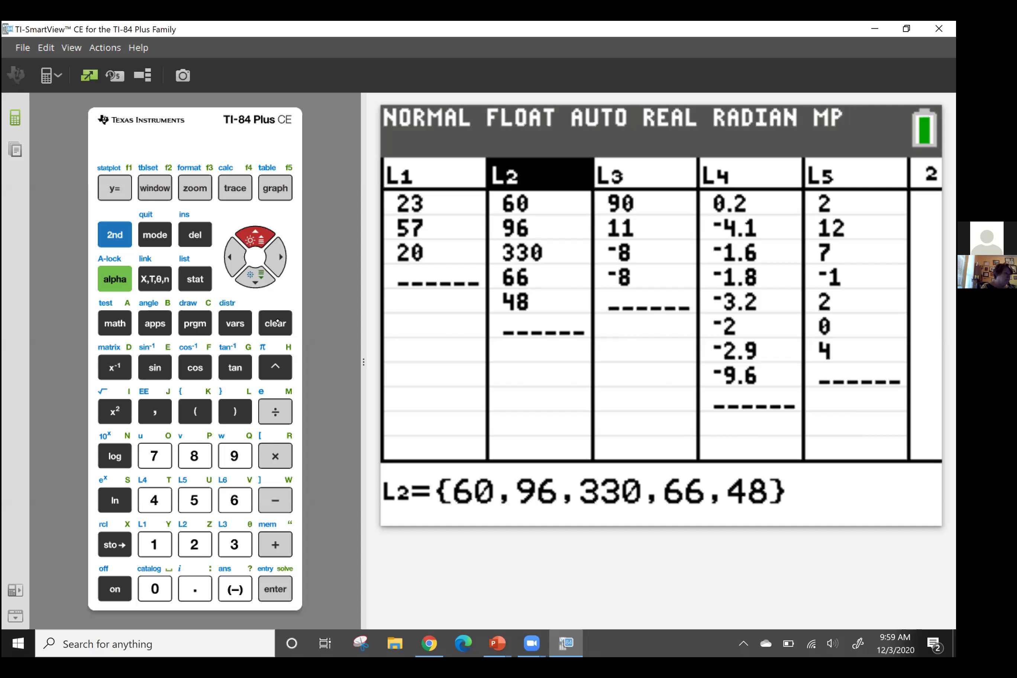
left_click(278, 322)
key("Down")
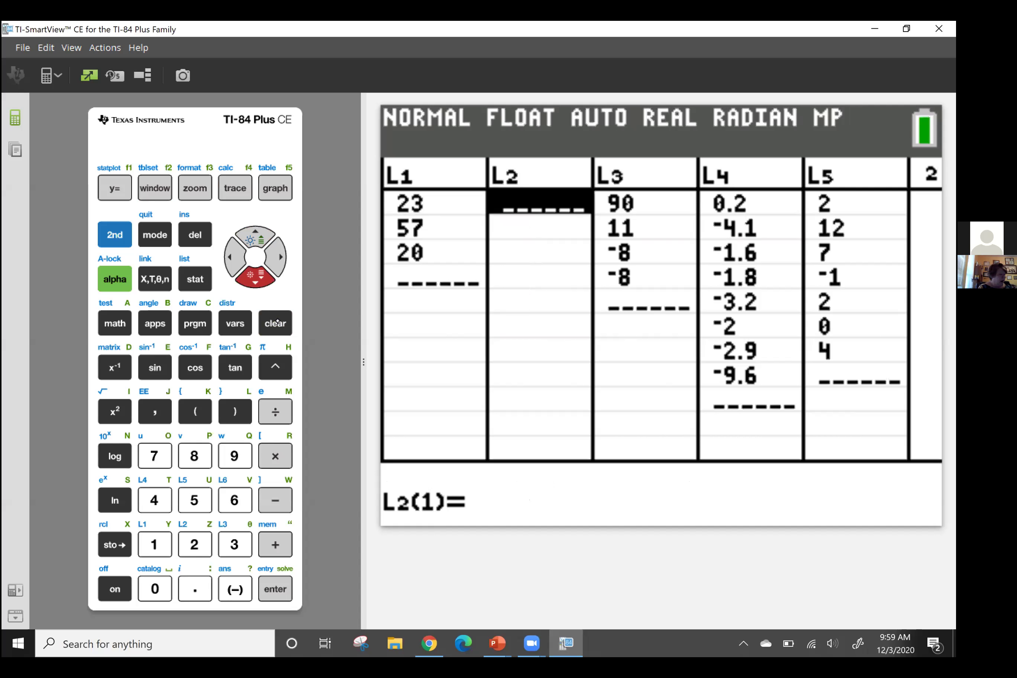
Step: Enter the expected counts 25, 50 and 25 in list L2
type("25")
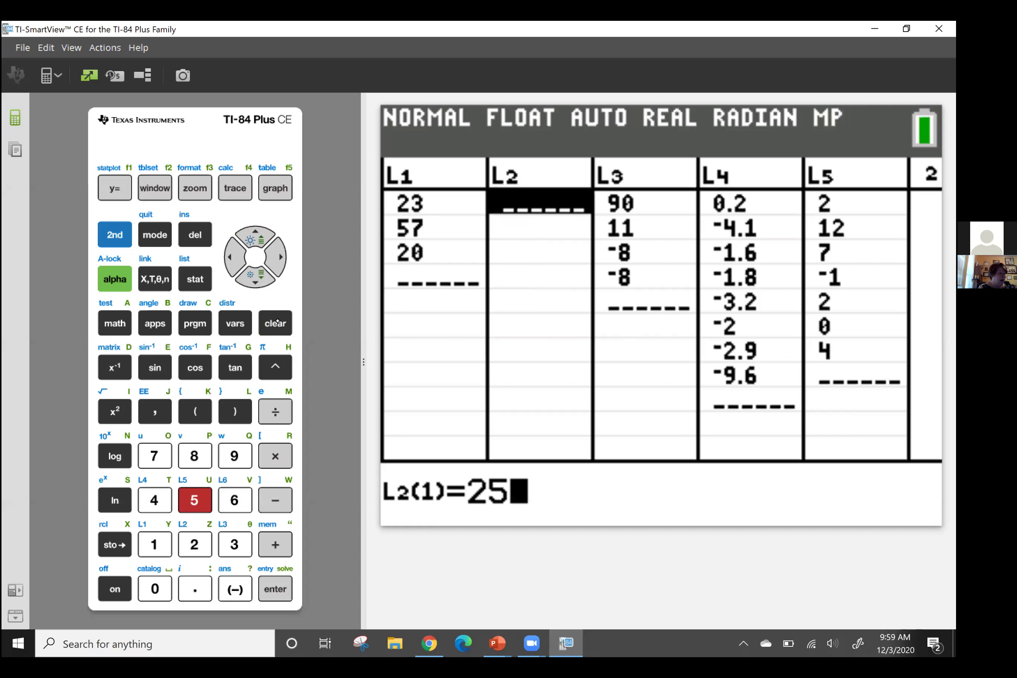
key("Down")
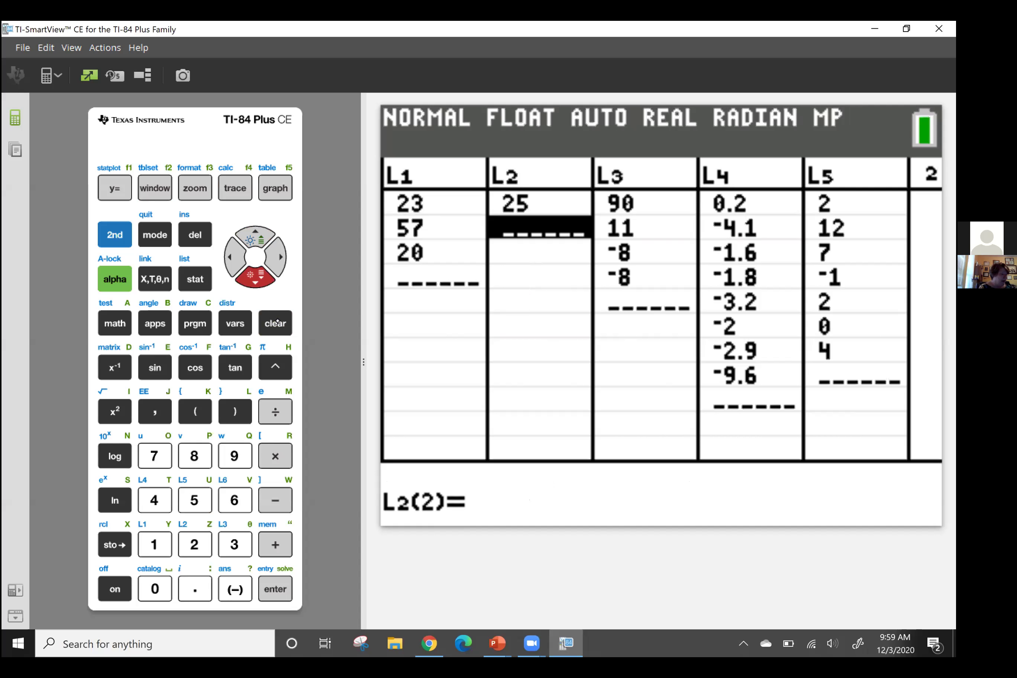
type("50")
key("Down")
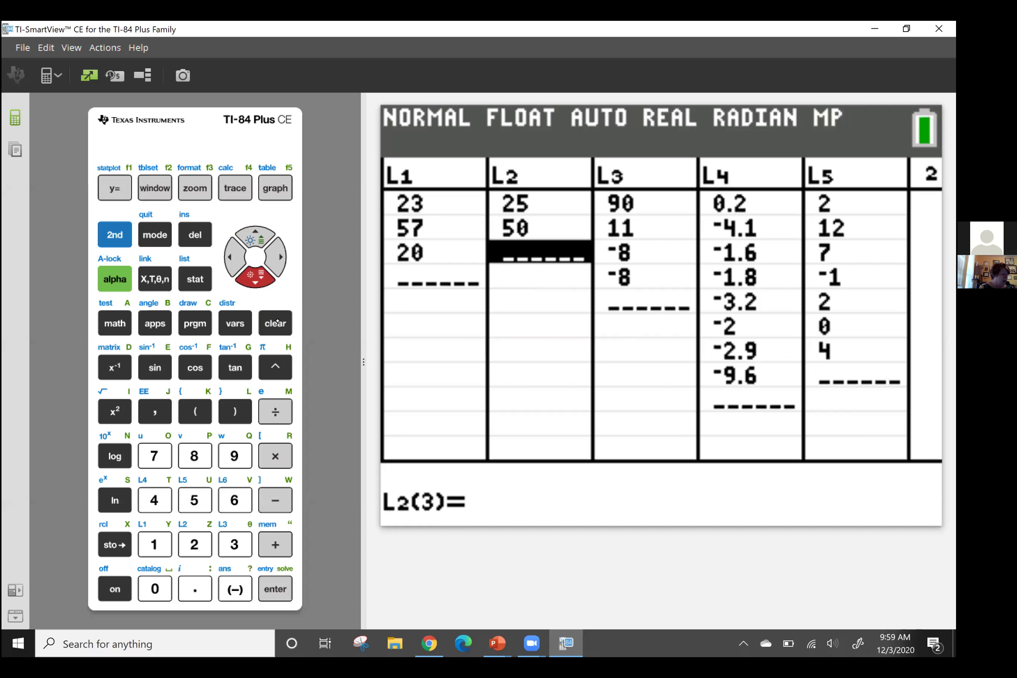
type("25")
key("Down")
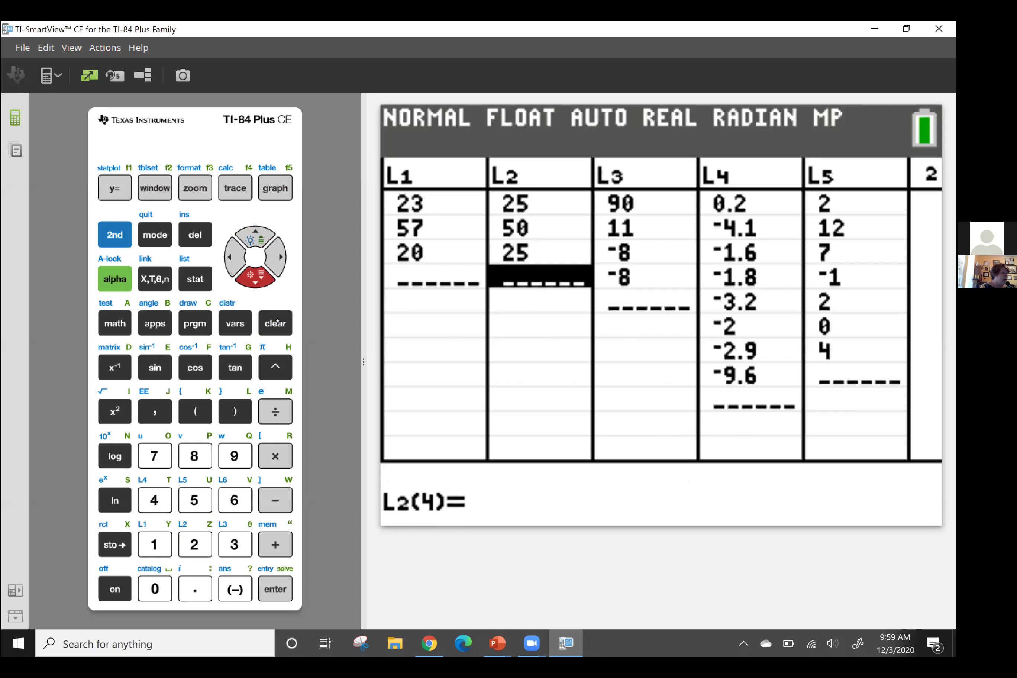
Step: Quit the list editor and open the χ²GOF-Test setup from the statistical tests
left_click(115, 235)
left_click(150, 233)
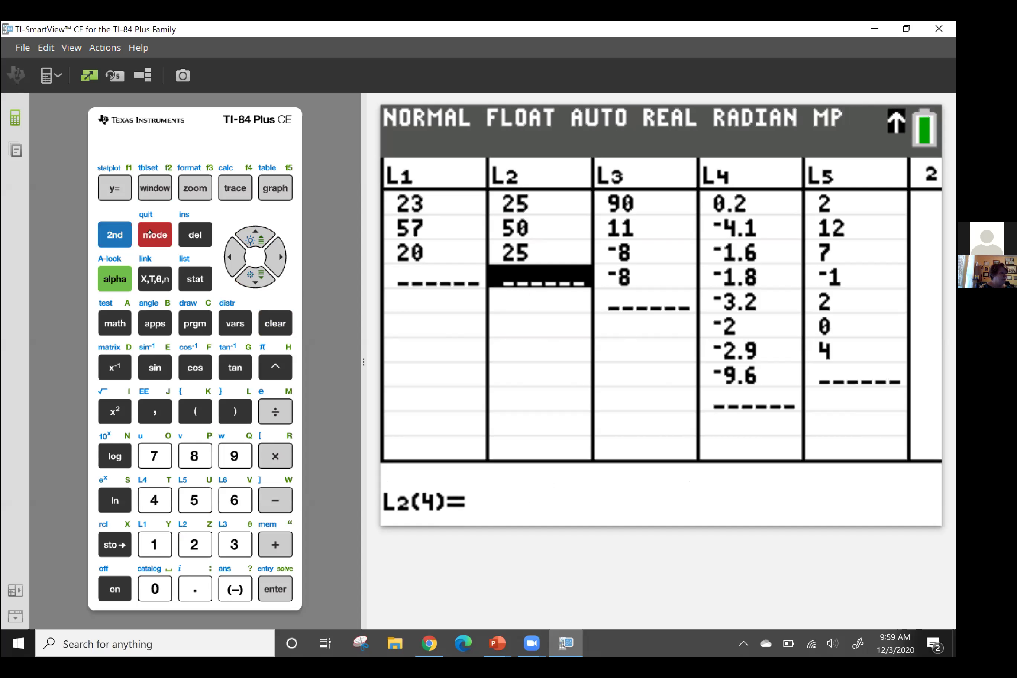
left_click(200, 281)
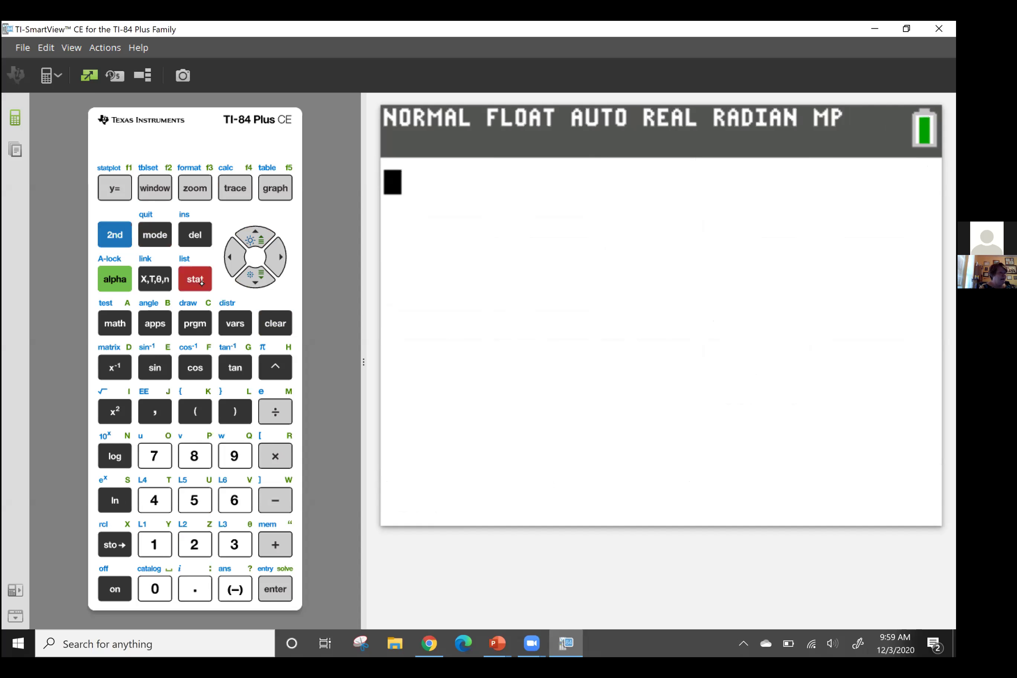
key("Right")
key("Right")
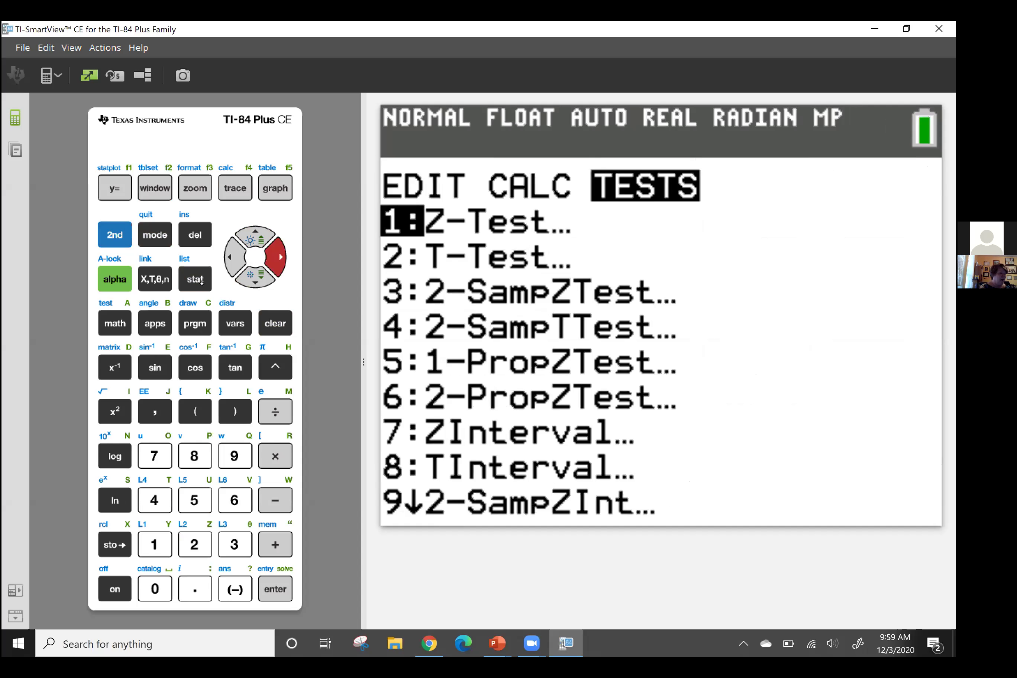
key("Up")
key("Up")
key("Up")
key("Up")
key("Up")
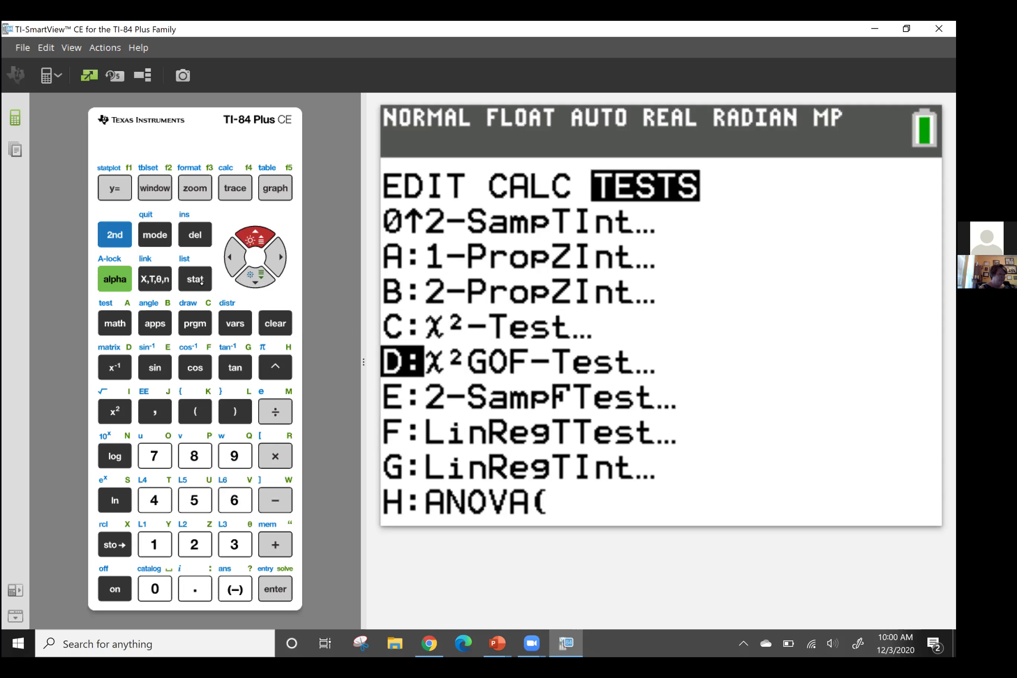
key("Return")
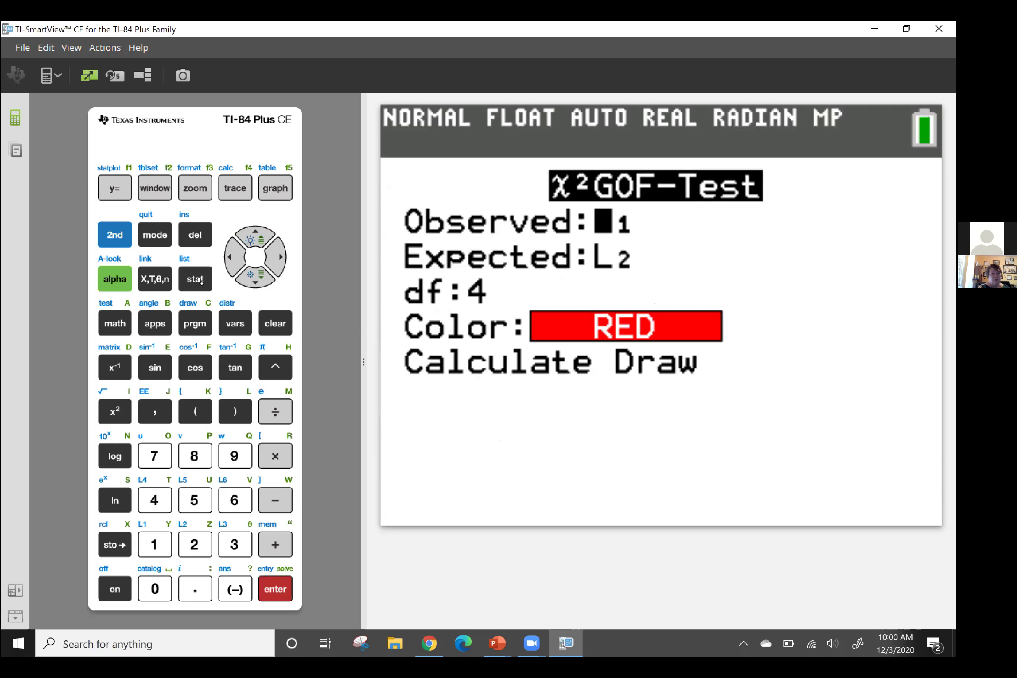
Step: Set df to 2 in the goodness-of-fit test, keeping L1 as Observed and L2 as Expected, and calculate the result
key("Down")
key("Down")
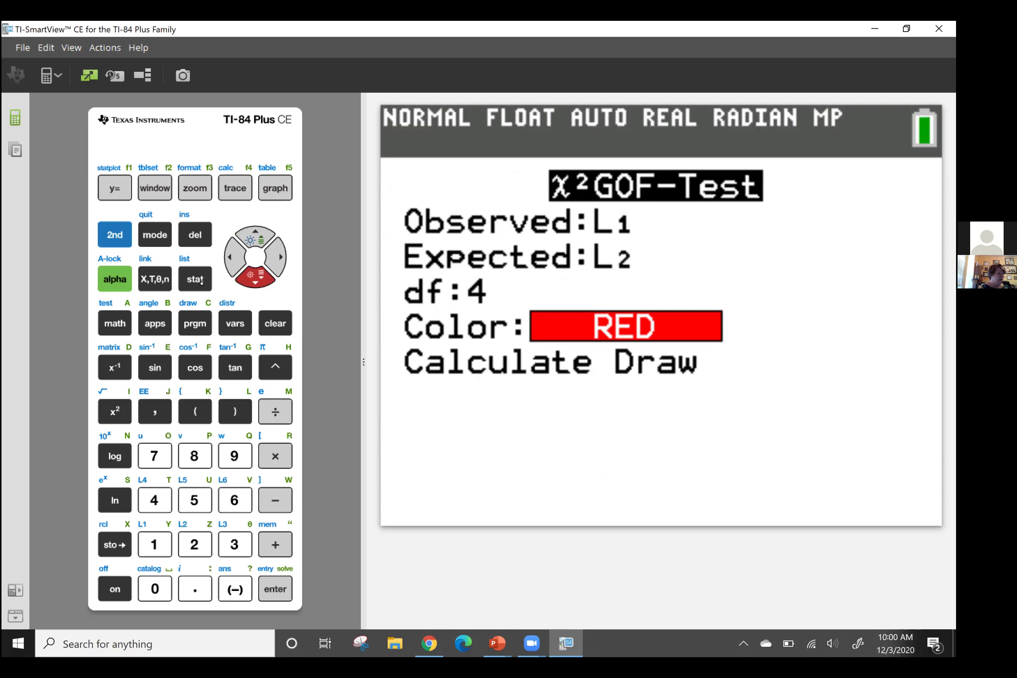
type("2")
key("Down")
key("Down")
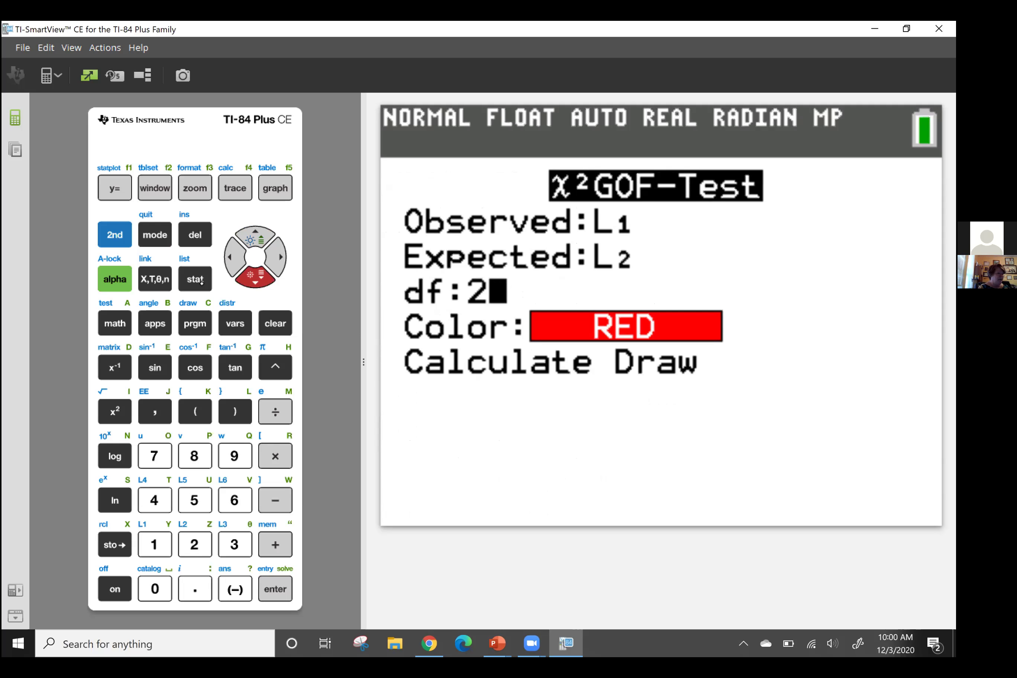
key("Return")
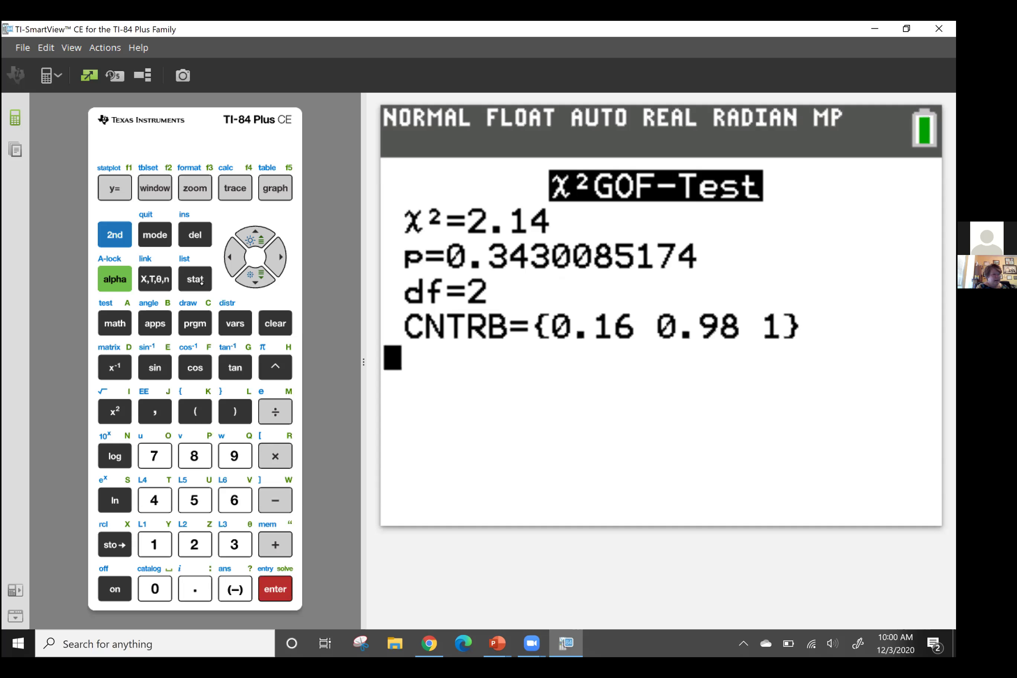
Step: Reopen the list editor to review the counts in L1 and L2, and quit back to the home screen
left_click(197, 280)
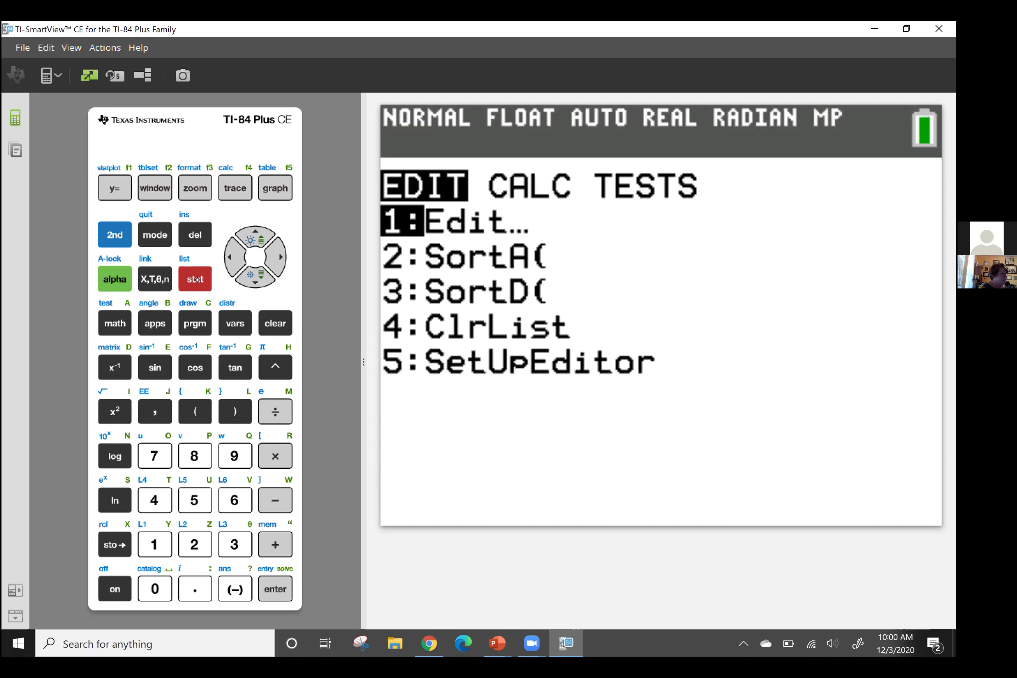
left_click(275, 586)
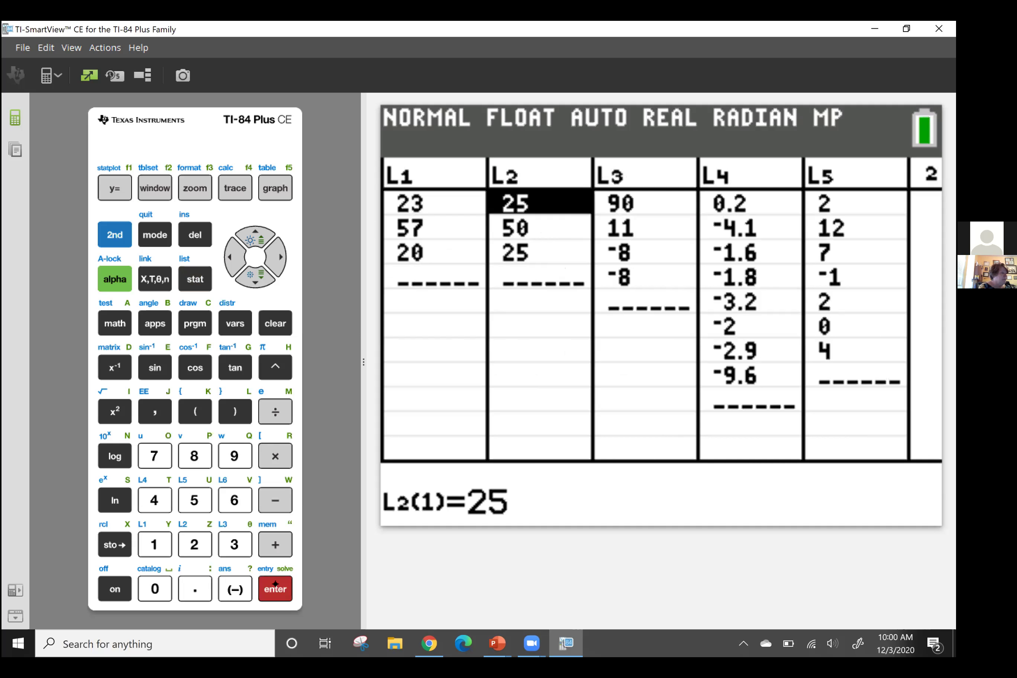
left_click(114, 235)
left_click(155, 235)
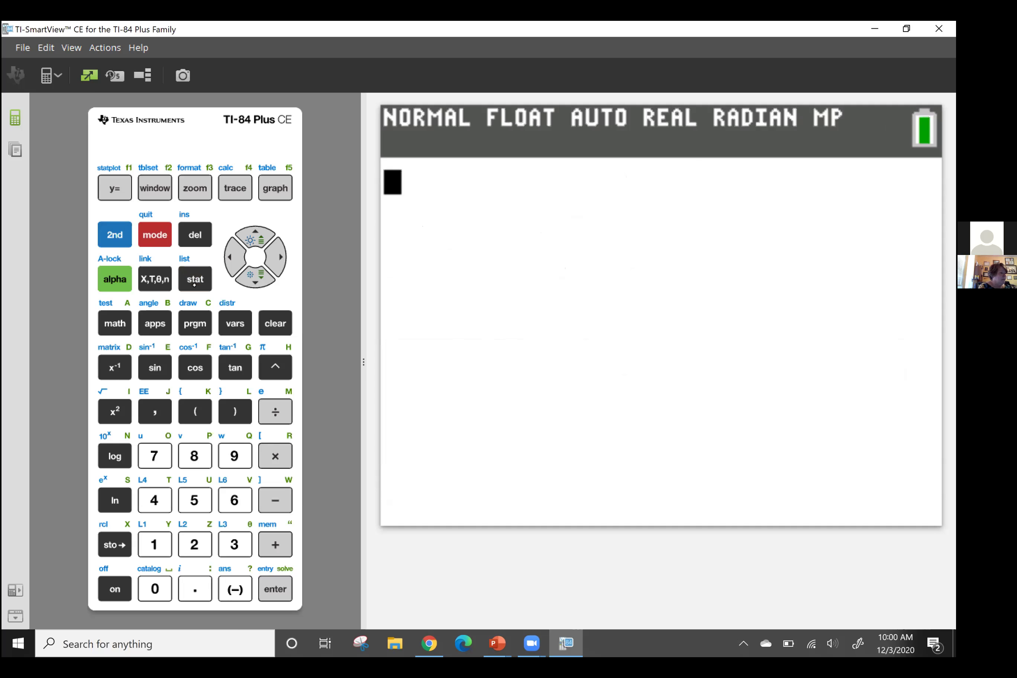
Step: Open the χ²GOF-Test setup again from the statistical tests
left_click(195, 284)
left_click(280, 262)
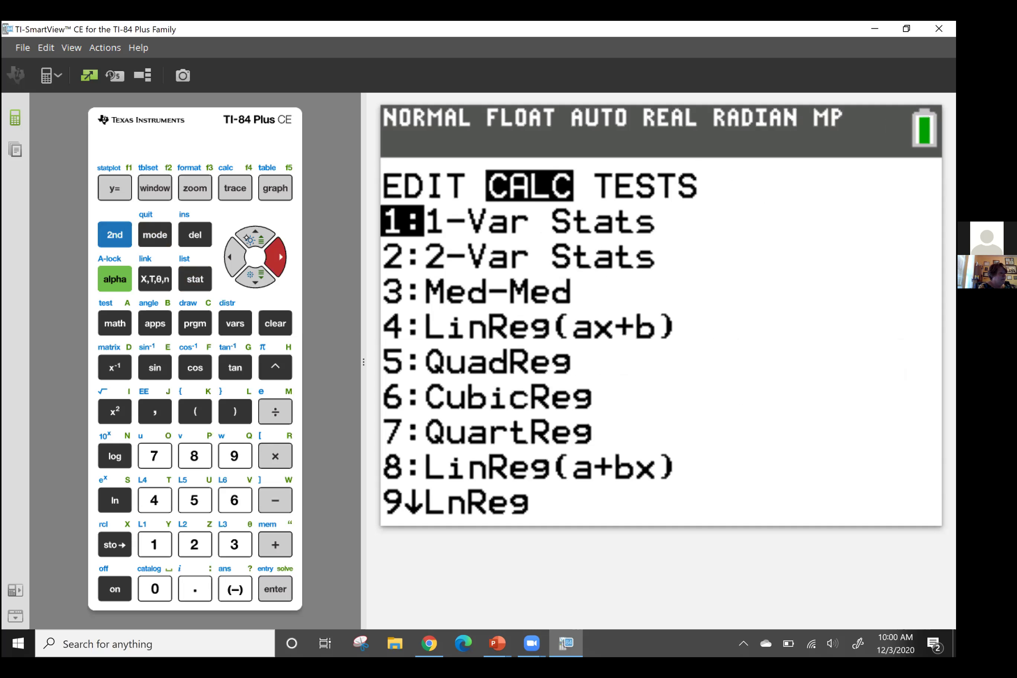
left_click(249, 231)
left_click(250, 231)
left_click(249, 230)
left_click(250, 231)
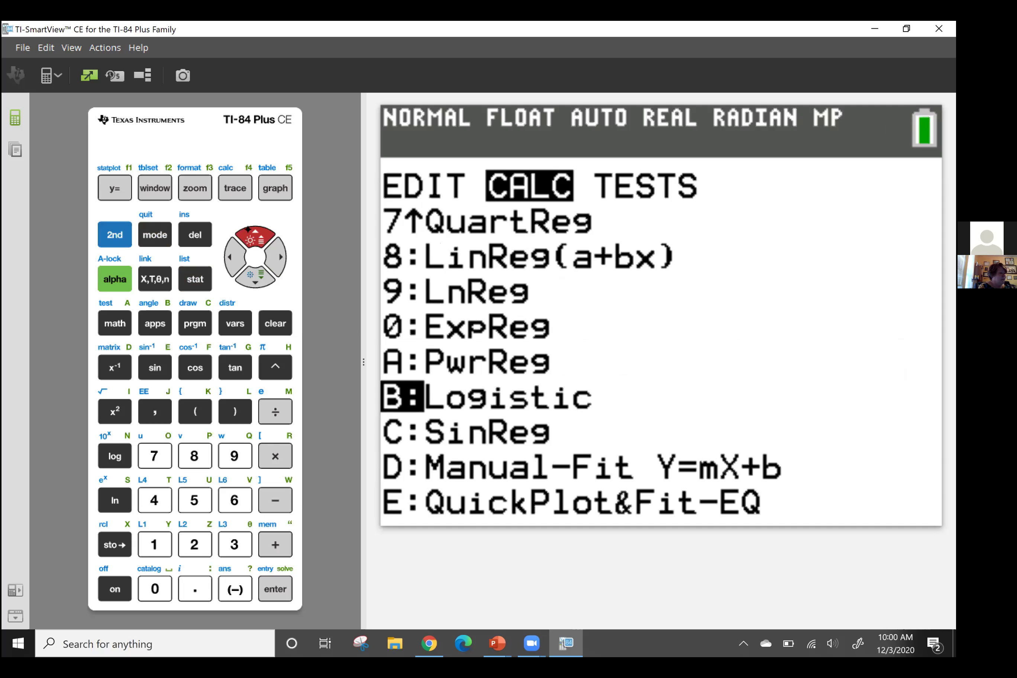
left_click(256, 232)
left_click(281, 262)
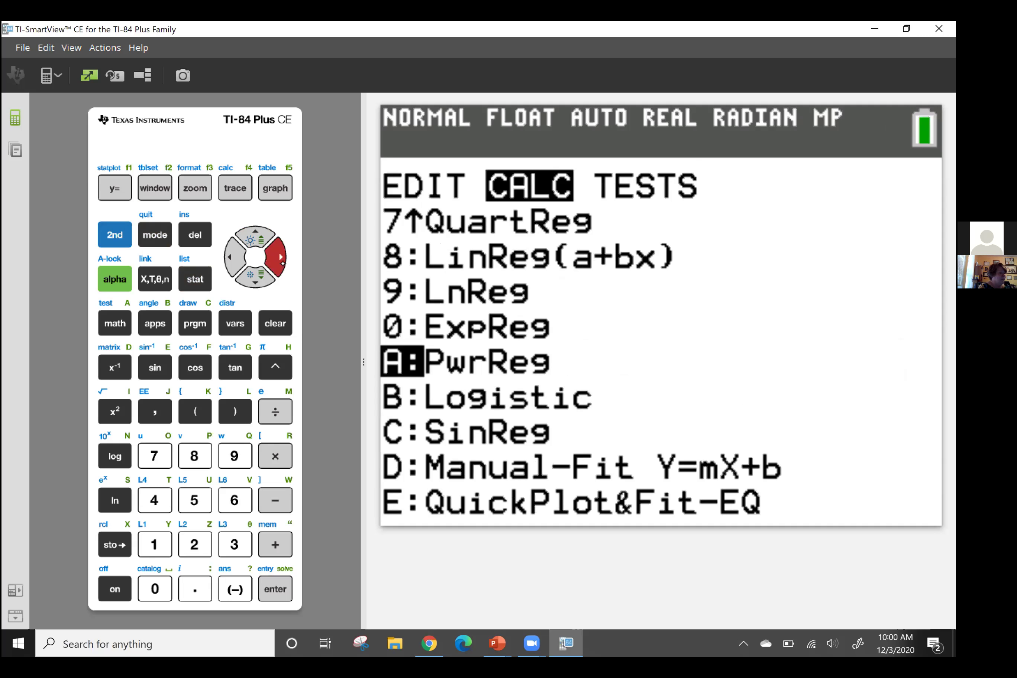
left_click(251, 236)
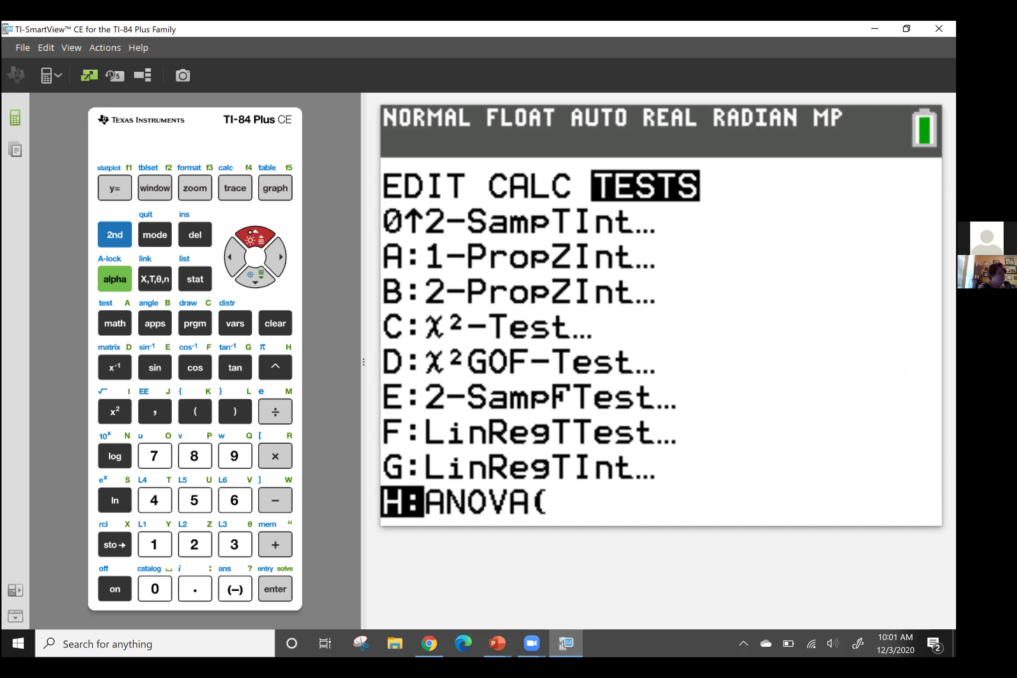
left_click(250, 236)
left_click(250, 236)
left_click(250, 238)
left_click(250, 238)
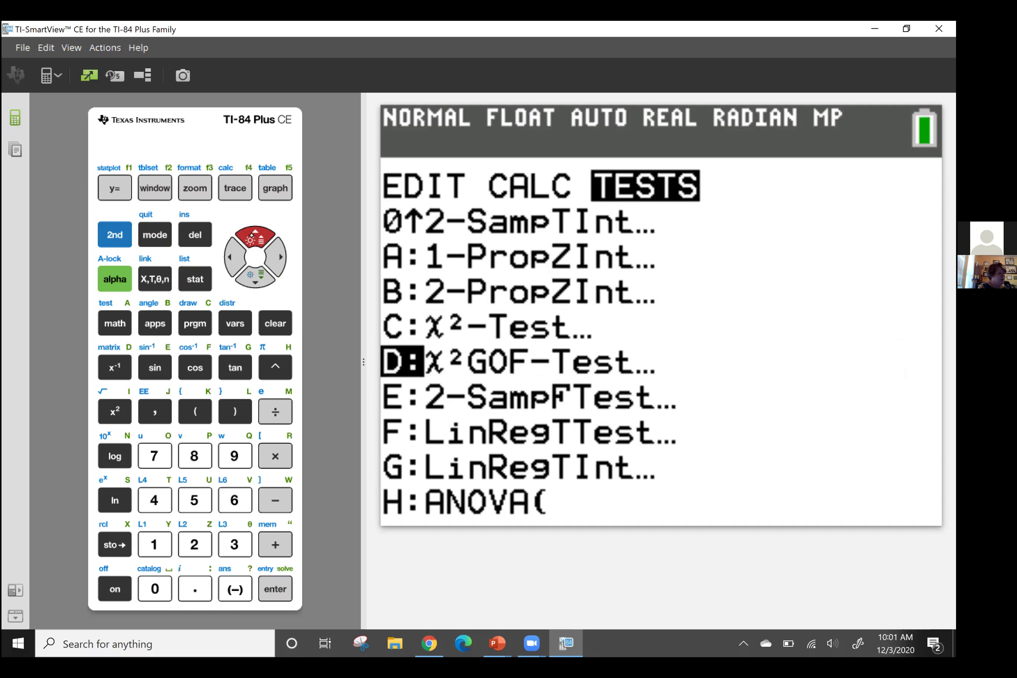
left_click(276, 598)
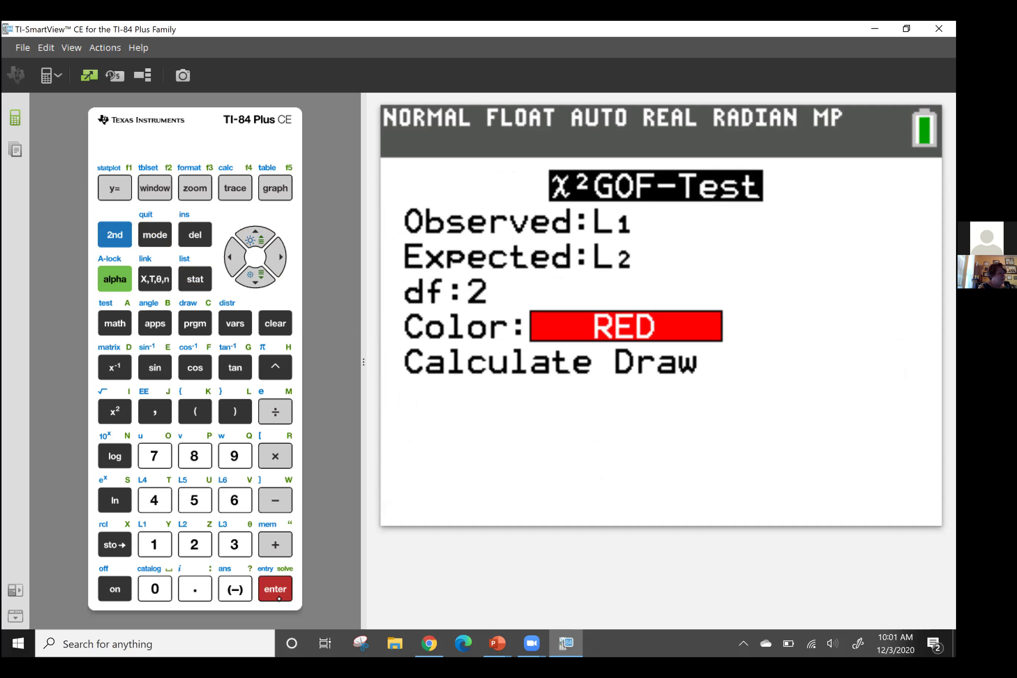
Step: Recalculate the goodness-of-fit test with L1 as Observed, L2 as Expected and df 2
left_click(254, 276)
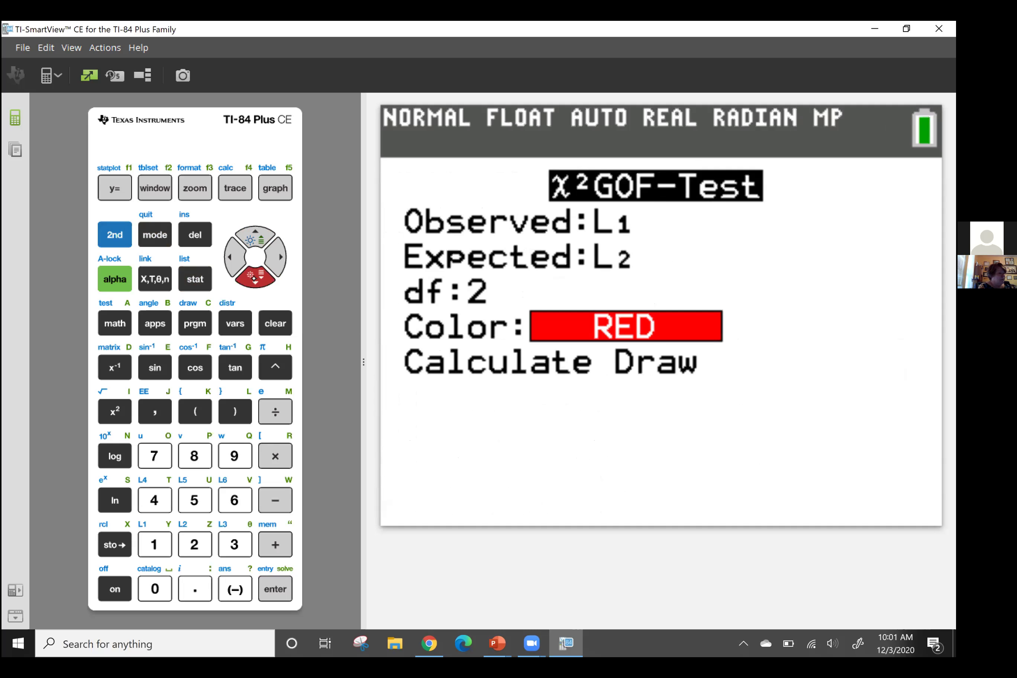
left_click(254, 277)
left_click(254, 276)
left_click(254, 278)
left_click(276, 594)
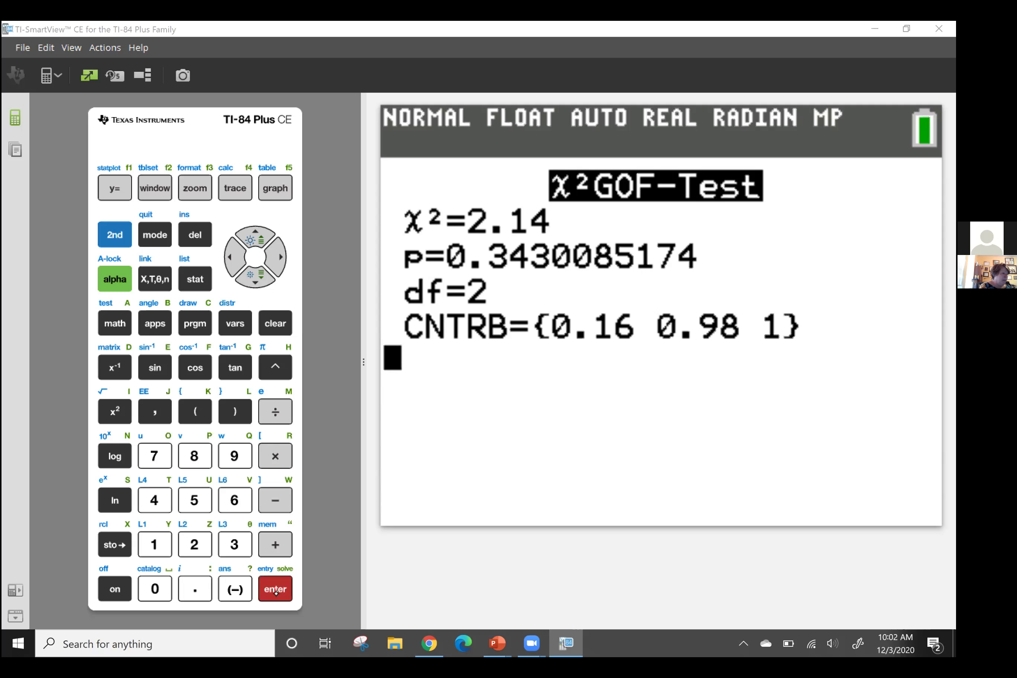
Step: Switch to the PowerPoint slide show, advance to the Example 11.4 decision slide, and handwrite "p-value = 0.34" beside the title
key("alt+Tab")
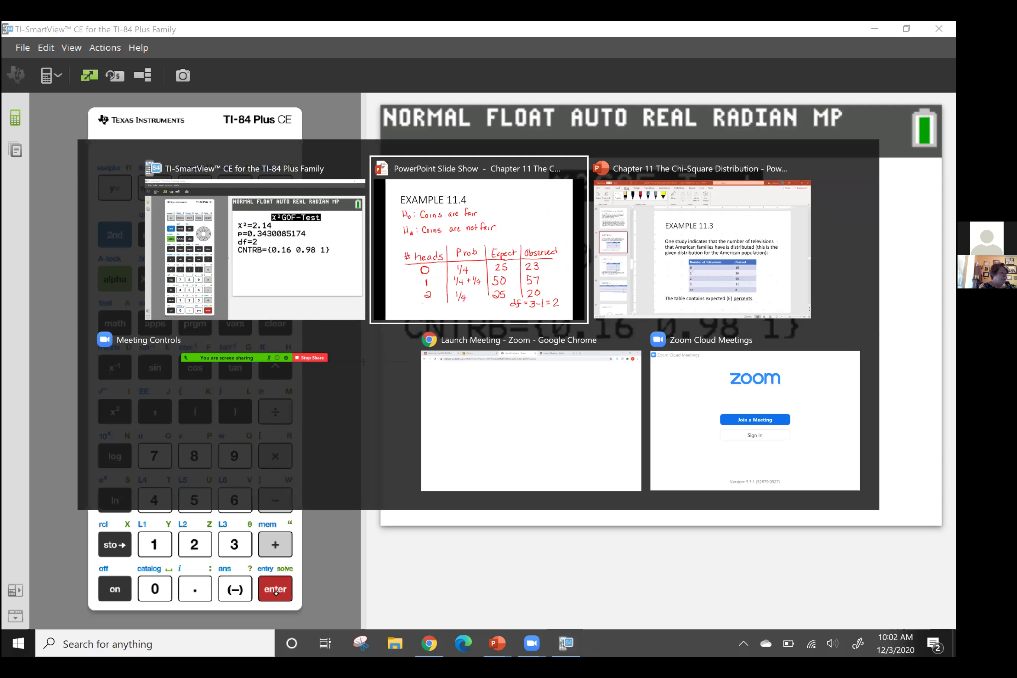
left_click(245, 473)
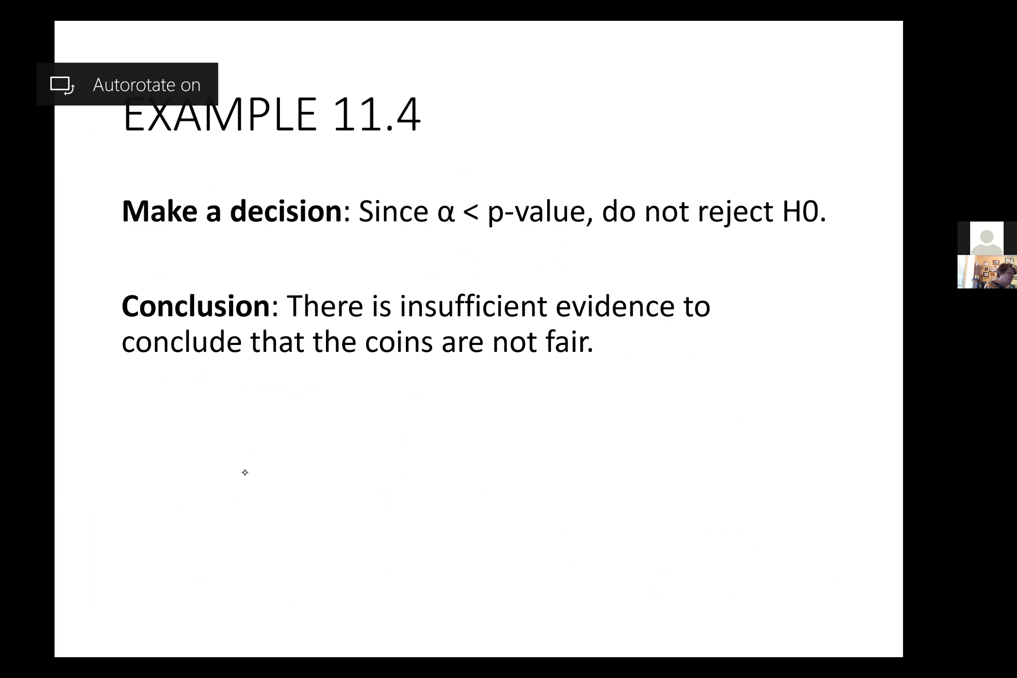
mouse_move(502, 109)
left_mouse_down()
mouse_move(504, 143)
mouse_move(534, 117)
mouse_move(599, 122)
mouse_move(614, 109)
left_mouse_up()
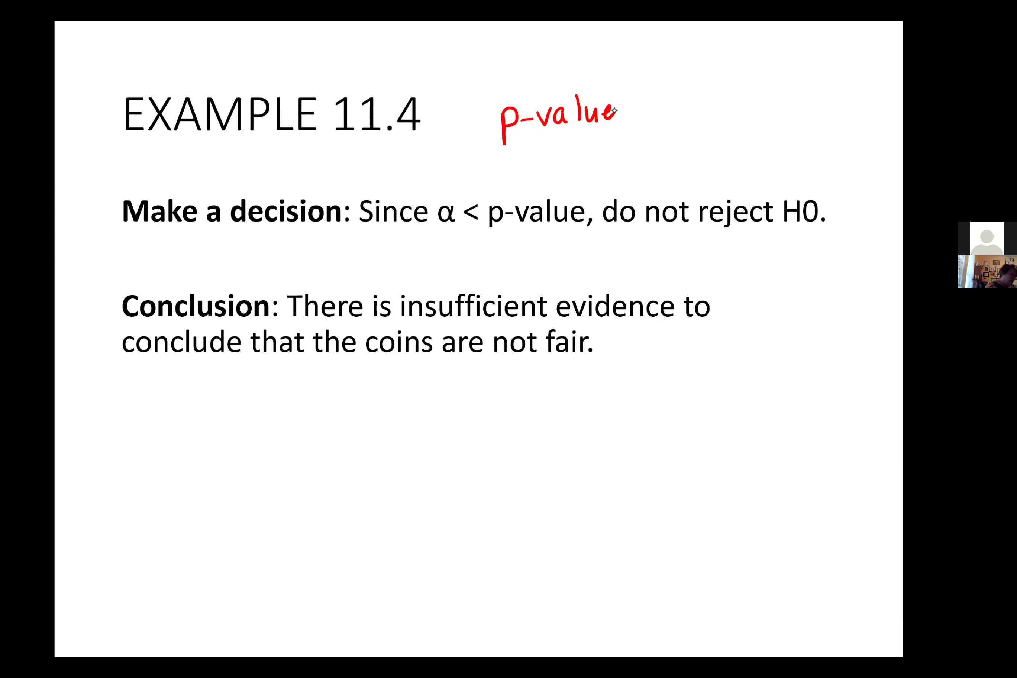
left_click_drag(635, 100, 644, 109)
mouse_move(657, 98)
left_mouse_down()
mouse_move(654, 107)
mouse_move(659, 99)
mouse_move(685, 114)
mouse_move(712, 104)
mouse_move(714, 113)
left_mouse_up()
left_click(672, 112)
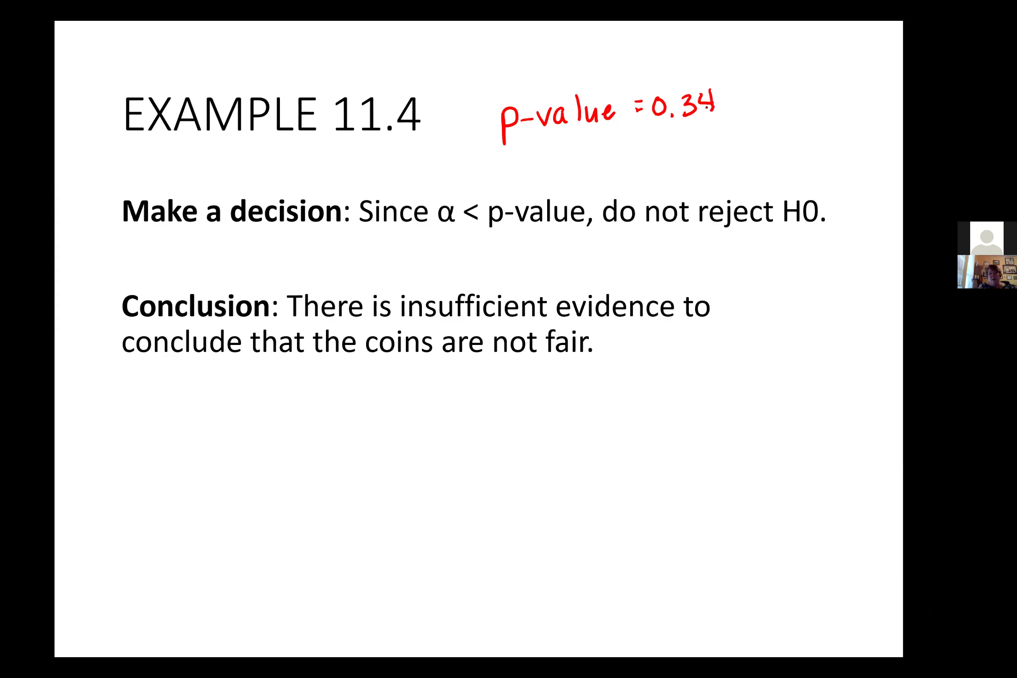
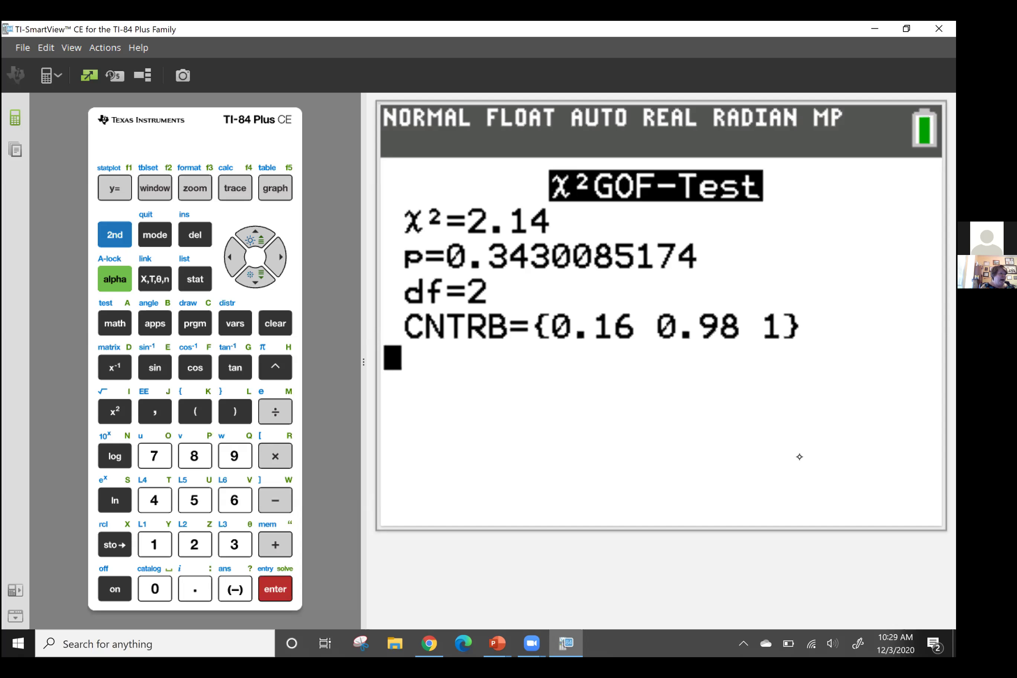
Step: Check the stored matrices, and delete [A] and [B] from the calculator's memory
left_click(101, 235)
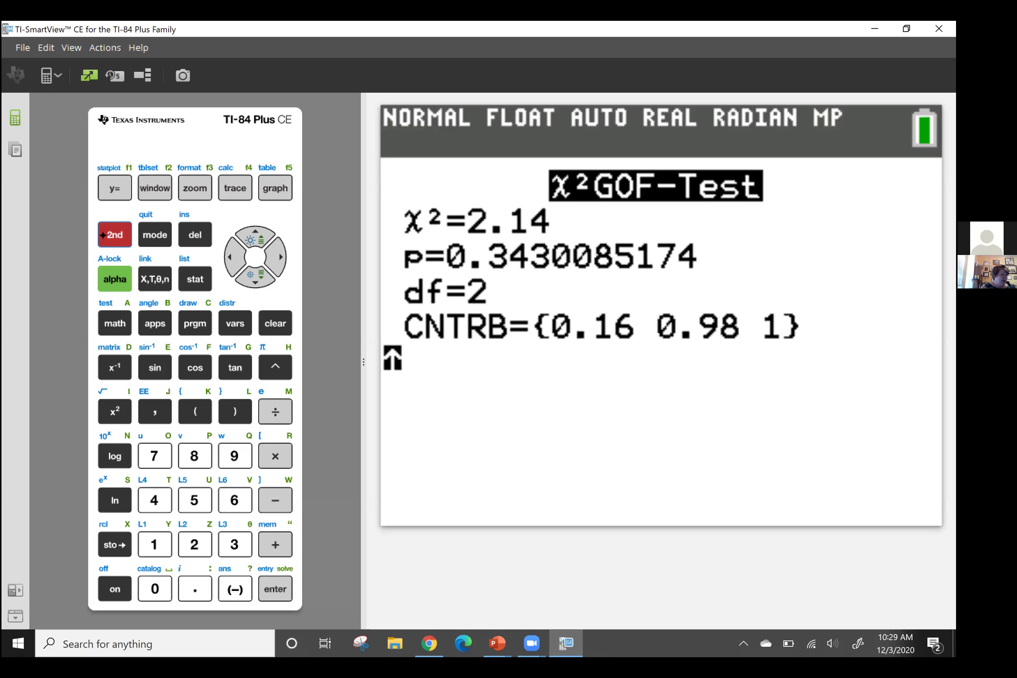
left_click(115, 370)
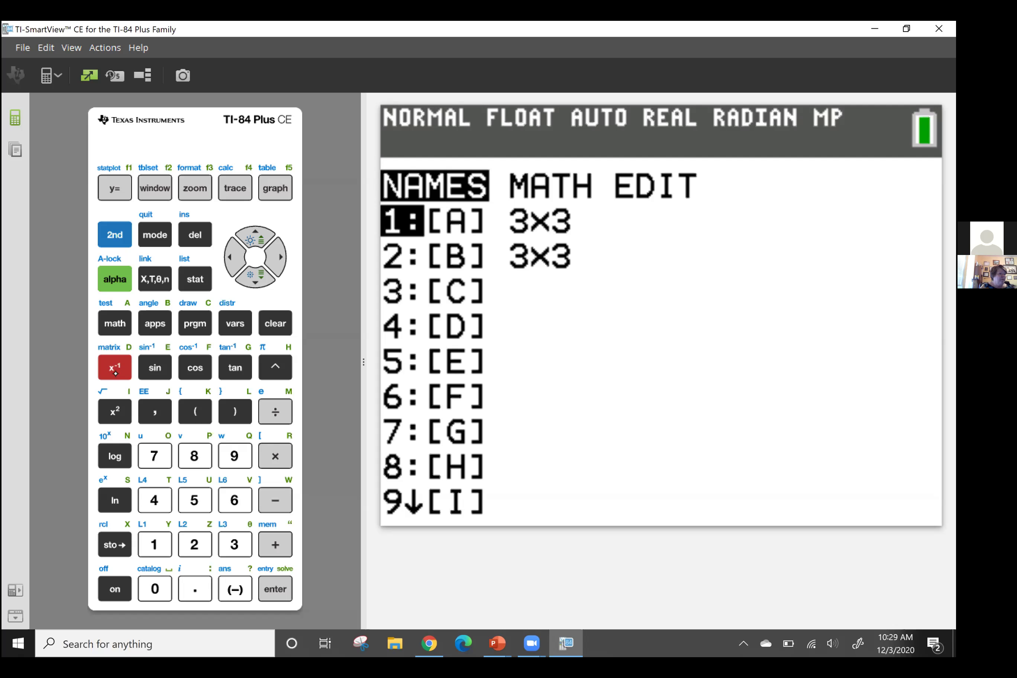
left_click(104, 234)
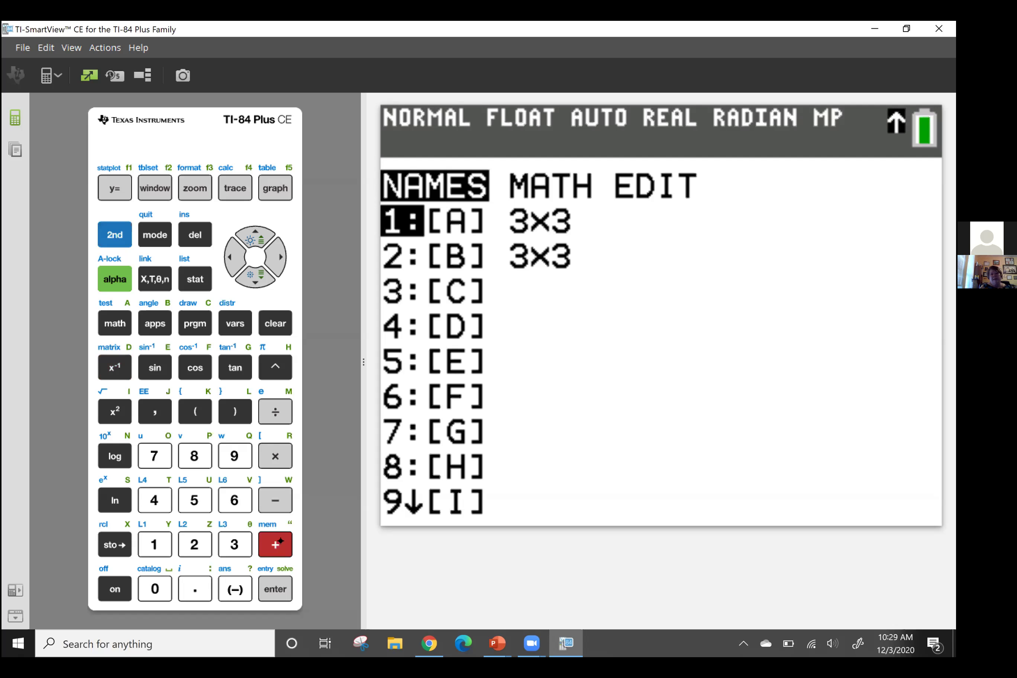
left_click(279, 543)
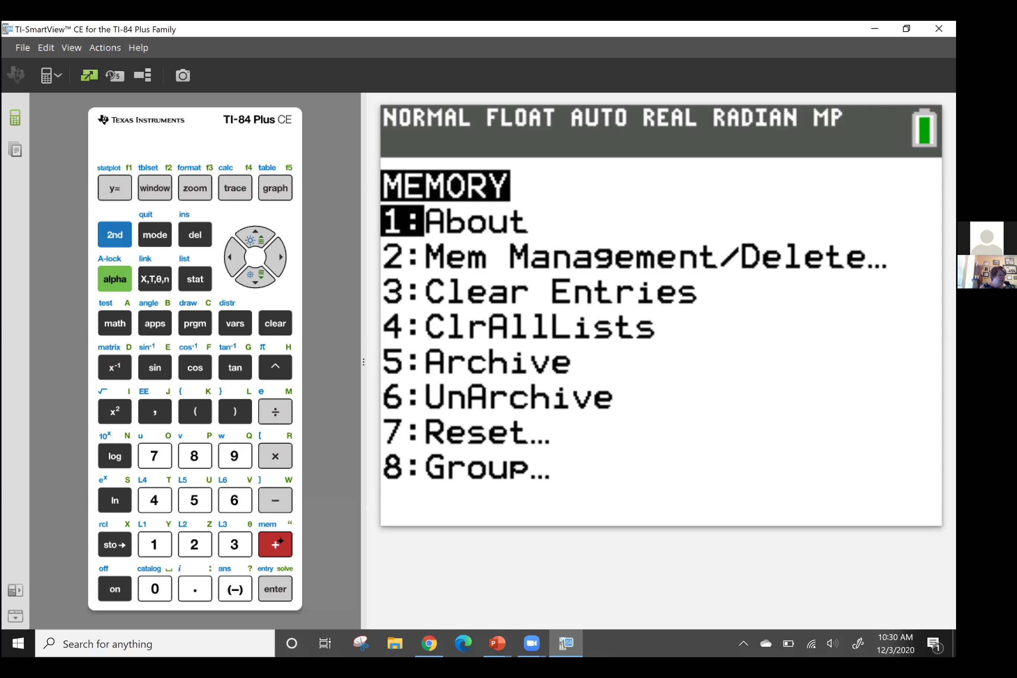
key("2")
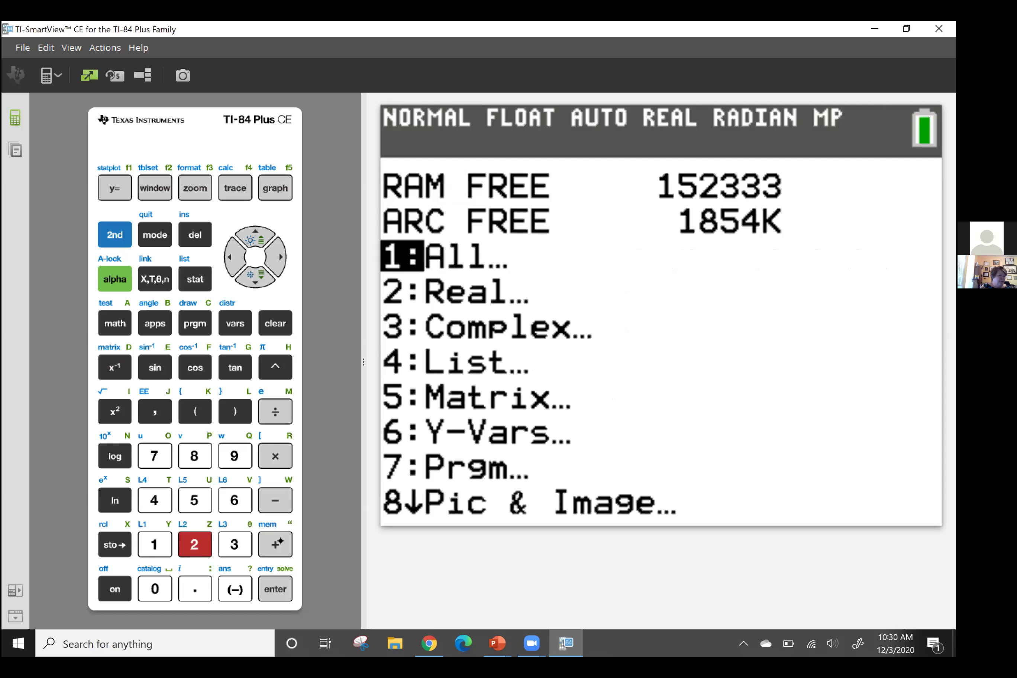
key("5")
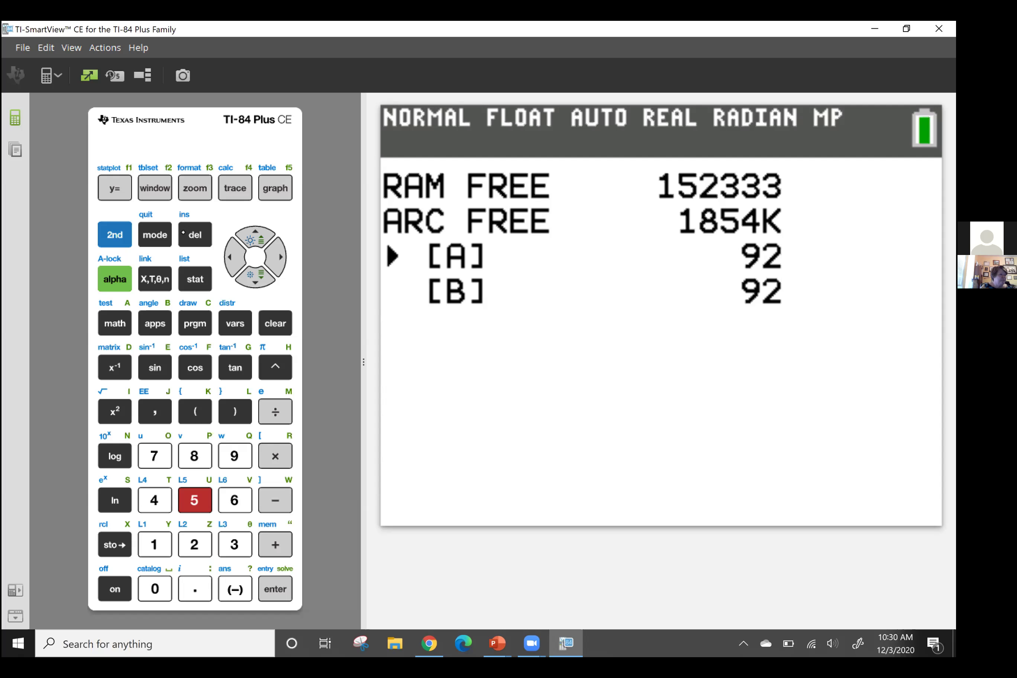
left_click(183, 232)
left_click(188, 224)
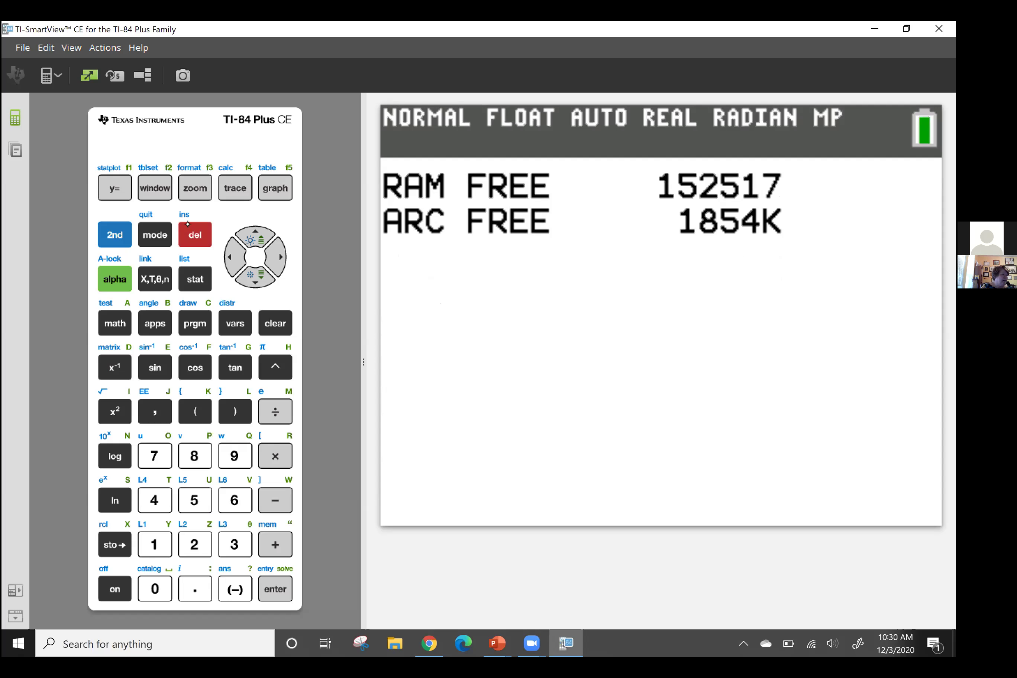
Step: Open matrix [A] for editing and set its dimensions to 3×3
left_click(107, 372)
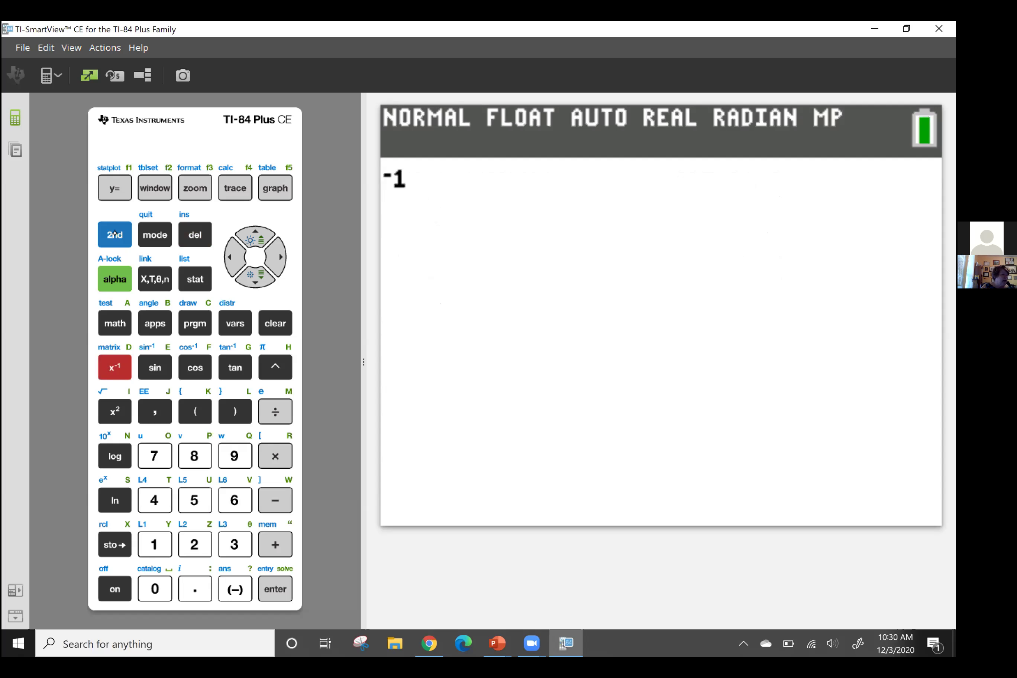
key("Escape")
key("shift")
key("ctrl+i")
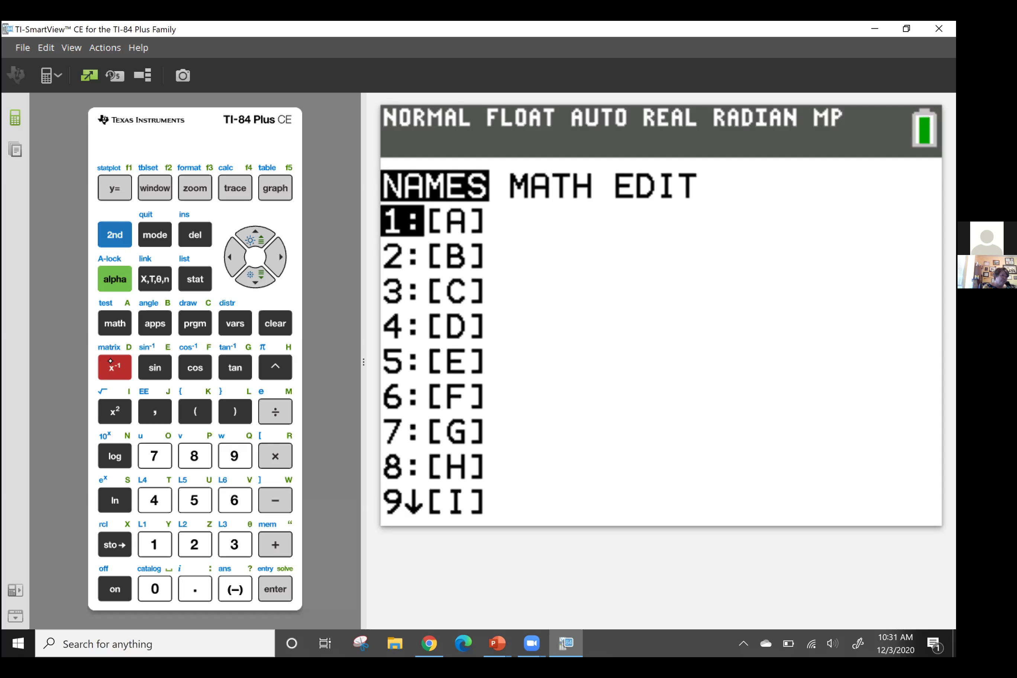
key("Right")
key("Right")
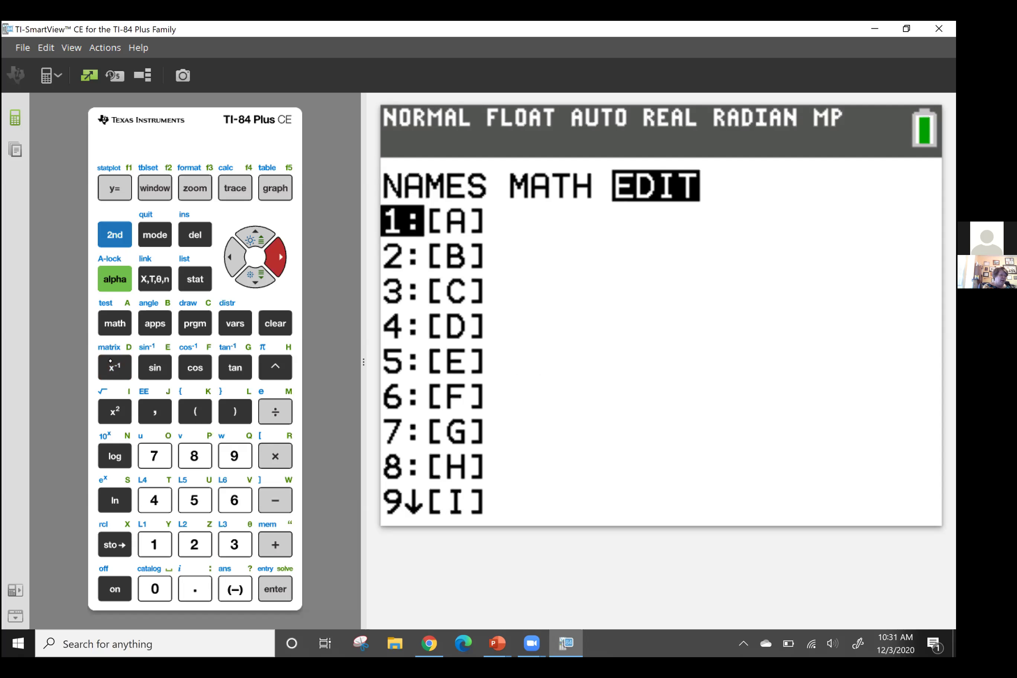
key("Return")
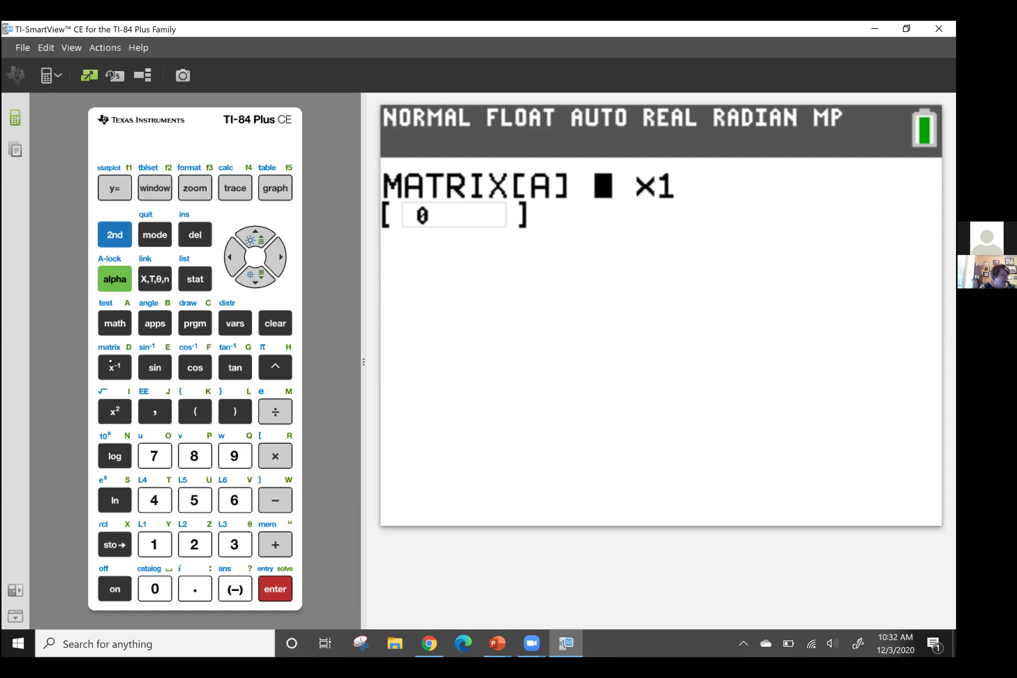
type("3")
key("Return")
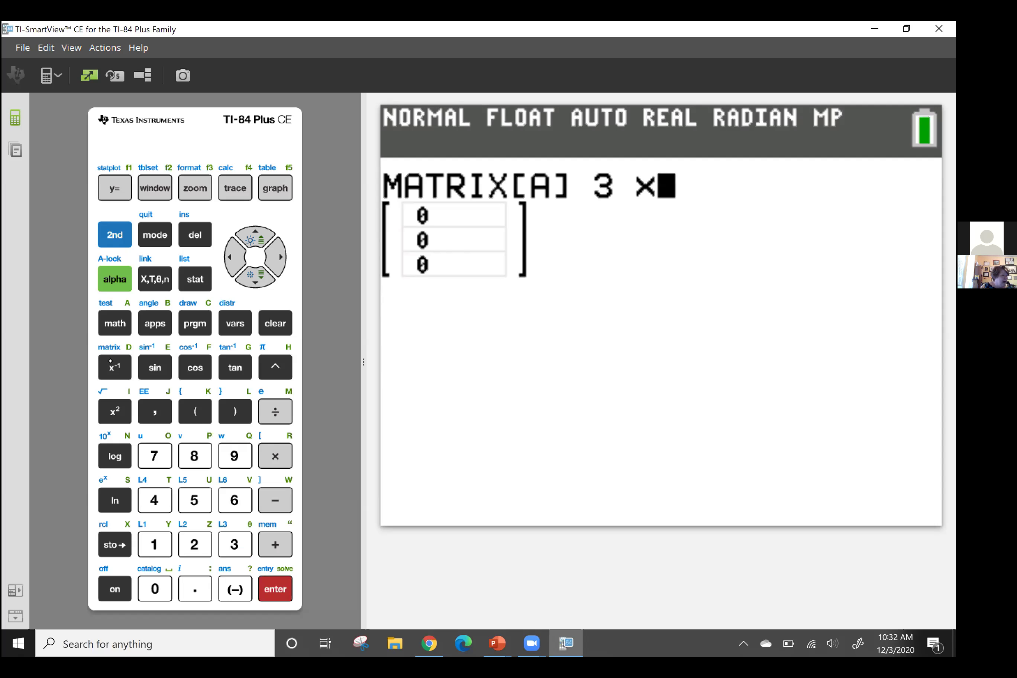
key("3")
key("Return")
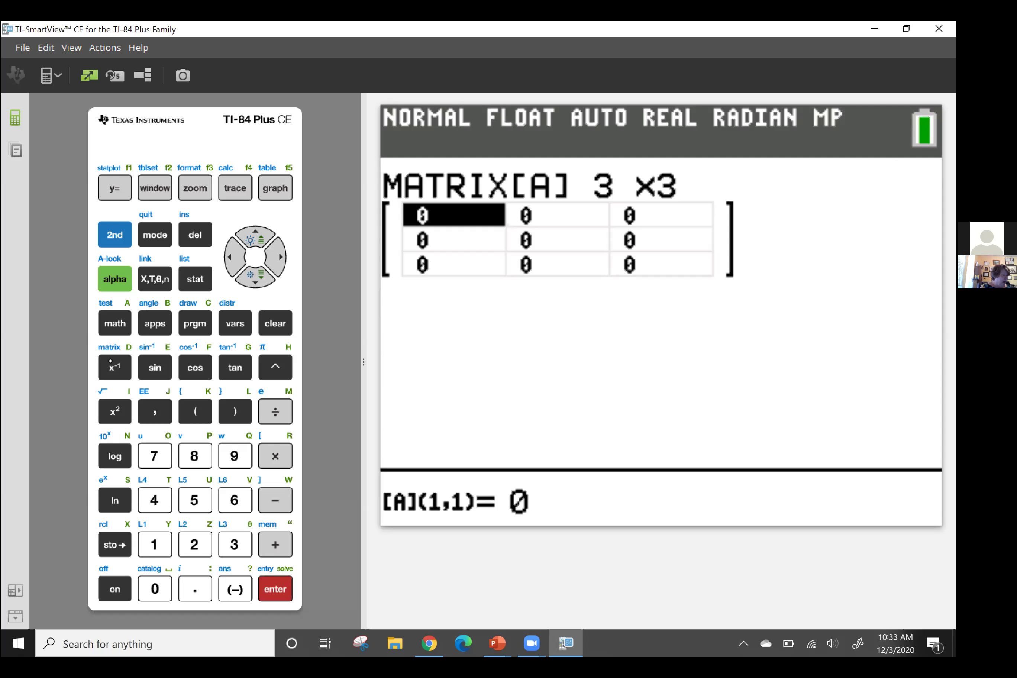
Step: Fill the first row of matrix [A] with 111, 96 and 48
type("111")
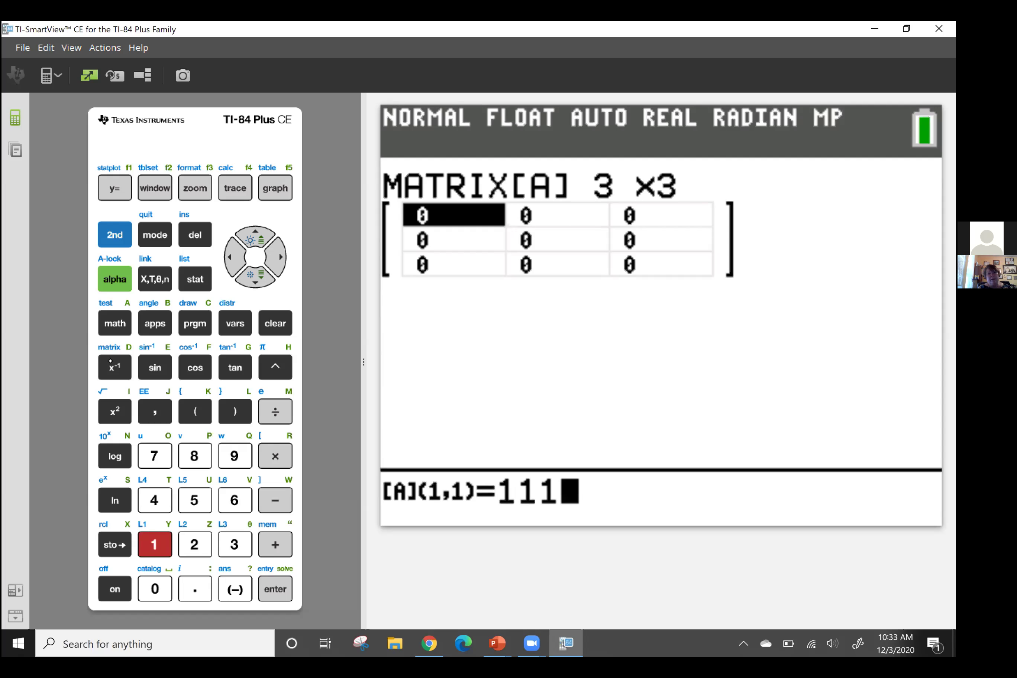
key("Return")
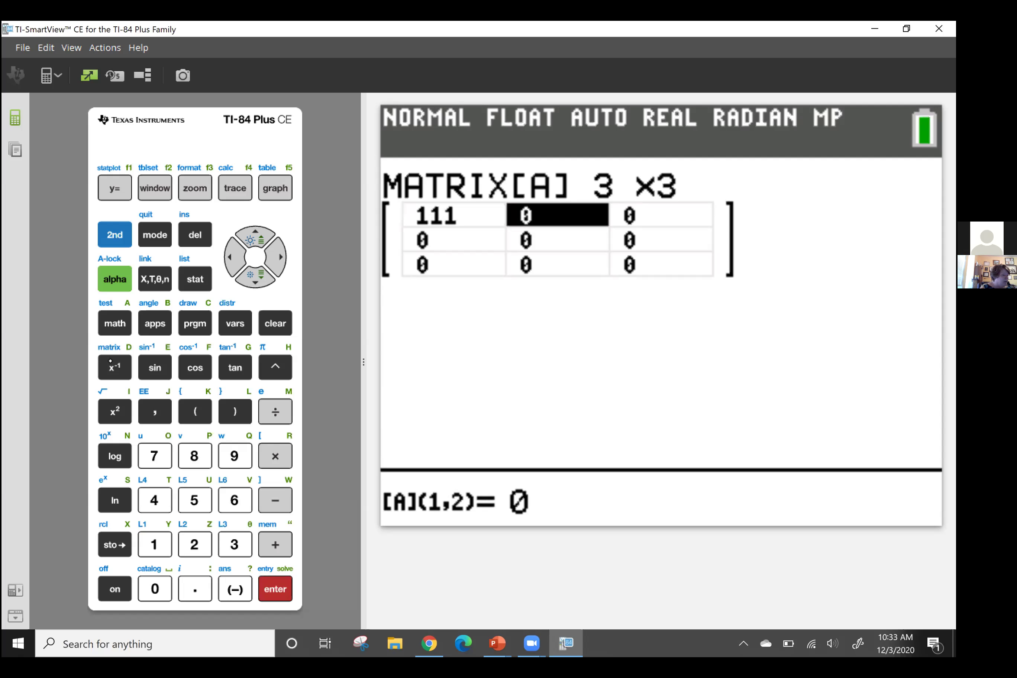
type("96")
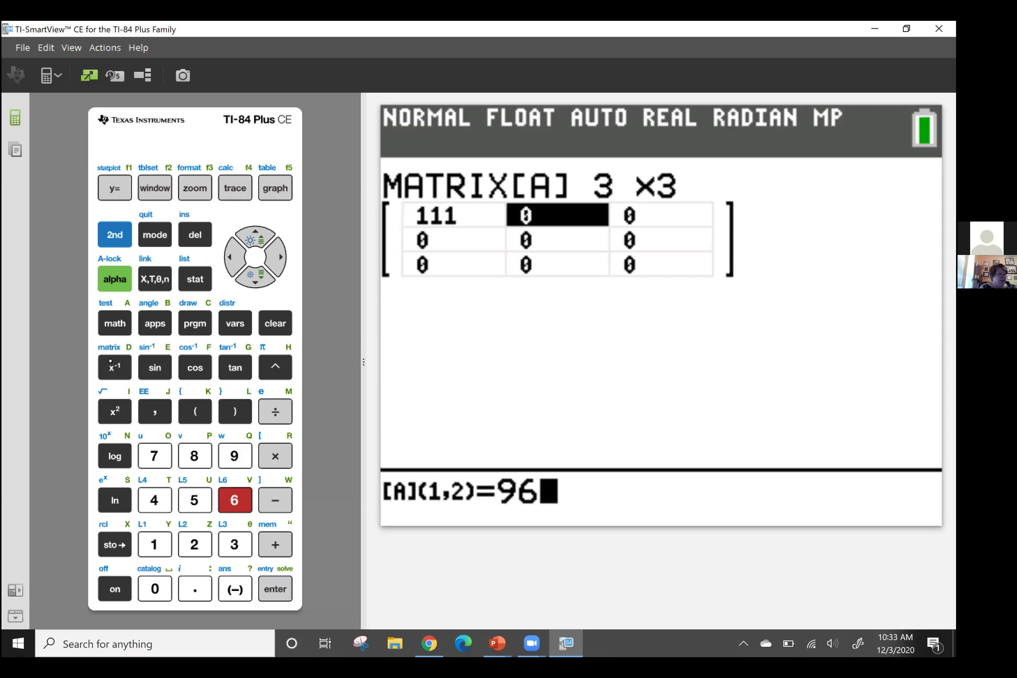
key("Return")
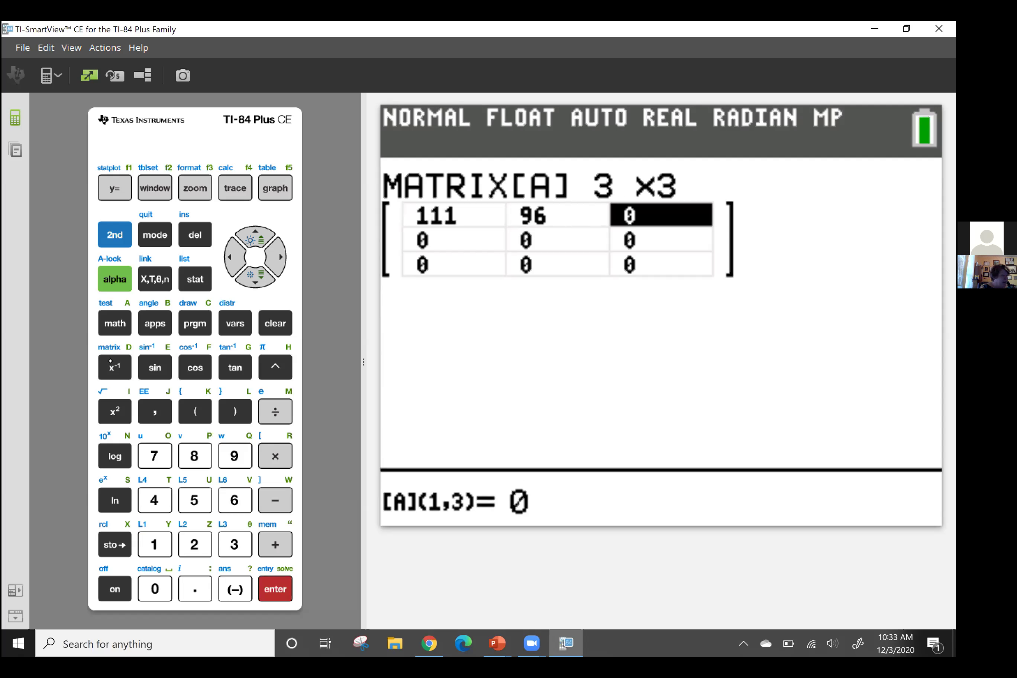
type("48")
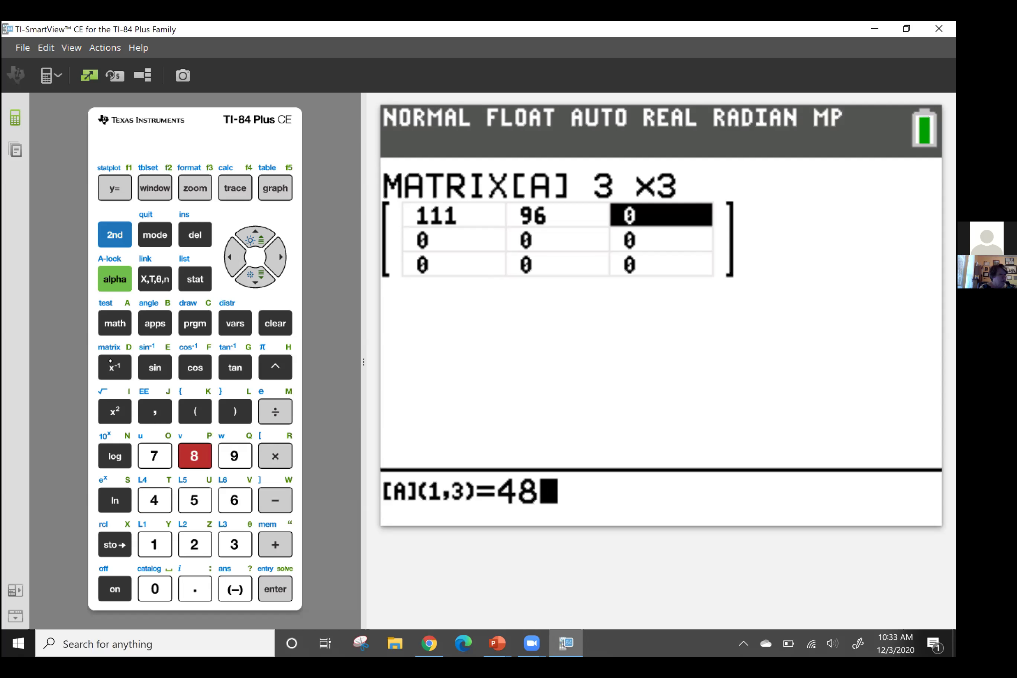
key("Return")
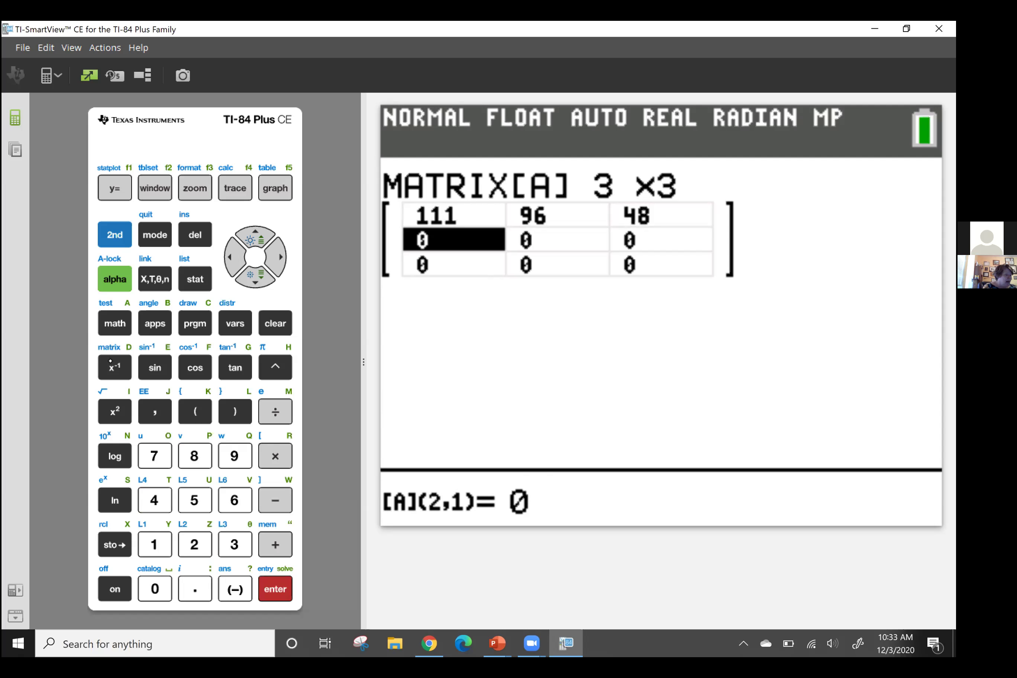
Step: Fill the second row of matrix [A] with 96, 133 and 61
type("96")
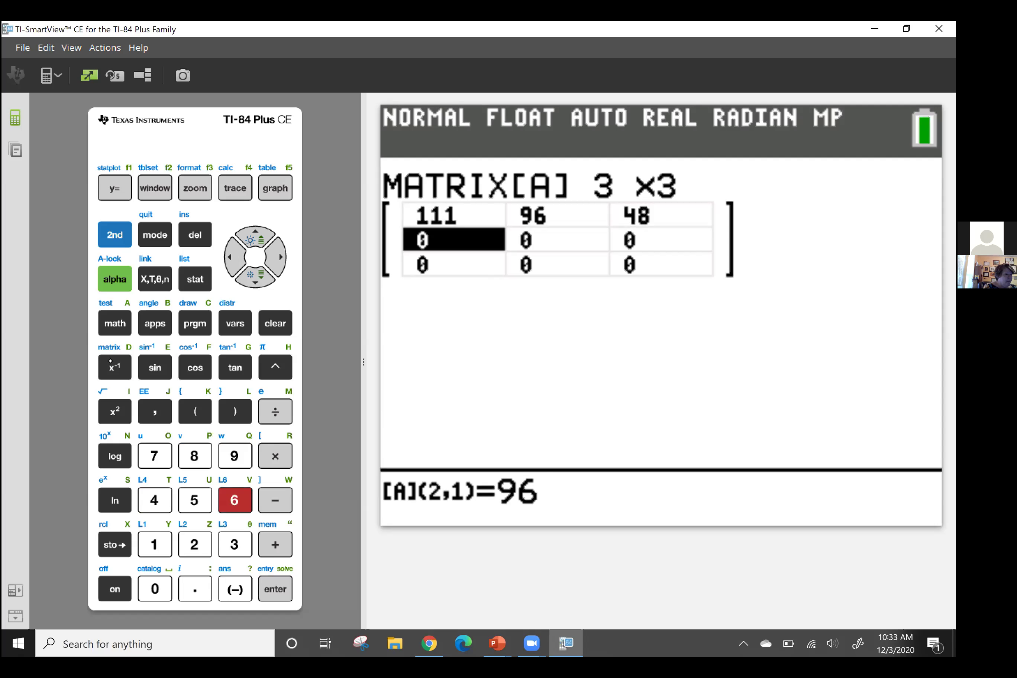
key("Return")
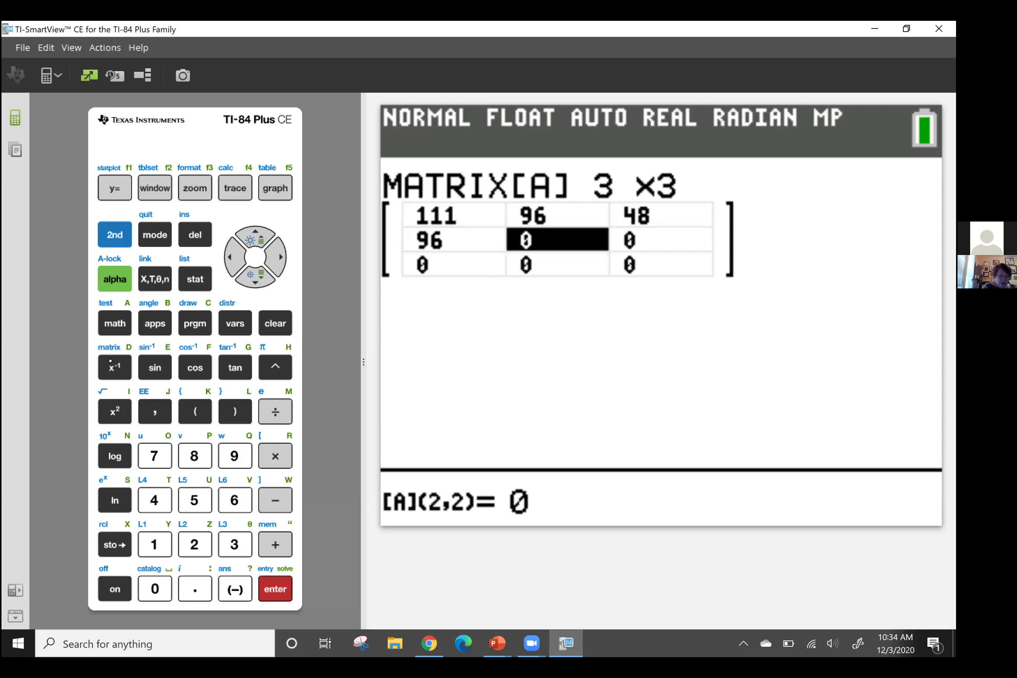
type("133")
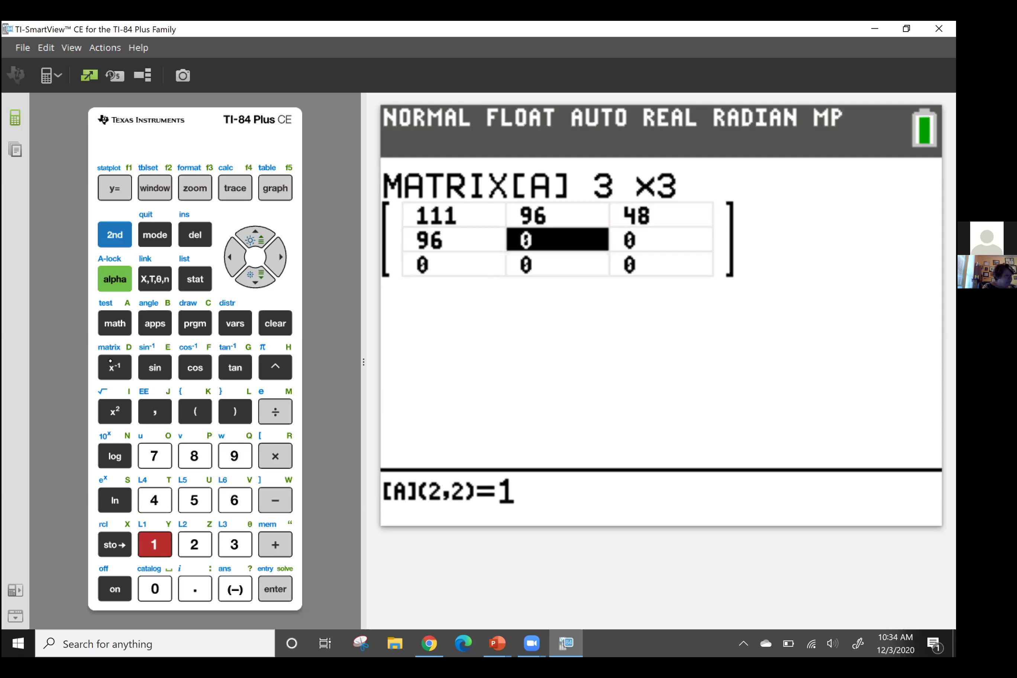
key("Return")
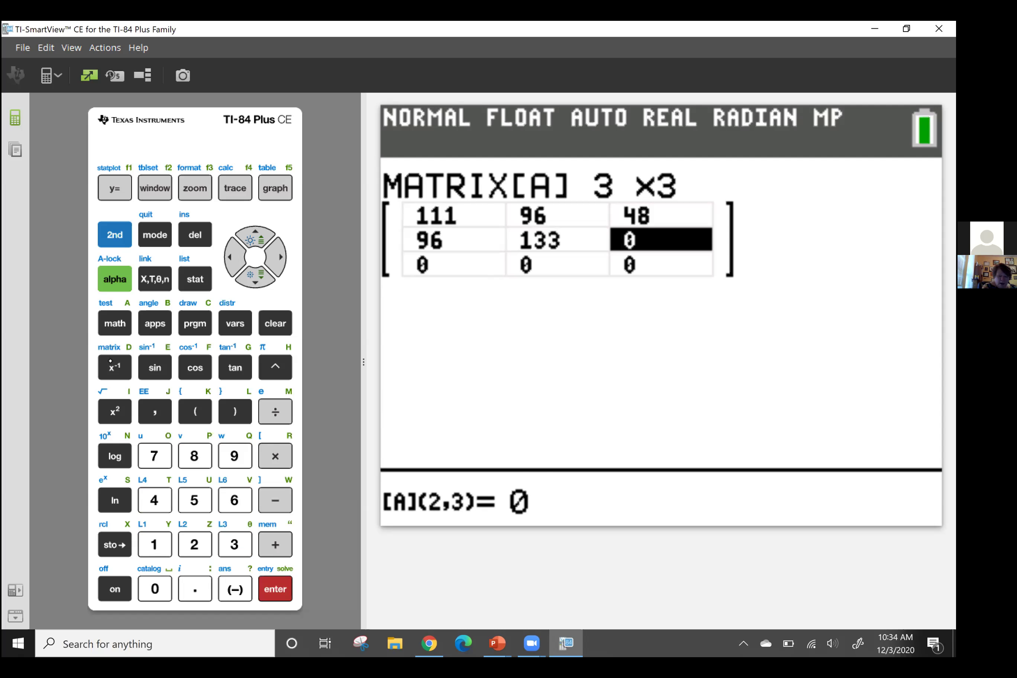
type("61")
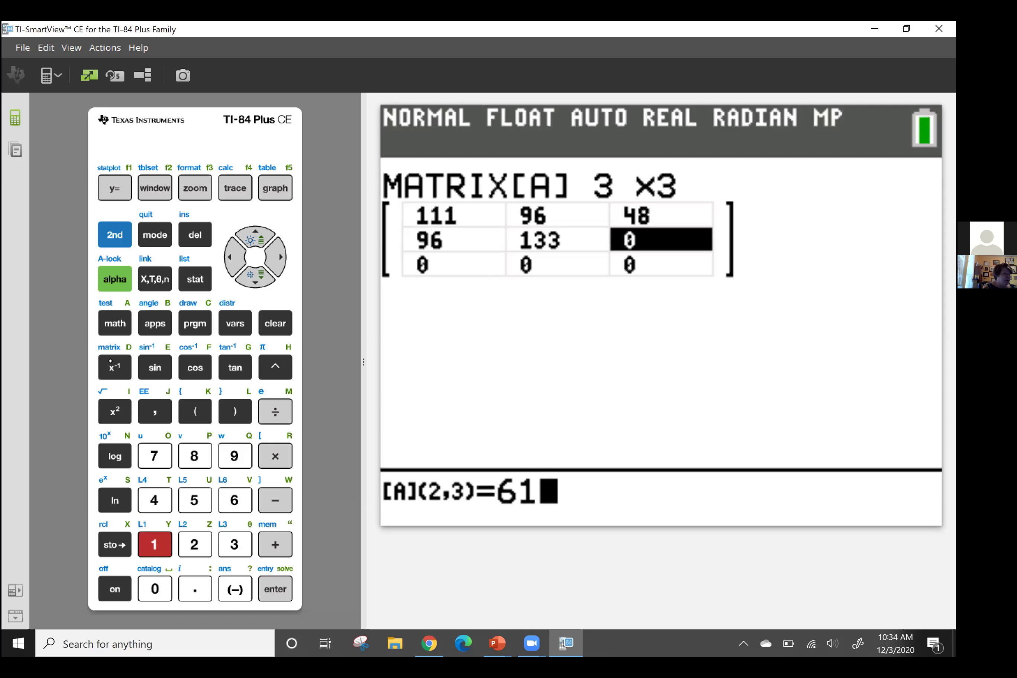
key("Return")
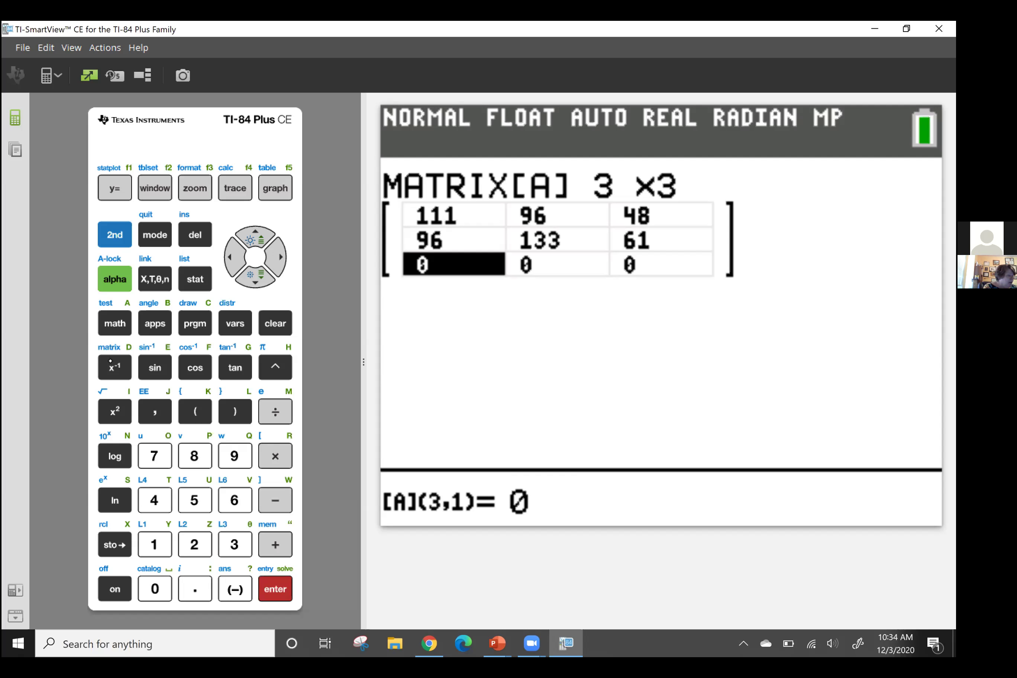
Step: Fill the third row of matrix [A] with 91, 150 and 53
type("91")
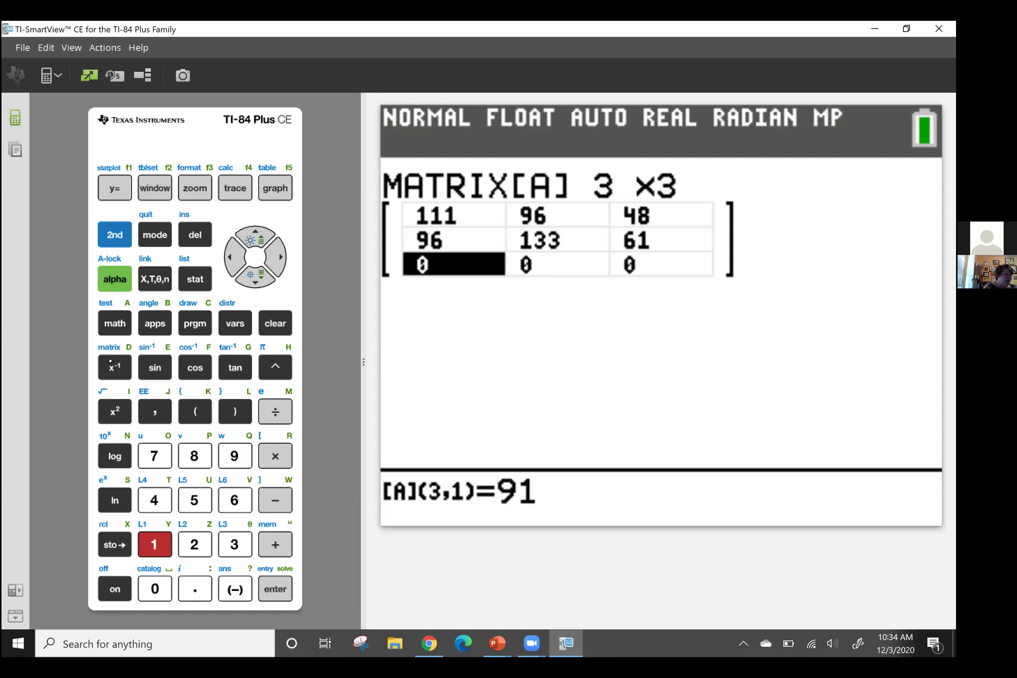
key("Return")
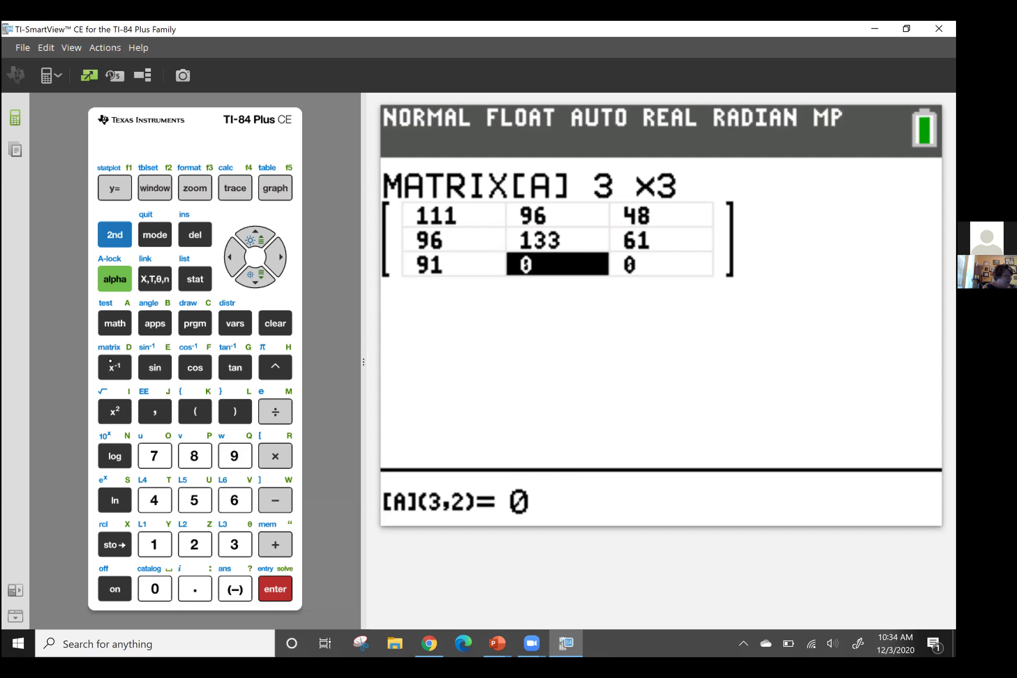
type("150")
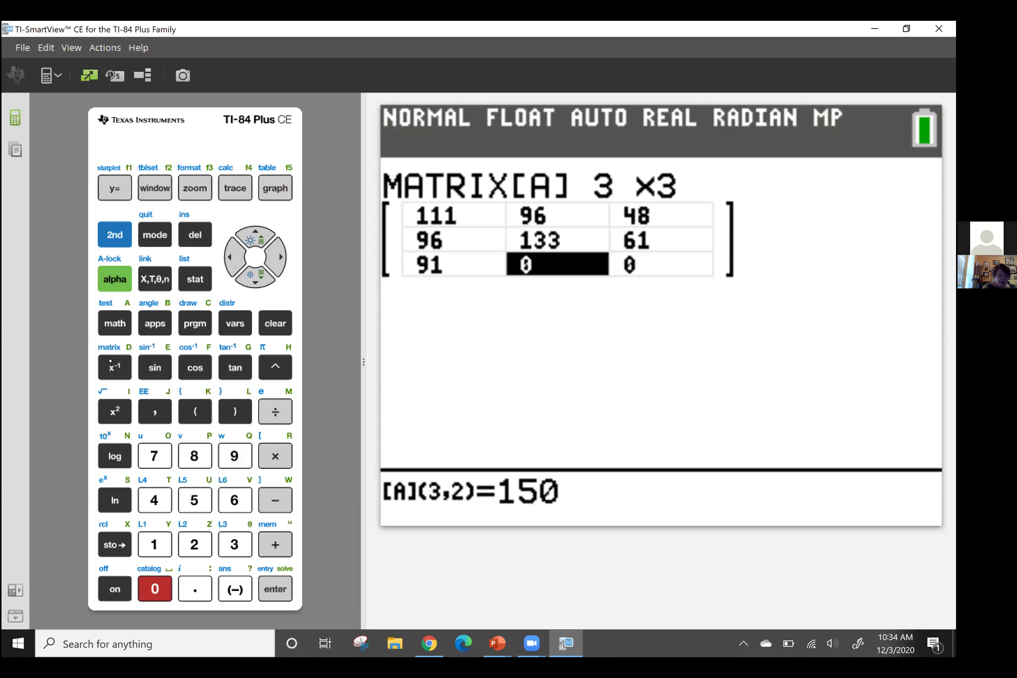
key("Return")
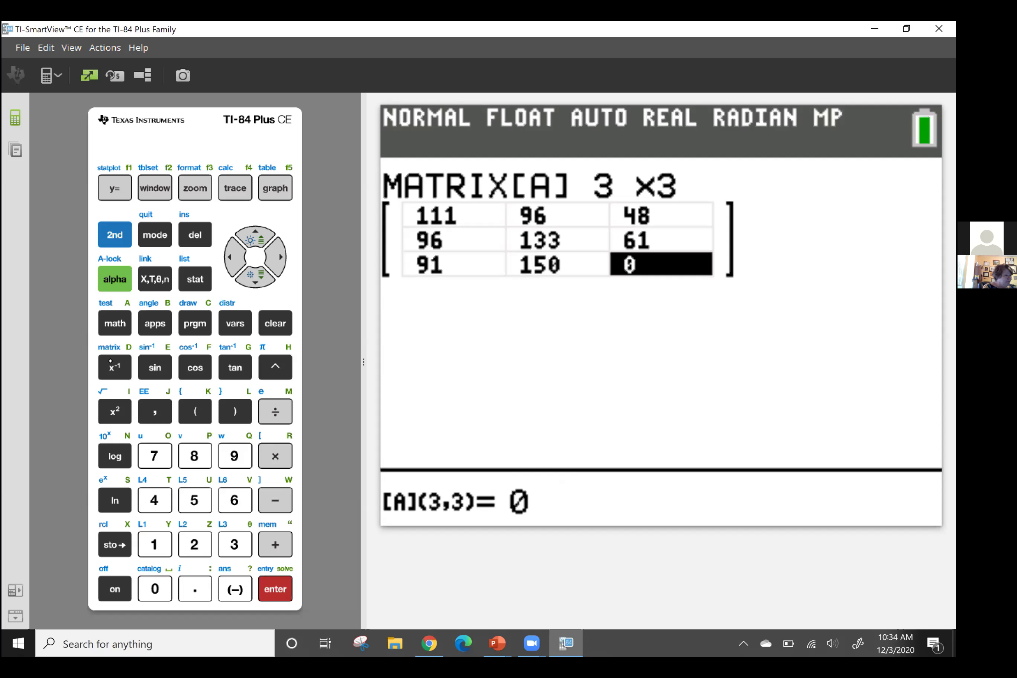
type("53")
key("Return")
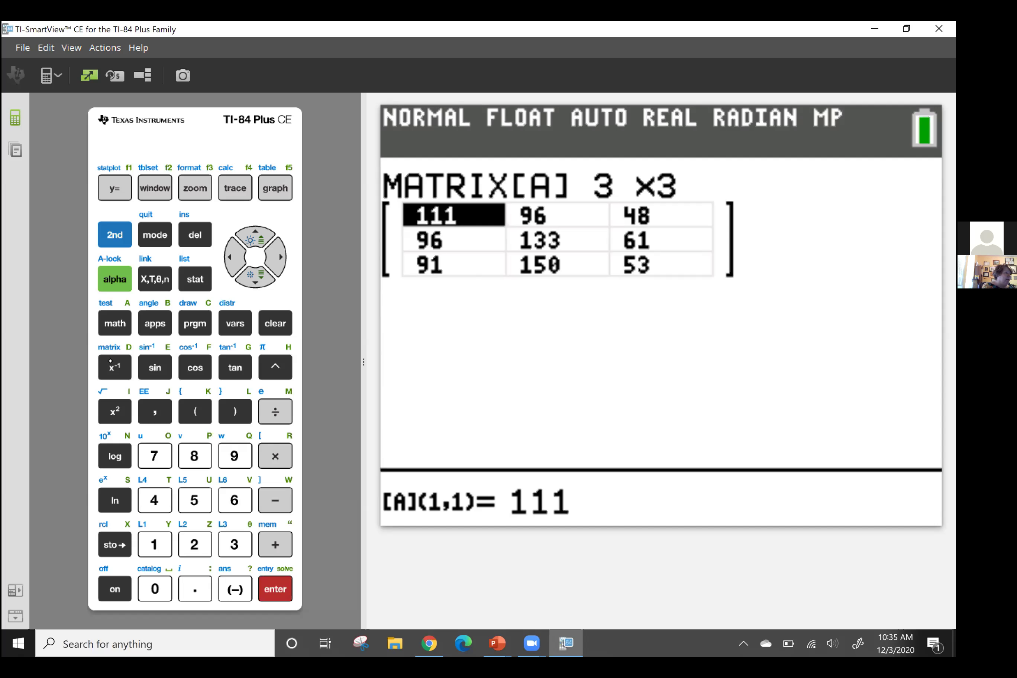
Step: Leave the matrix [A] editor, open matrix [B] for editing and set its dimensions to 3×3
left_click(118, 236)
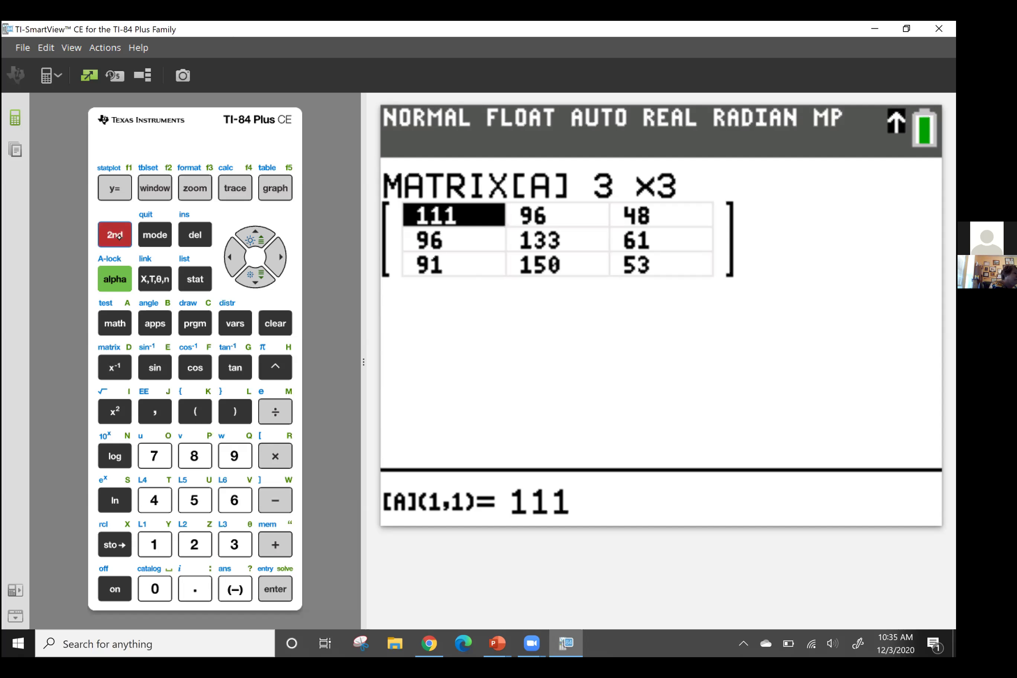
left_click(158, 238)
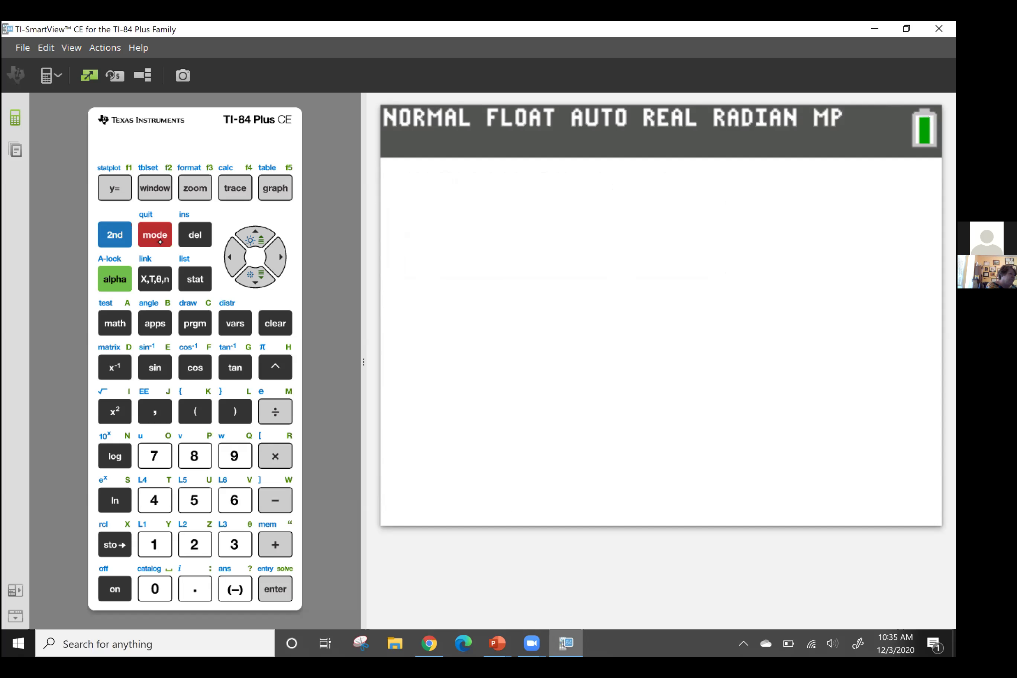
left_click(107, 238)
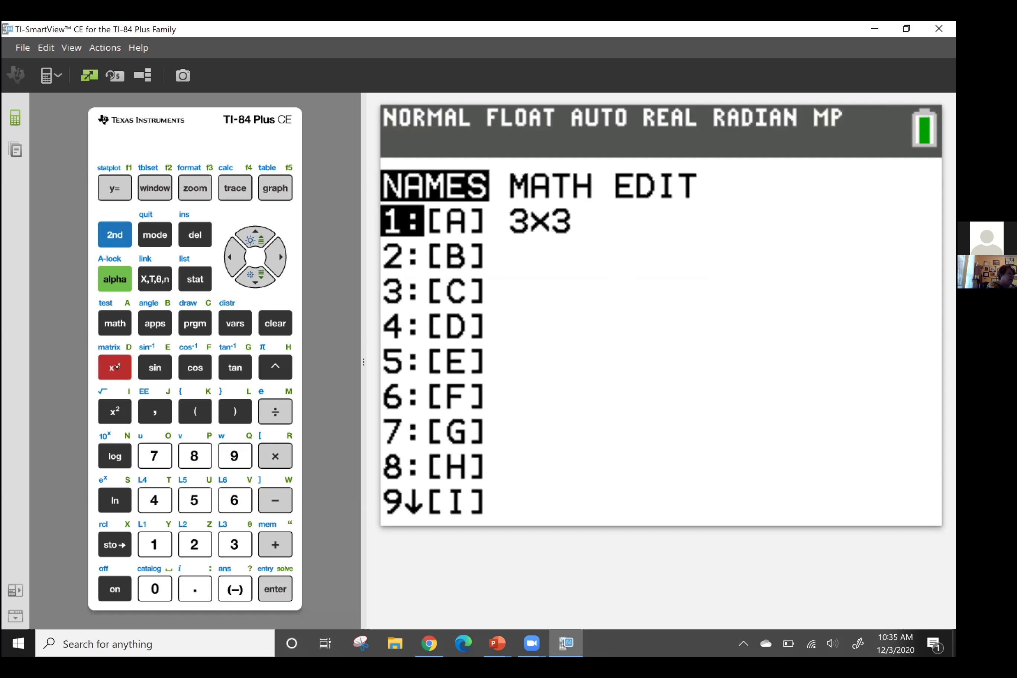
left_click(280, 258)
left_click(279, 259)
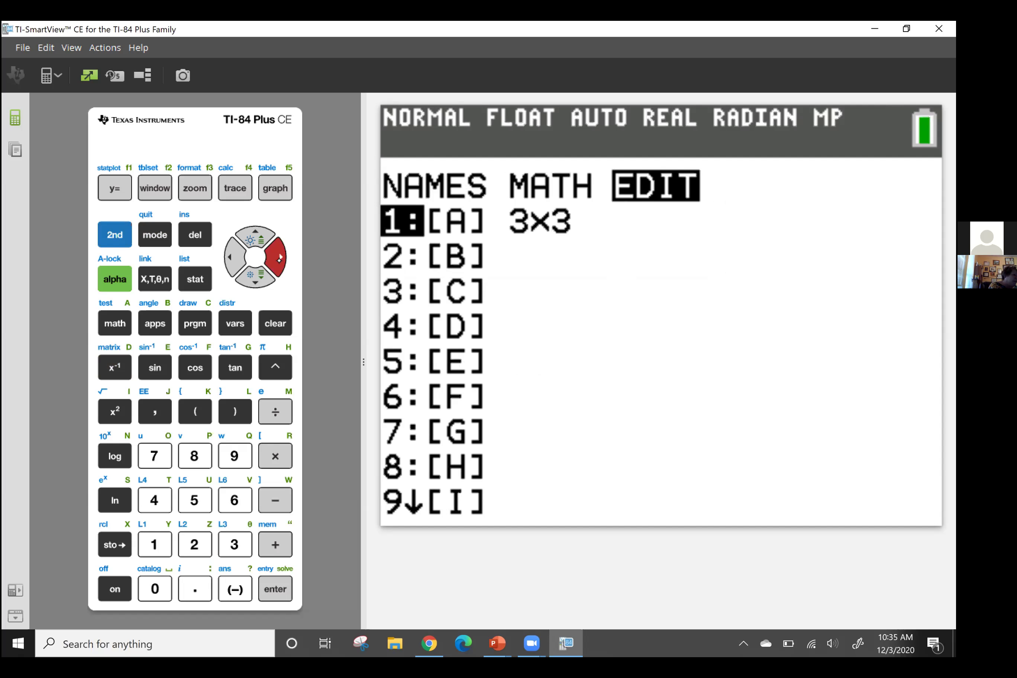
left_click(194, 545)
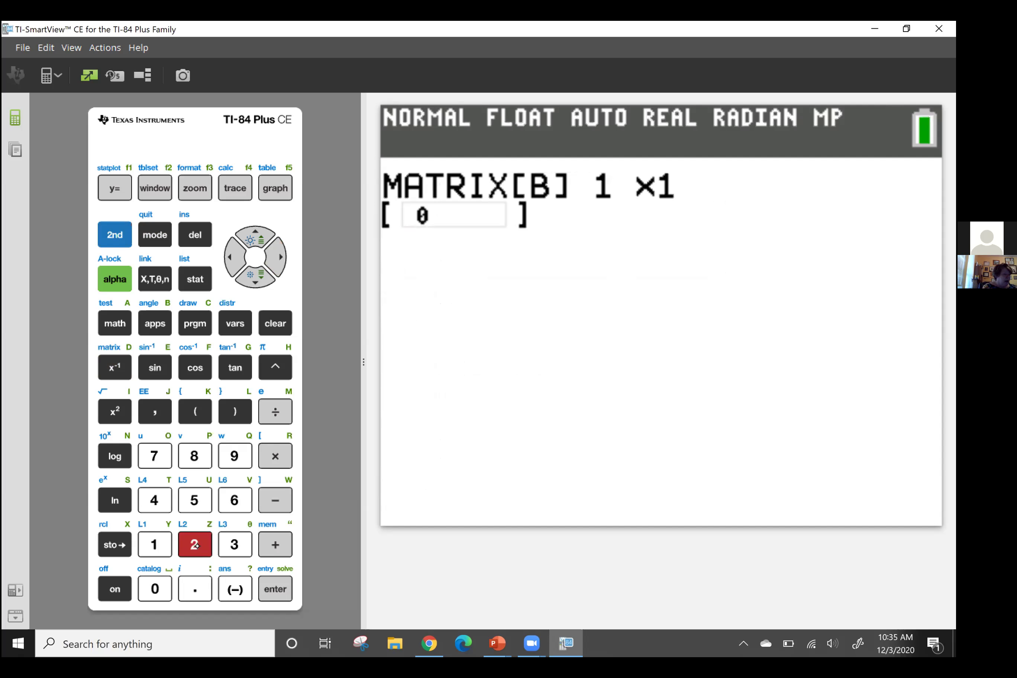
type("3")
key("Return")
type("3")
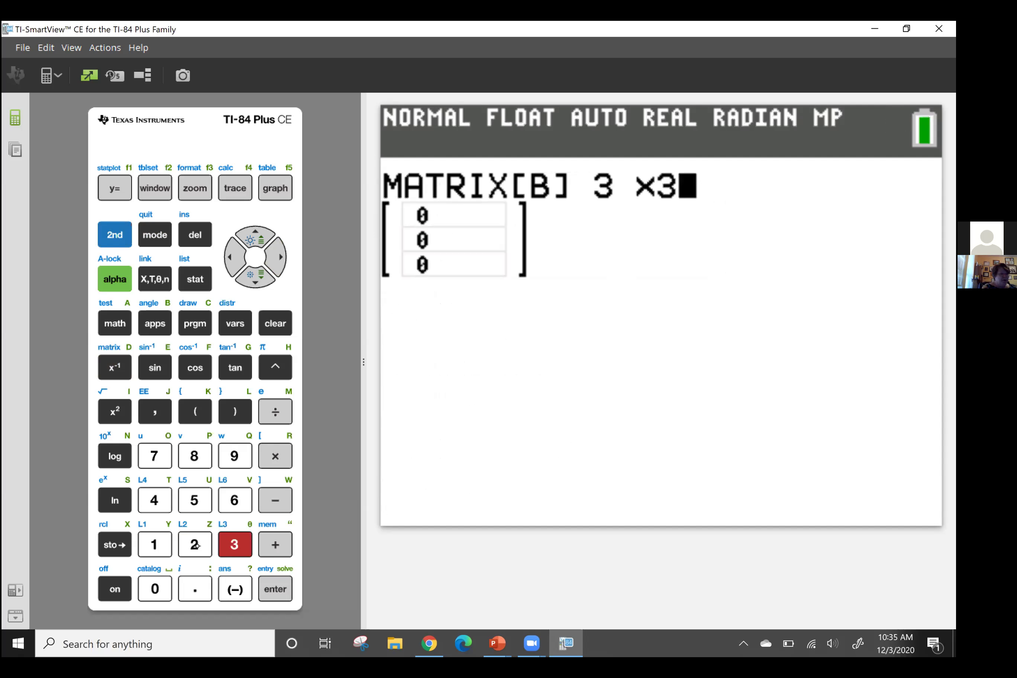
key("Return")
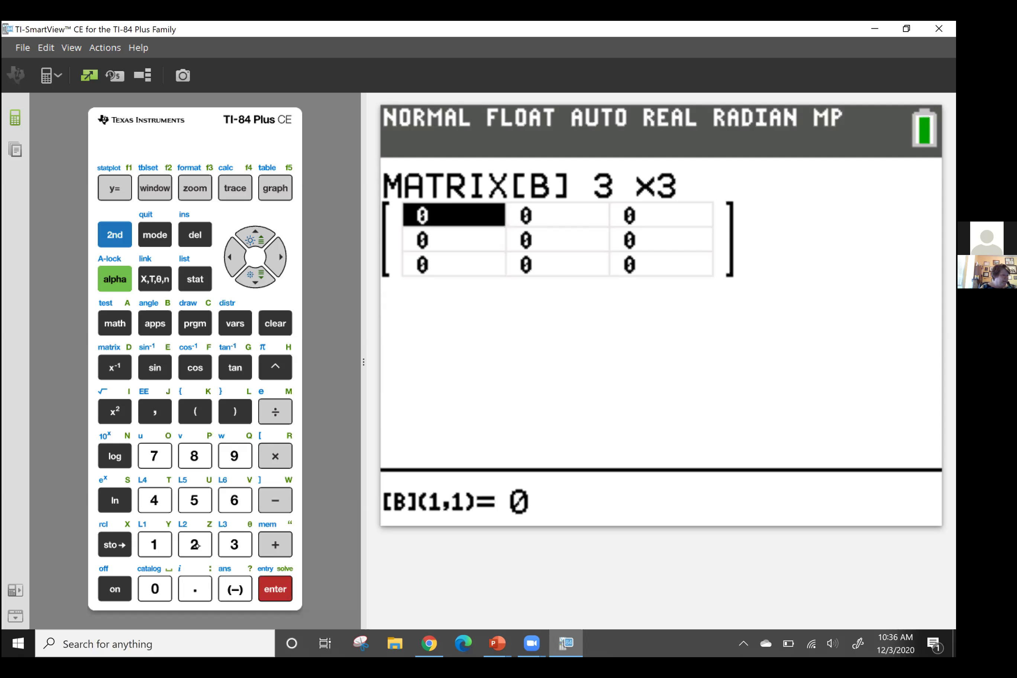
Step: Fill the first row of matrix [B] with 90.57, 115.19 and 49.24
type("9")
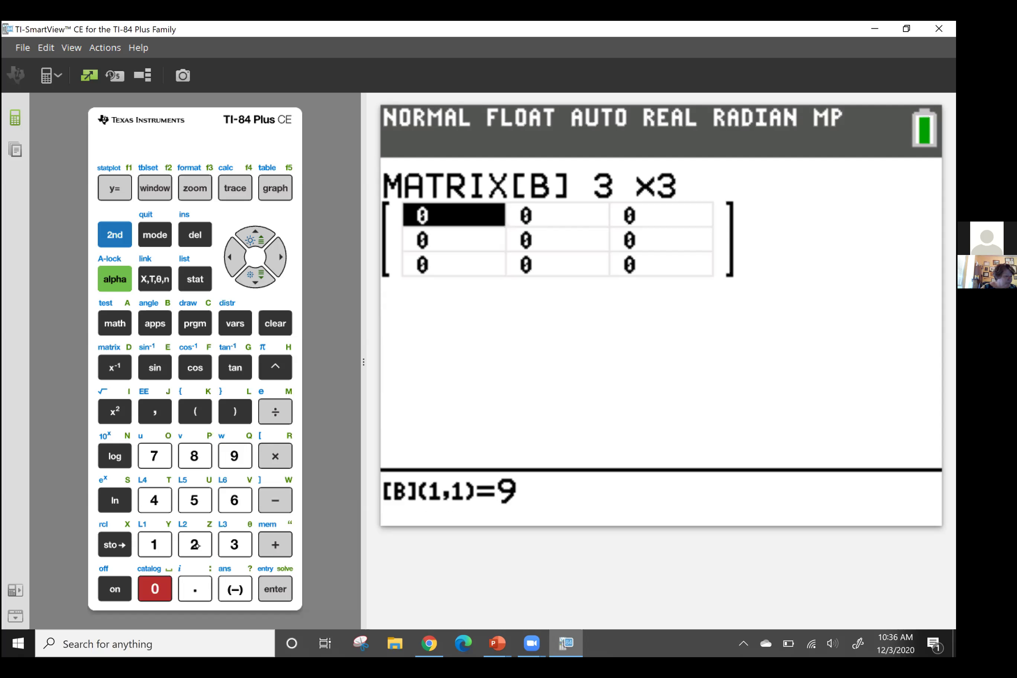
type("0.57")
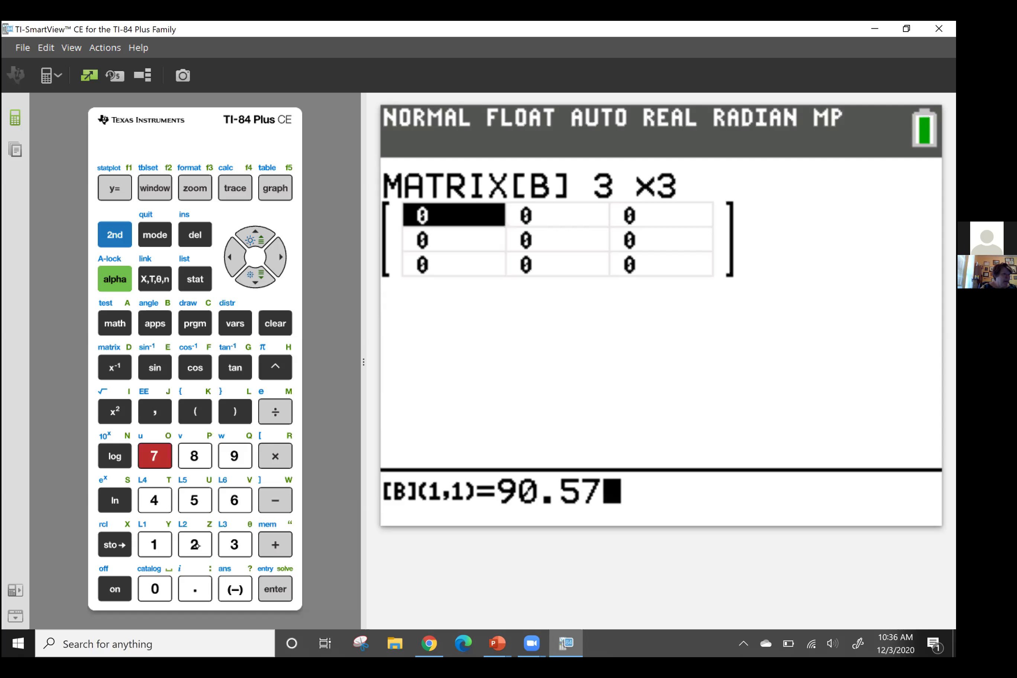
key("Return")
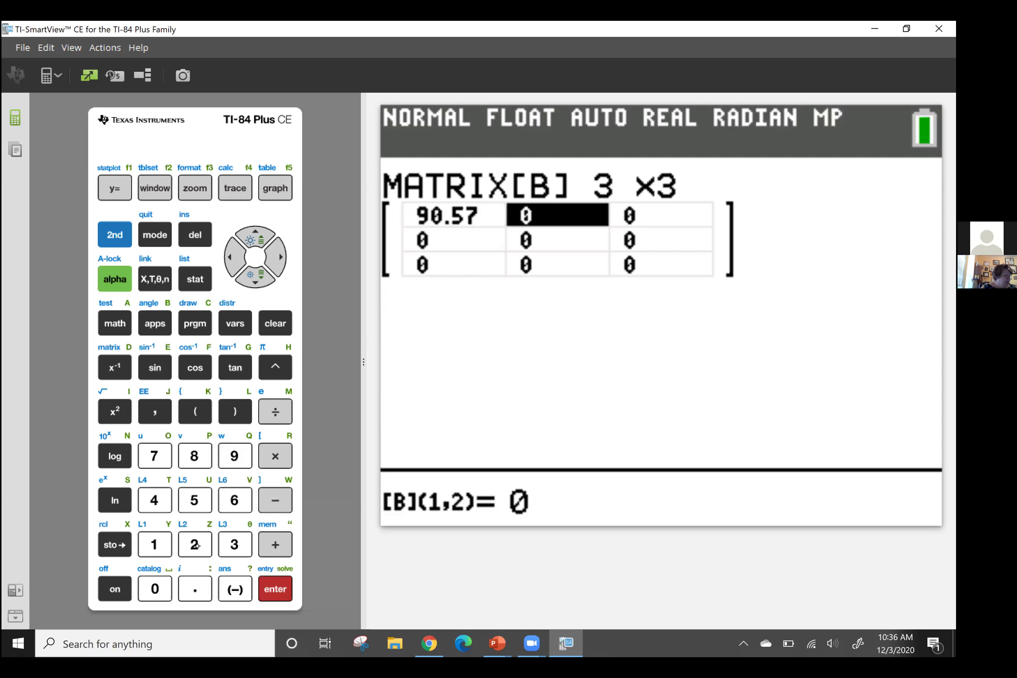
type("115.19")
key("Return")
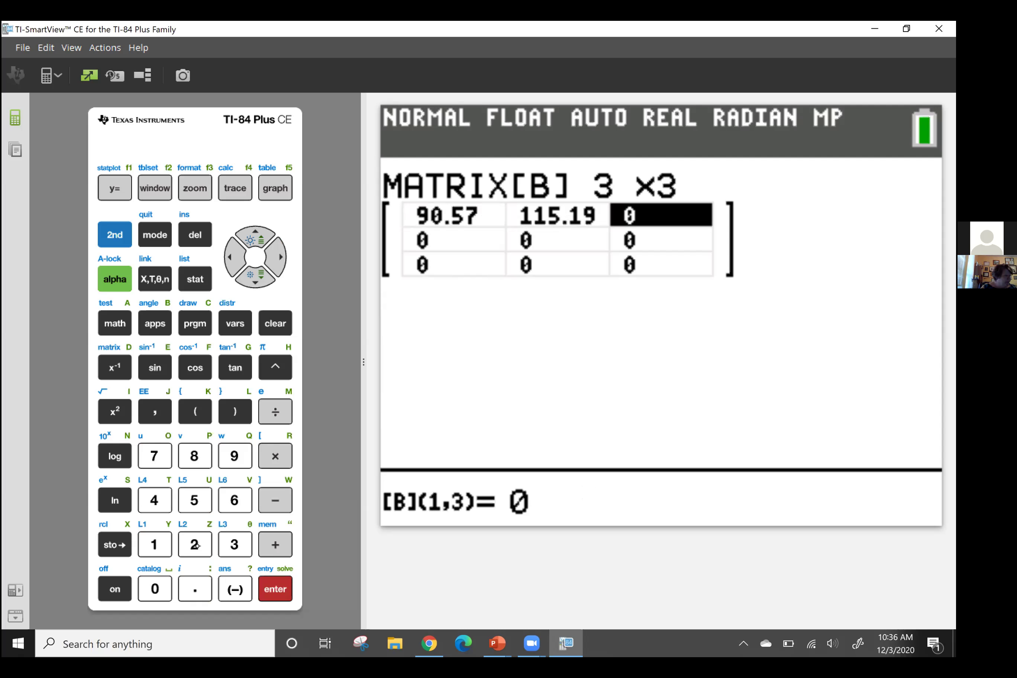
type("4")
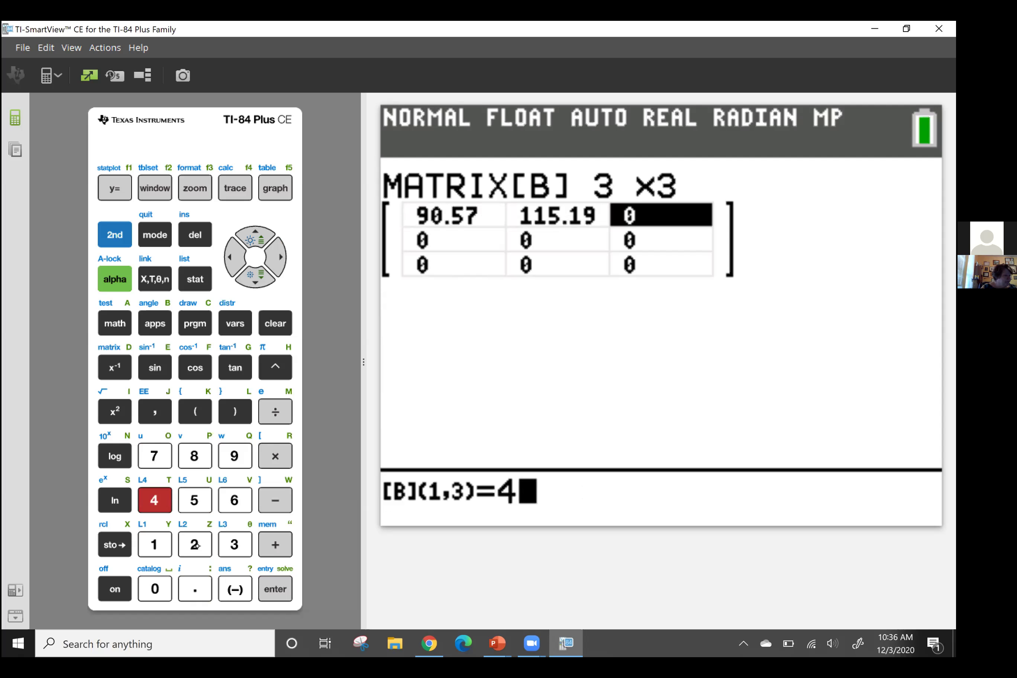
type("9.")
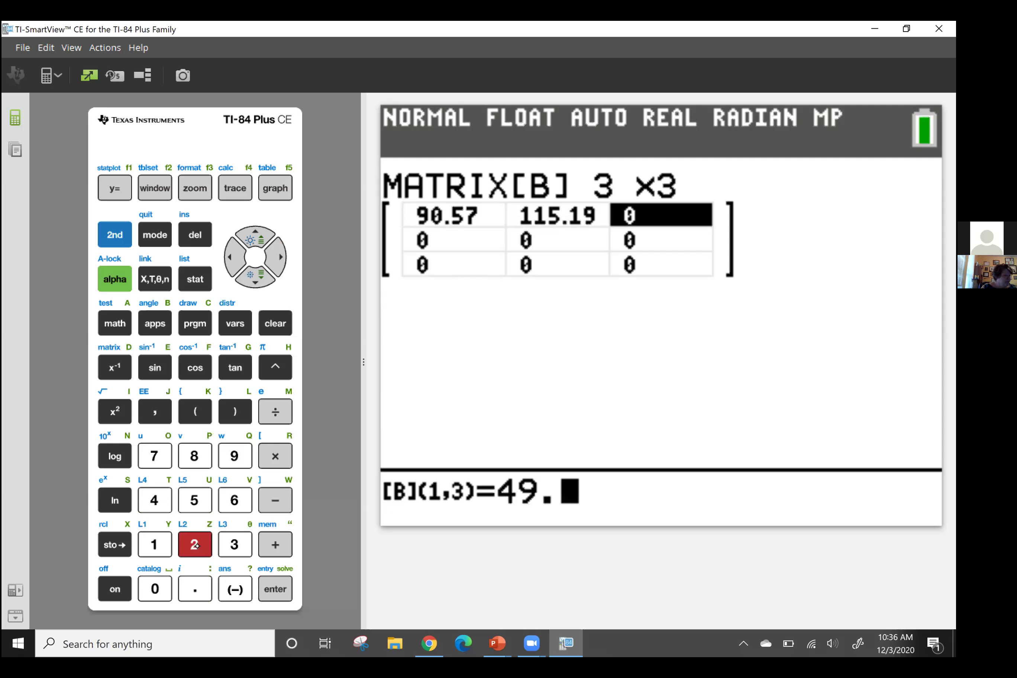
type("24")
key("Return")
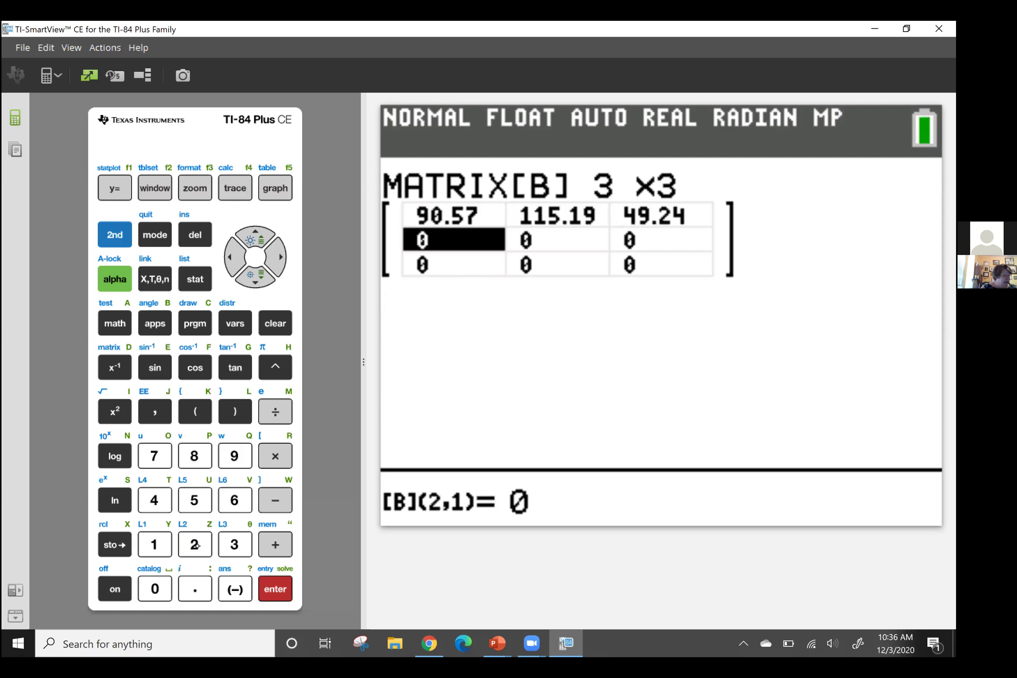
Step: Fill the second row of matrix [B] with 103, 131 and 56
type("103")
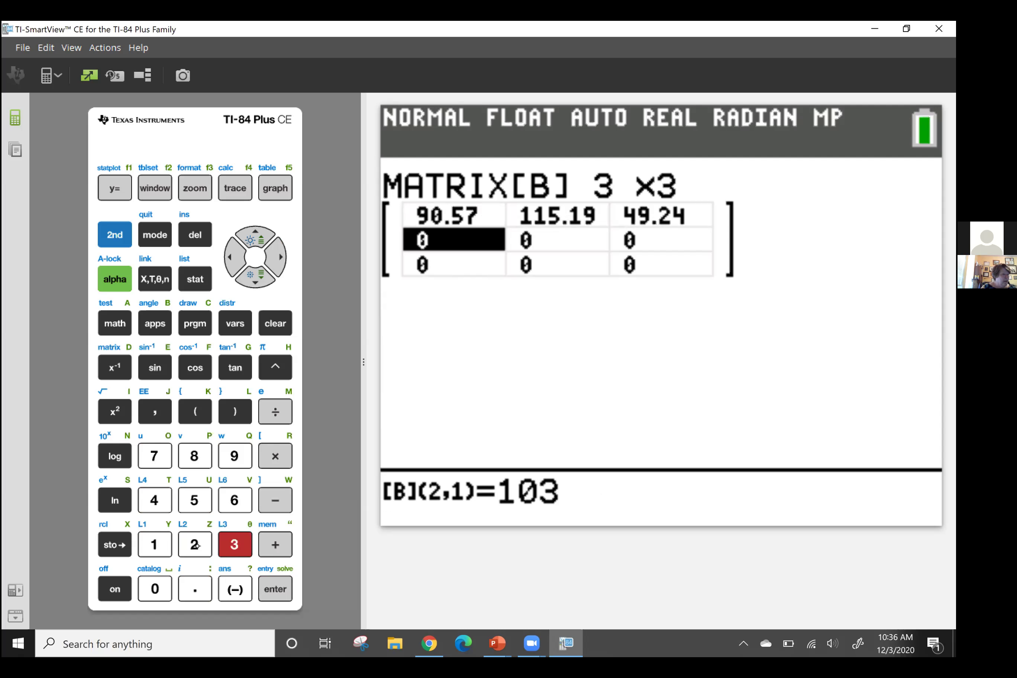
key("Return")
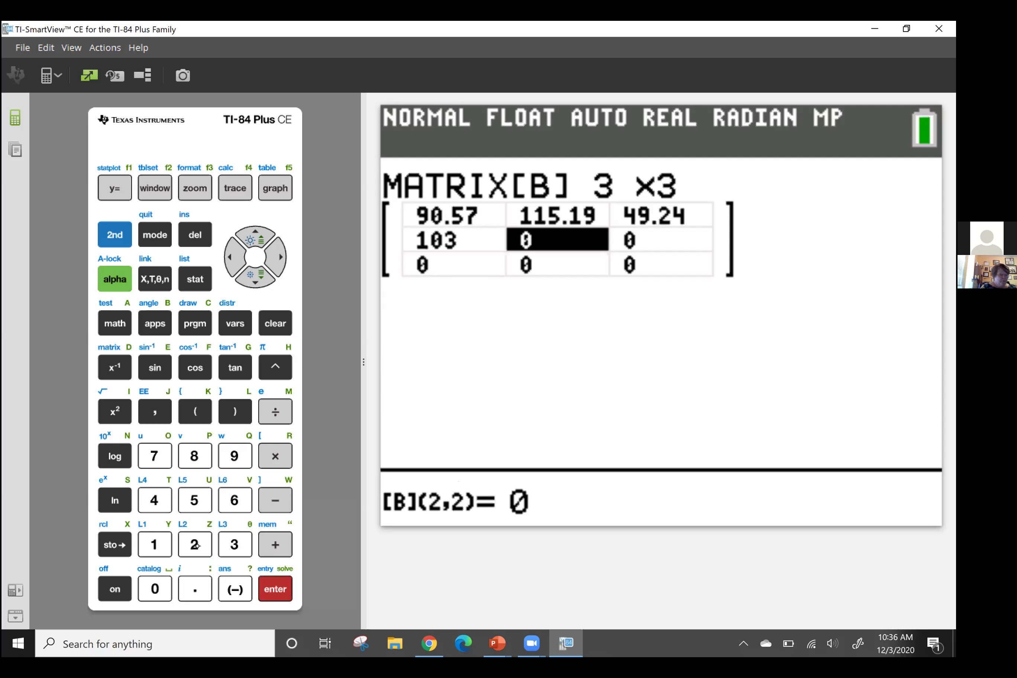
type("131")
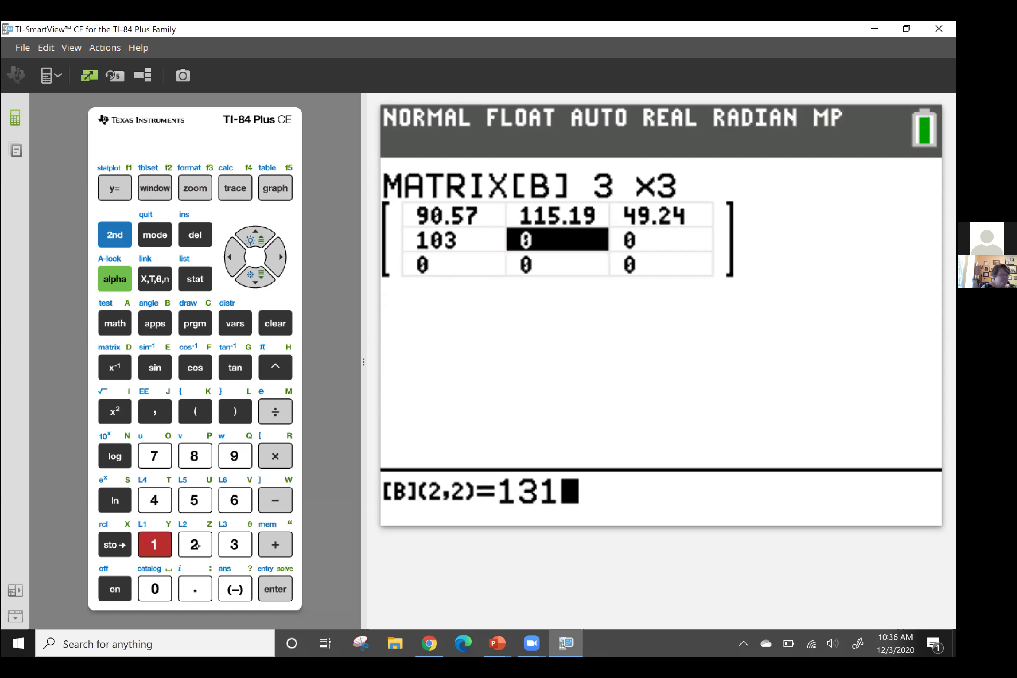
key("Return")
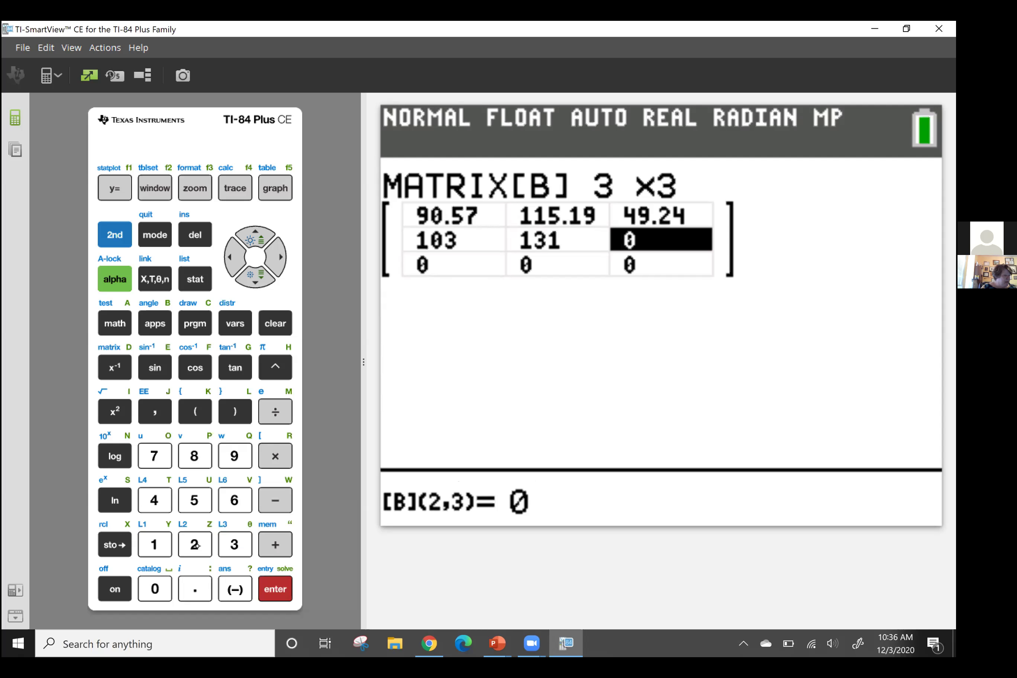
type("56")
key("Return")
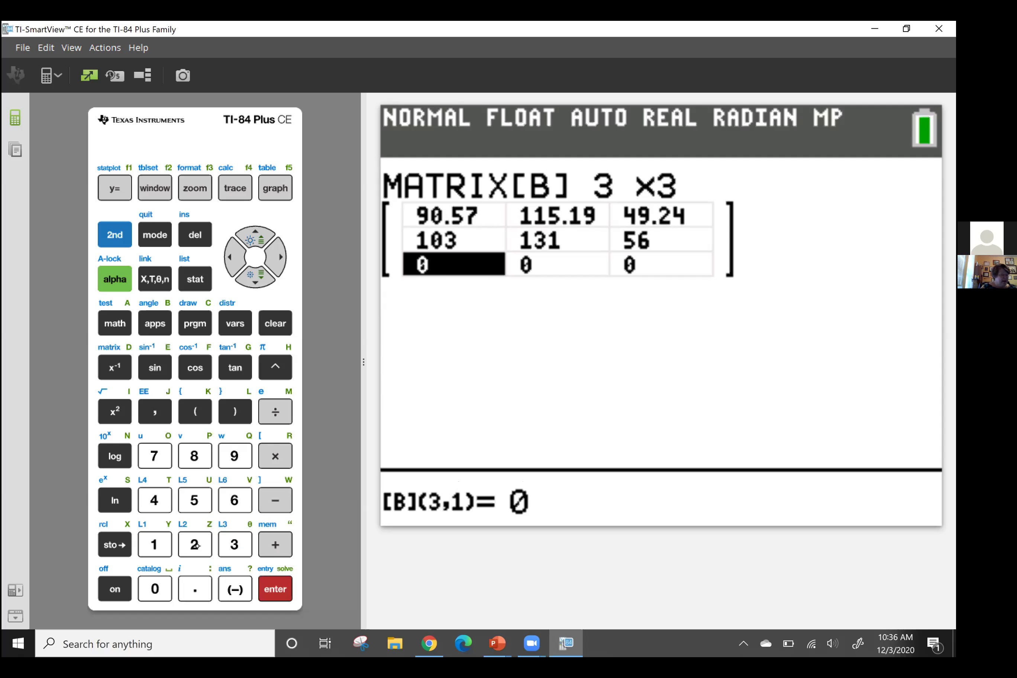
Step: Fill the third row of matrix [B] with 104.42, 132.81 and 56.77
type("104")
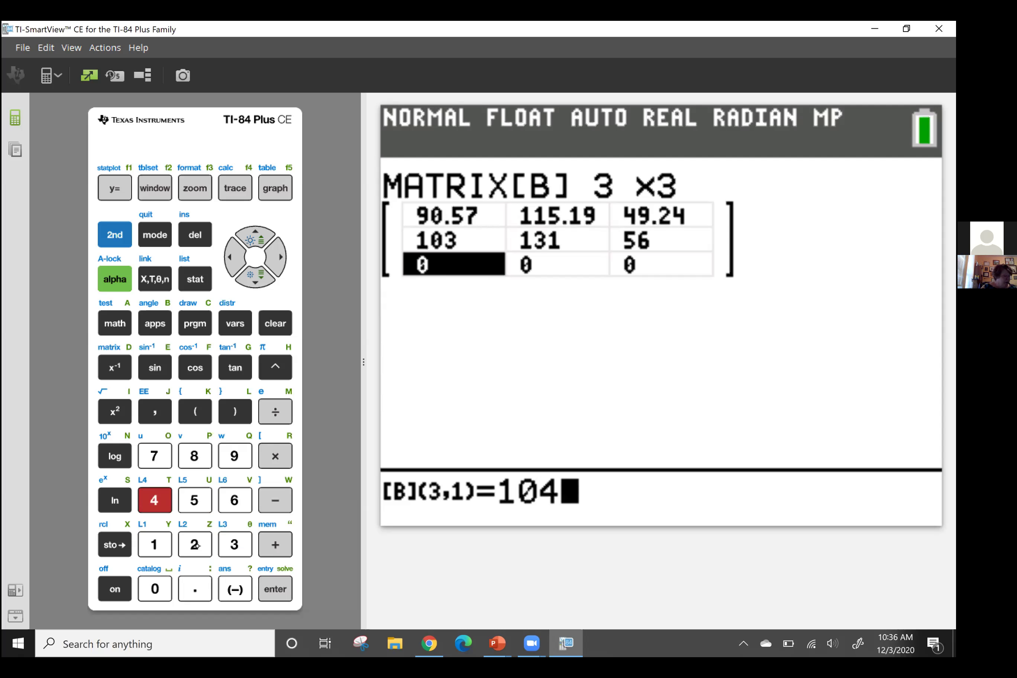
type(".42")
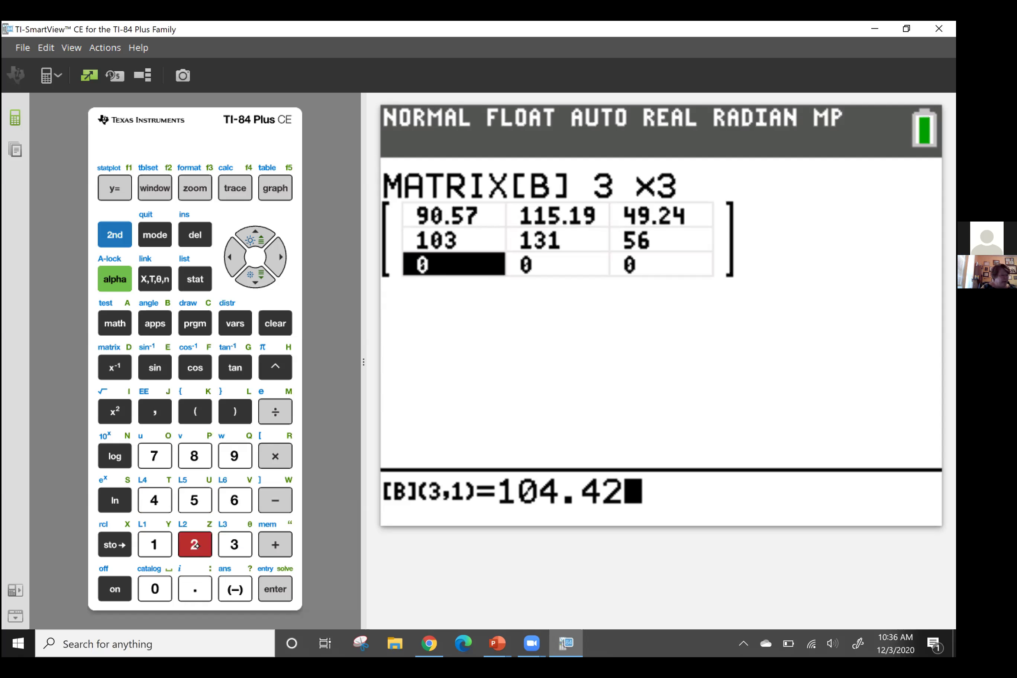
key("Return")
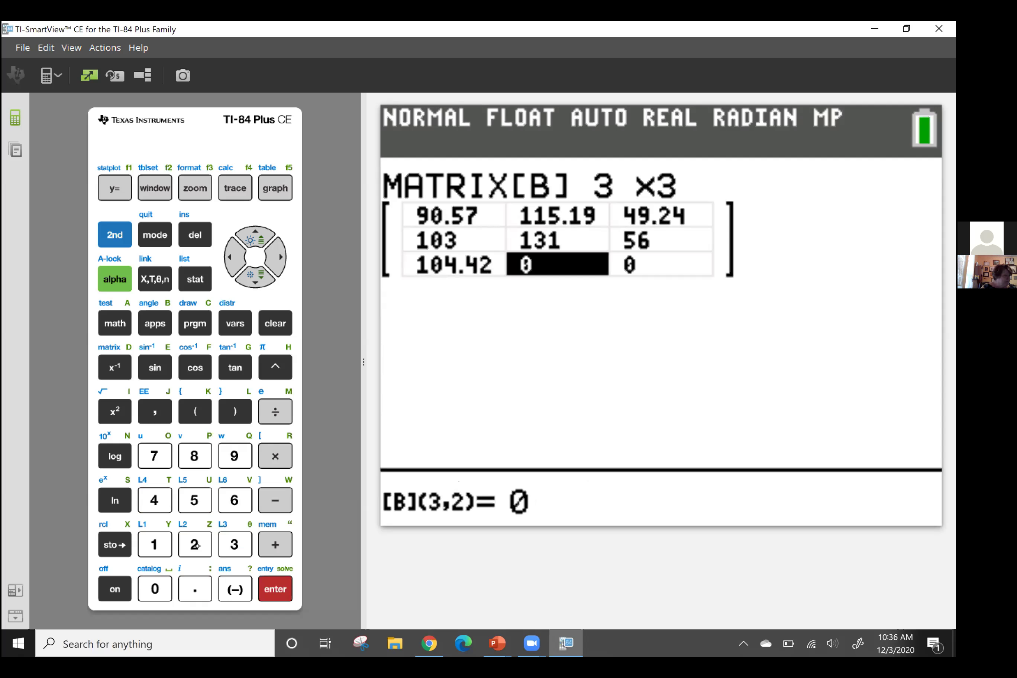
type("132.")
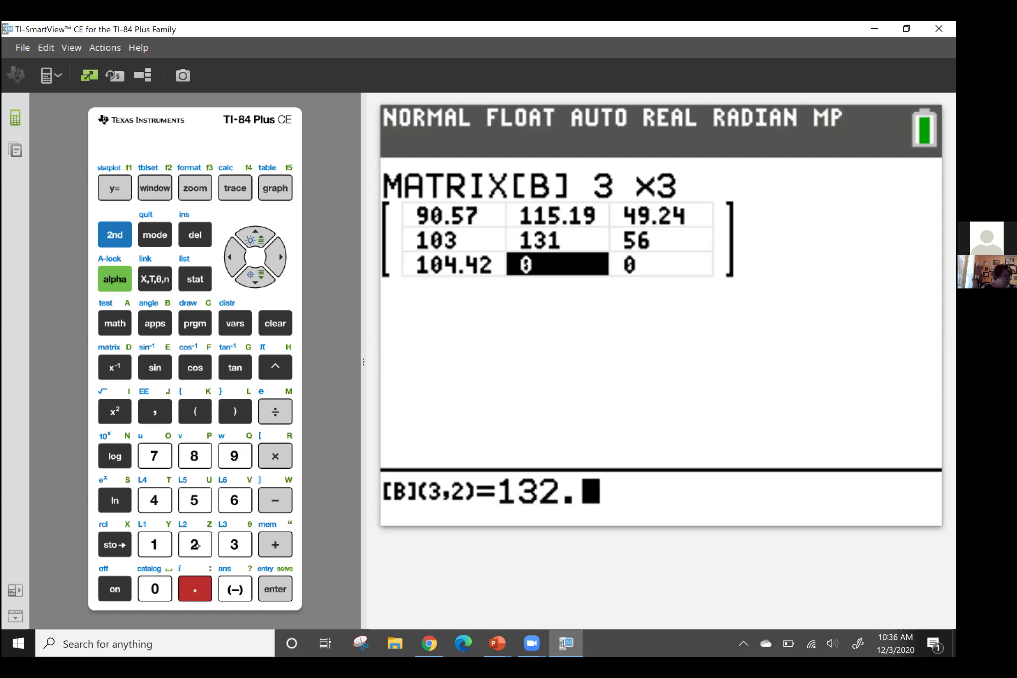
type("81")
key("Return")
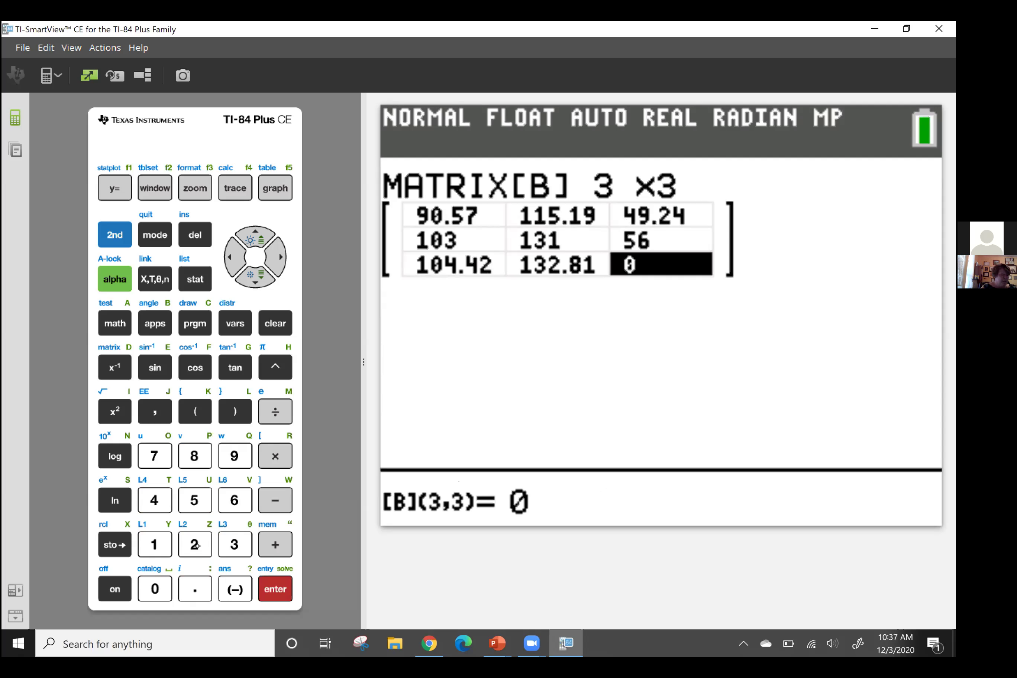
type("56.")
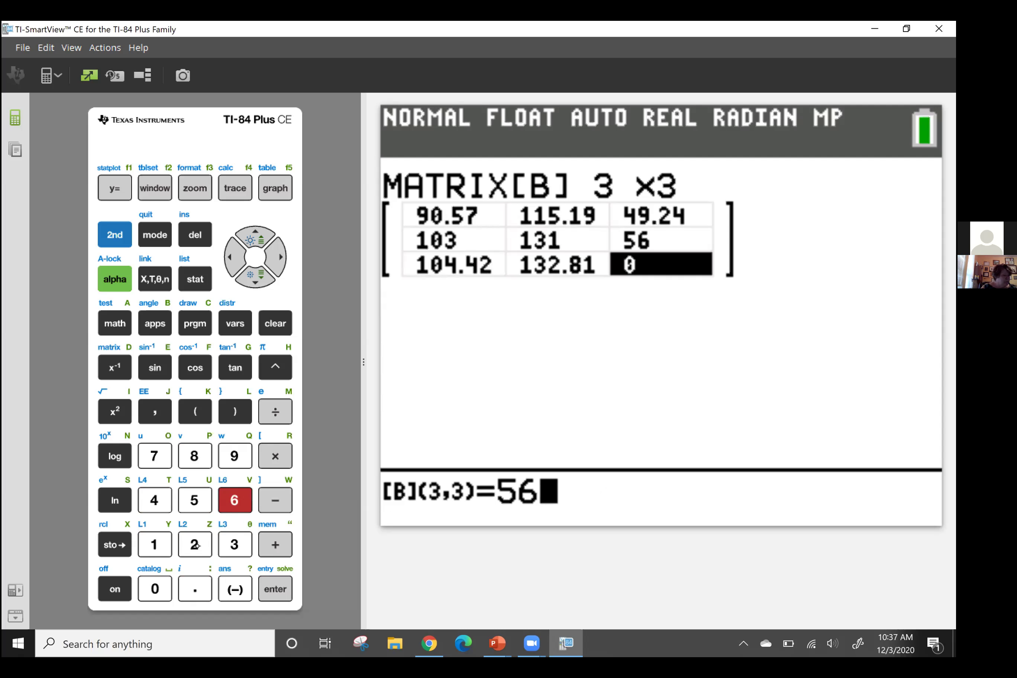
type("77")
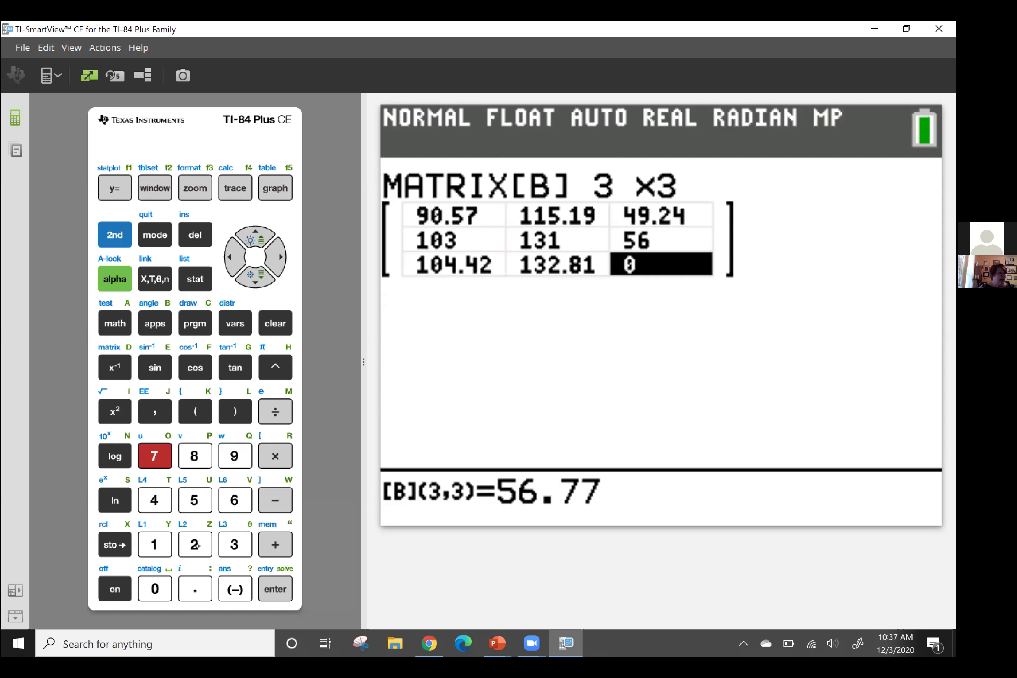
key("Return")
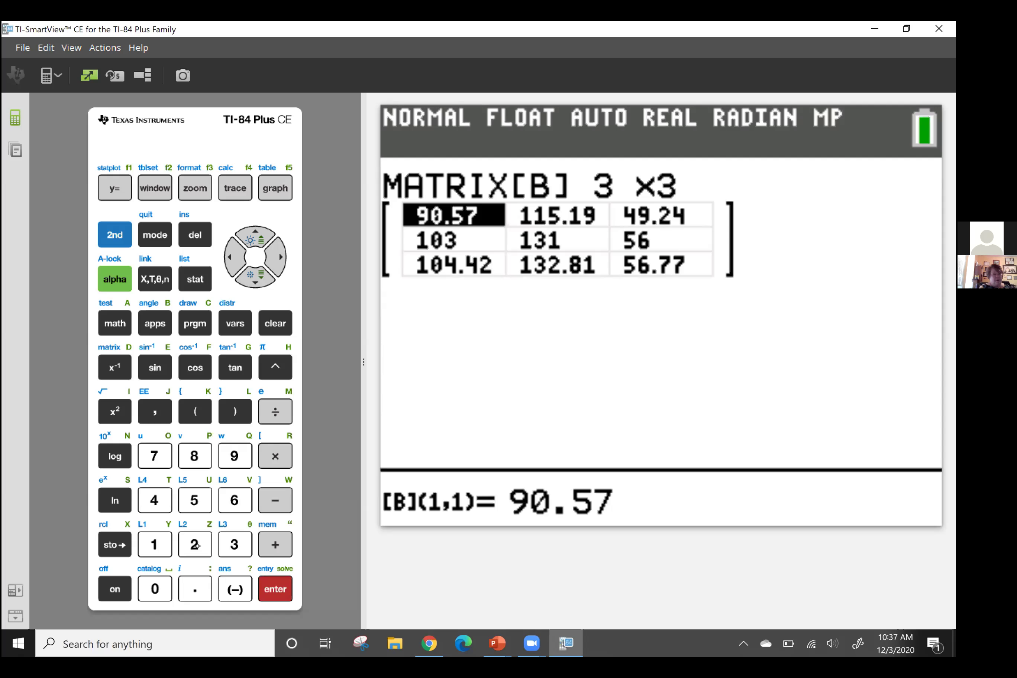
Step: Quit the matrix editor and open the χ²-Test setup from the statistical tests
left_click(115, 235)
left_click(161, 235)
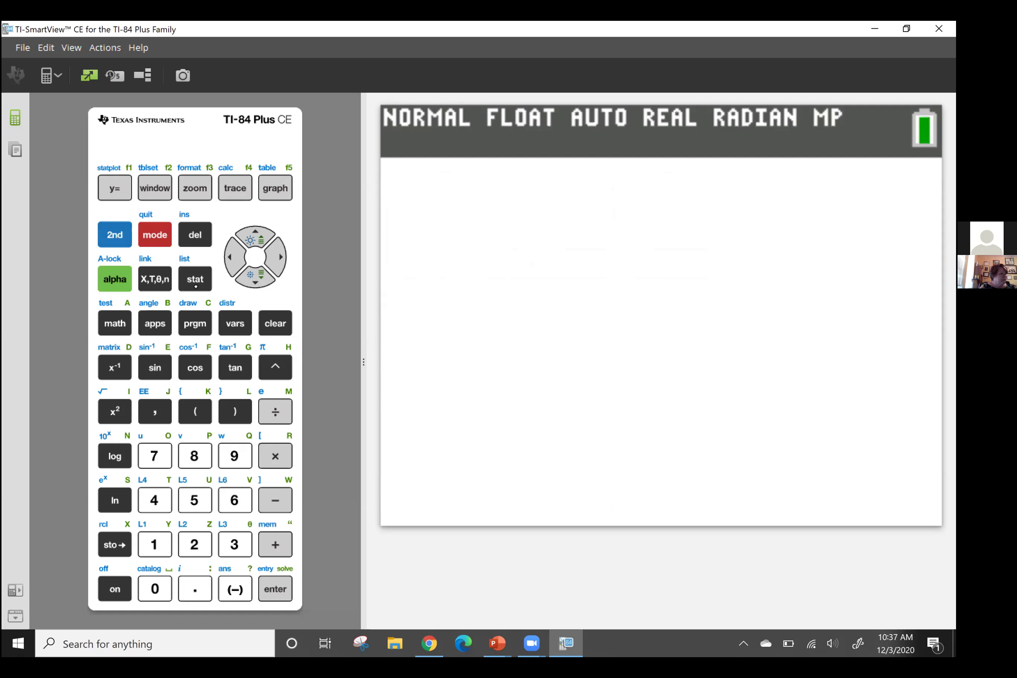
left_click(195, 283)
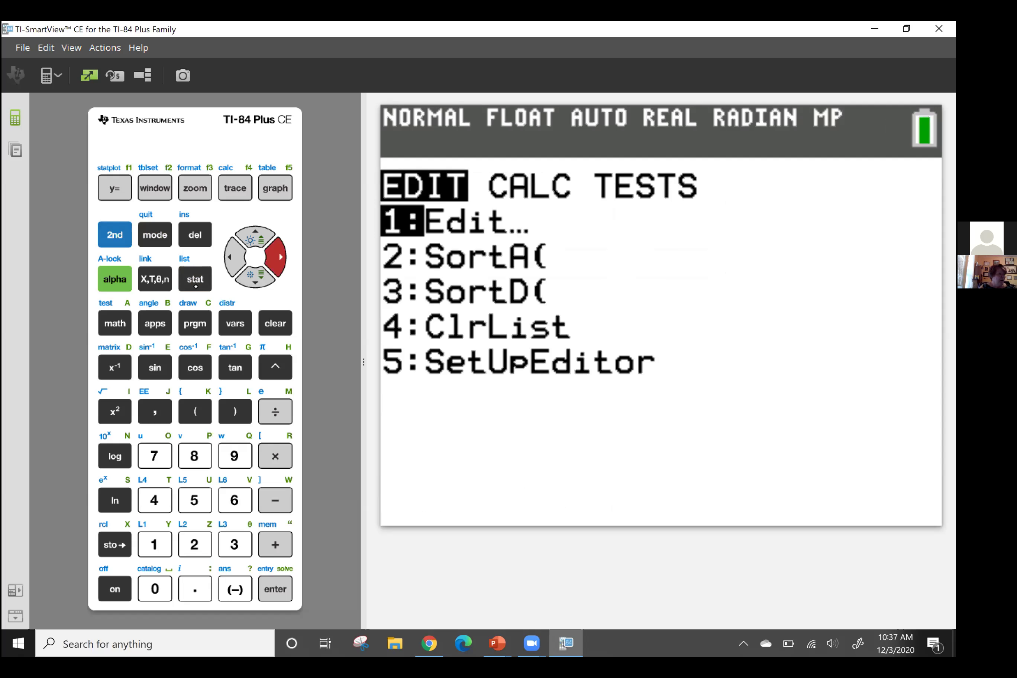
left_click(276, 258)
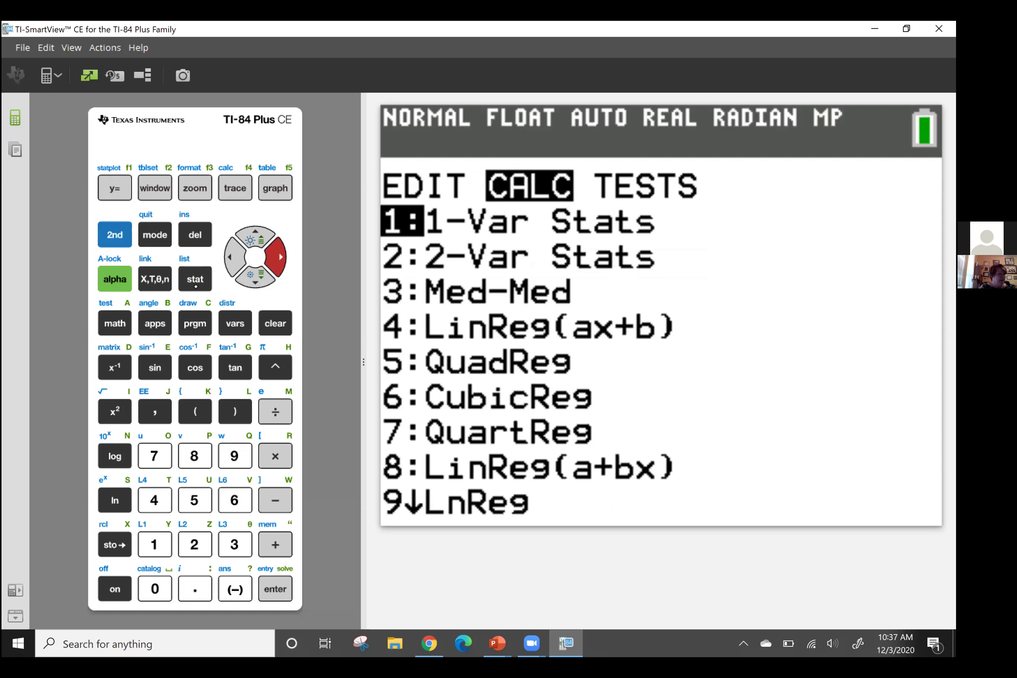
left_click(276, 258)
left_click(255, 238)
left_click(255, 239)
left_click(255, 238)
left_click(255, 239)
left_click(255, 238)
left_click(255, 239)
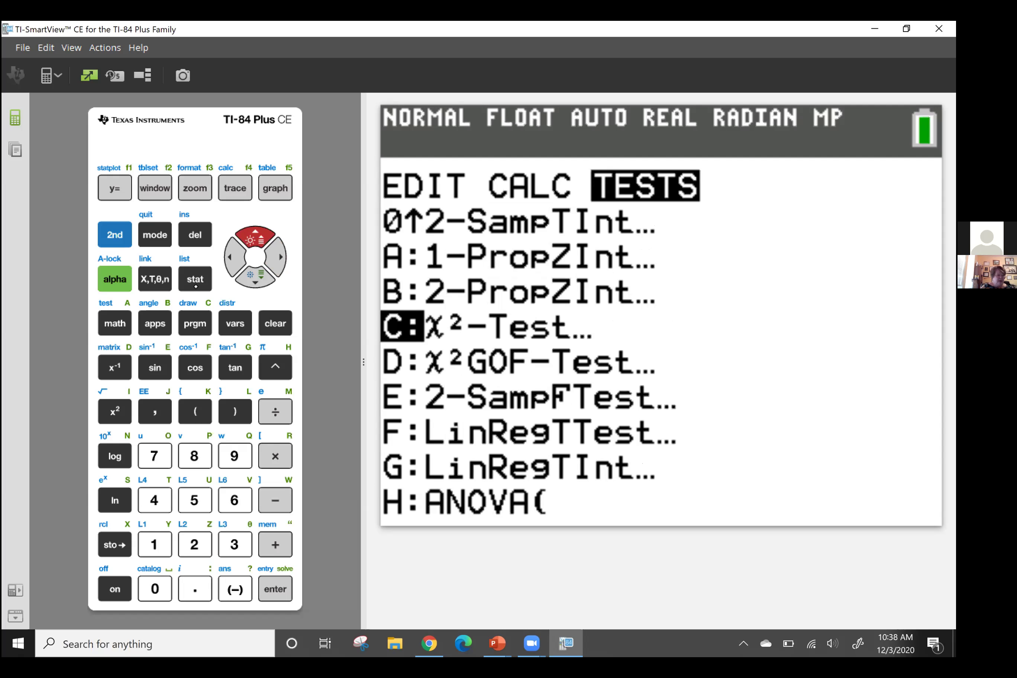
key("Return")
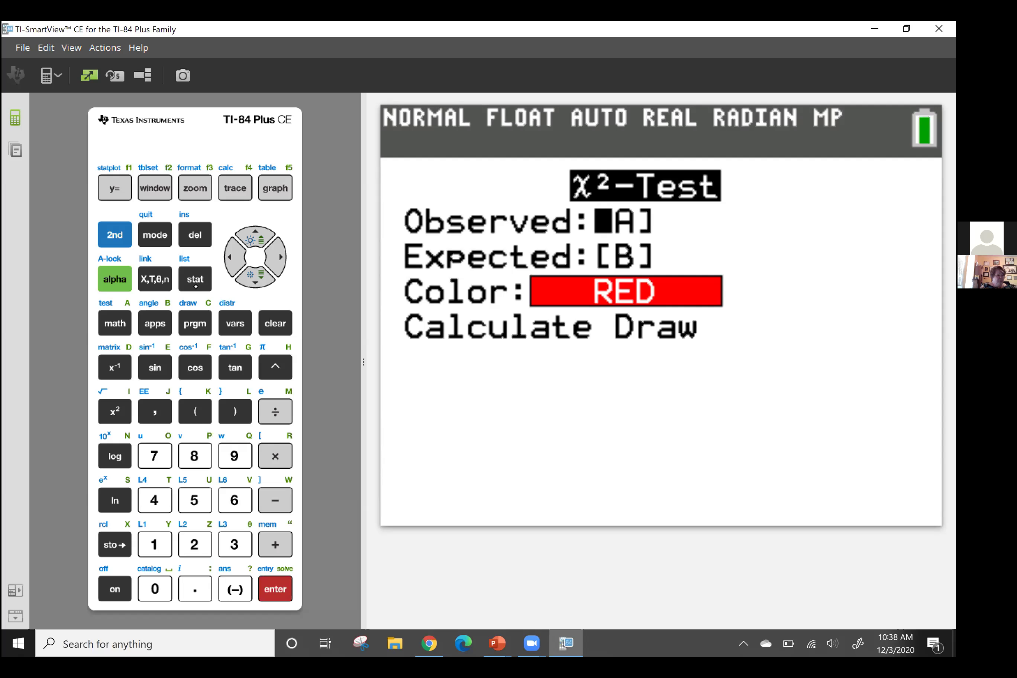
Step: Calculate the χ²-Test with observed matrix [A] and expected matrix [B], and switch to the Example 11.6 slide in PowerPoint
key("Down")
key("Down")
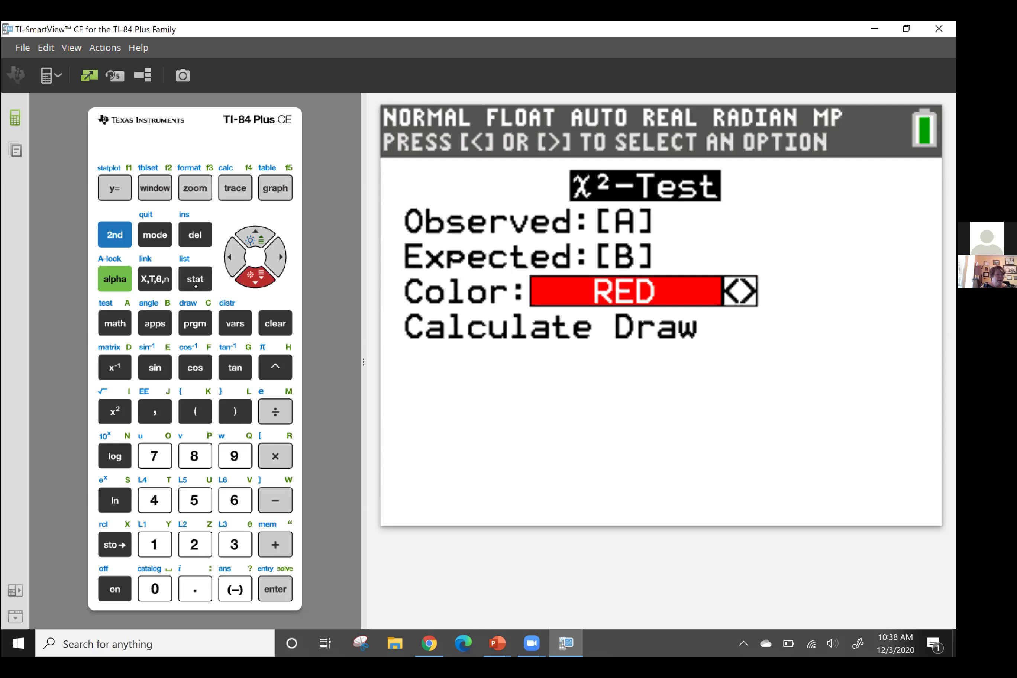
key("Down")
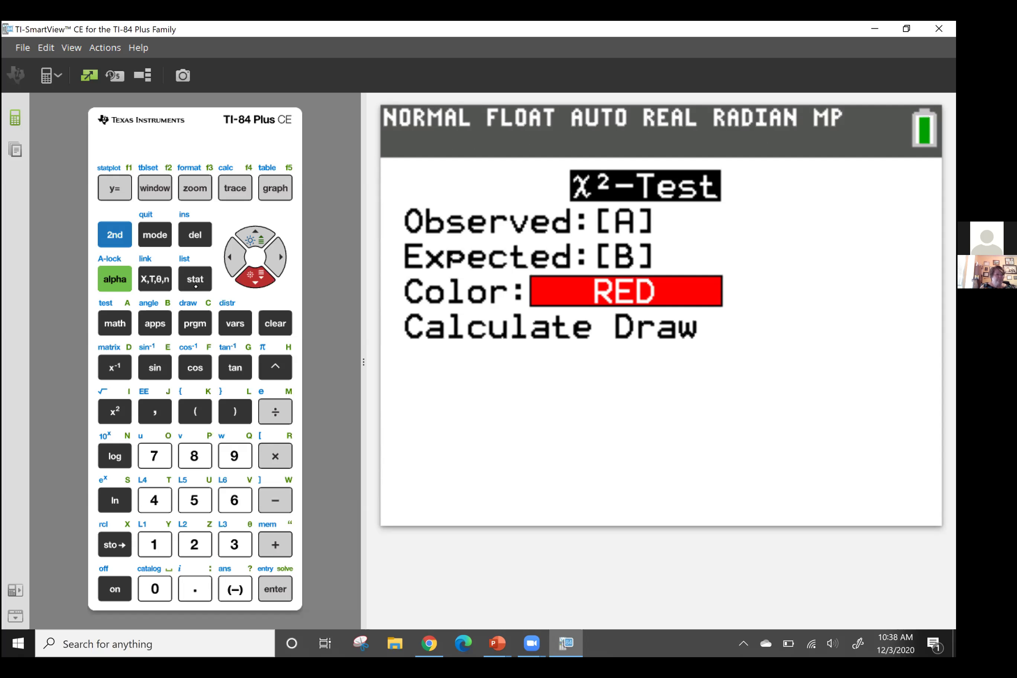
key("Return")
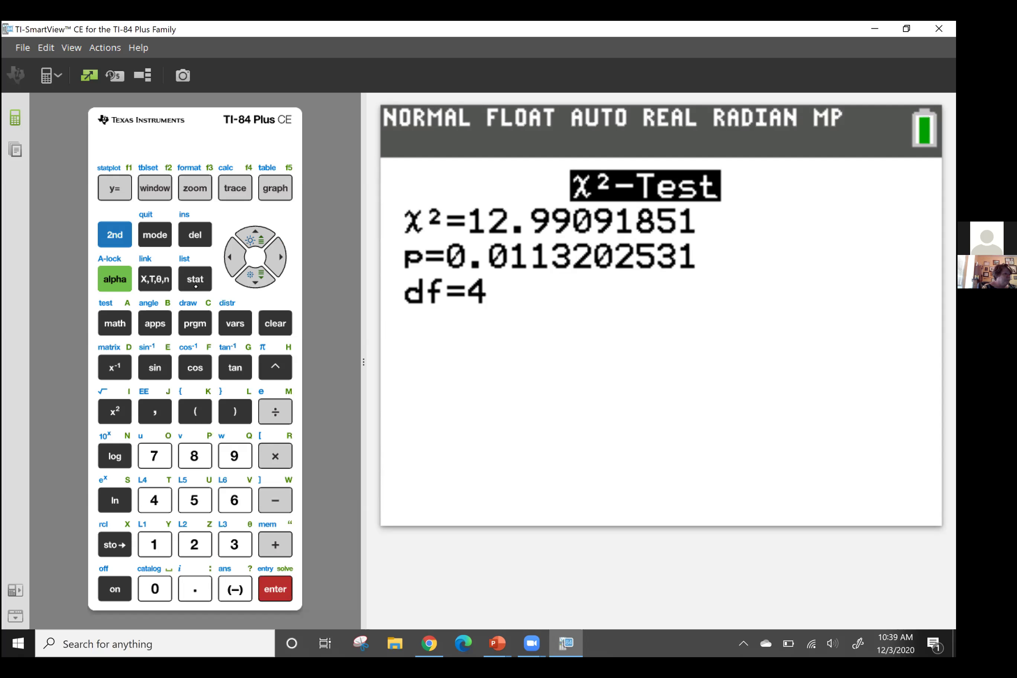
key("alt+Tab")
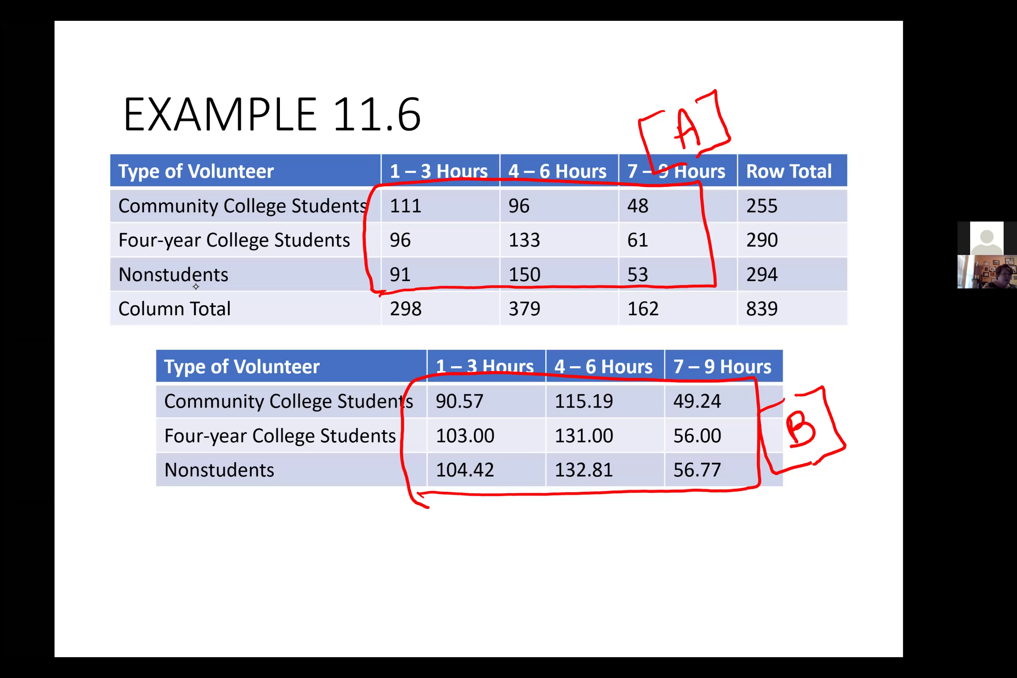